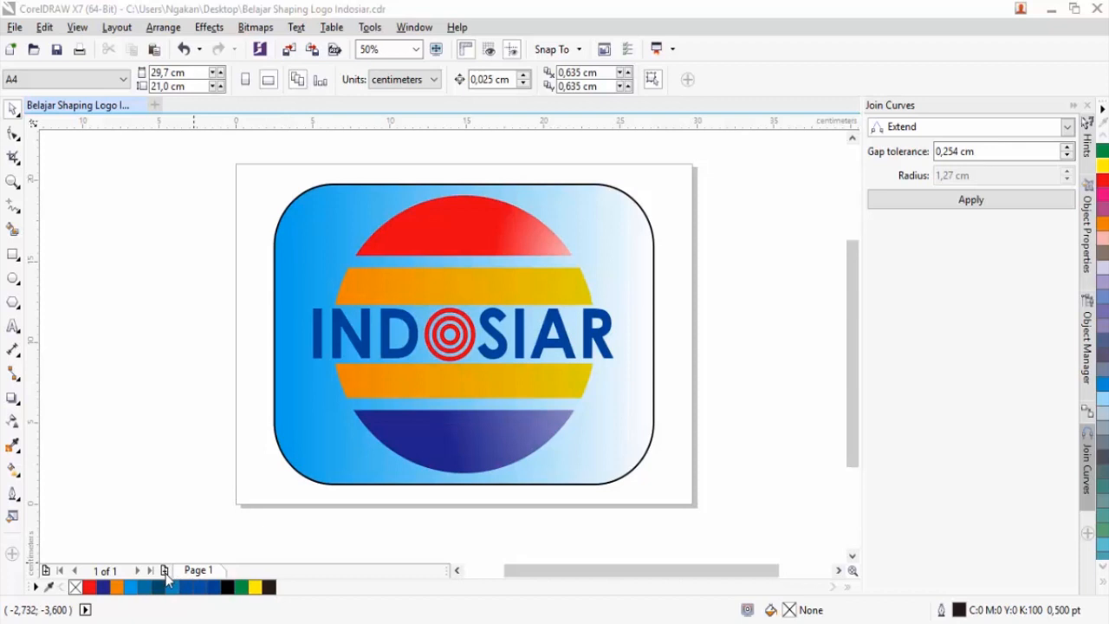
Add a second page and draw a rectangle about 4.3 by 4.1 cm with an overlapping ellipse about 4 by 4.4 cm.
click(165, 570)
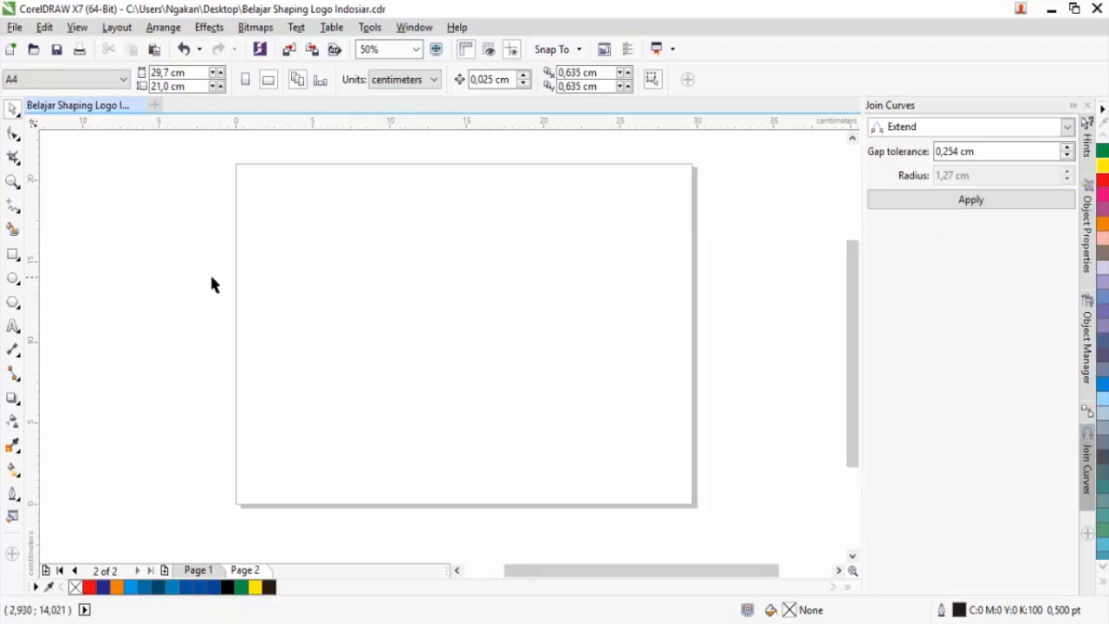
click(12, 255)
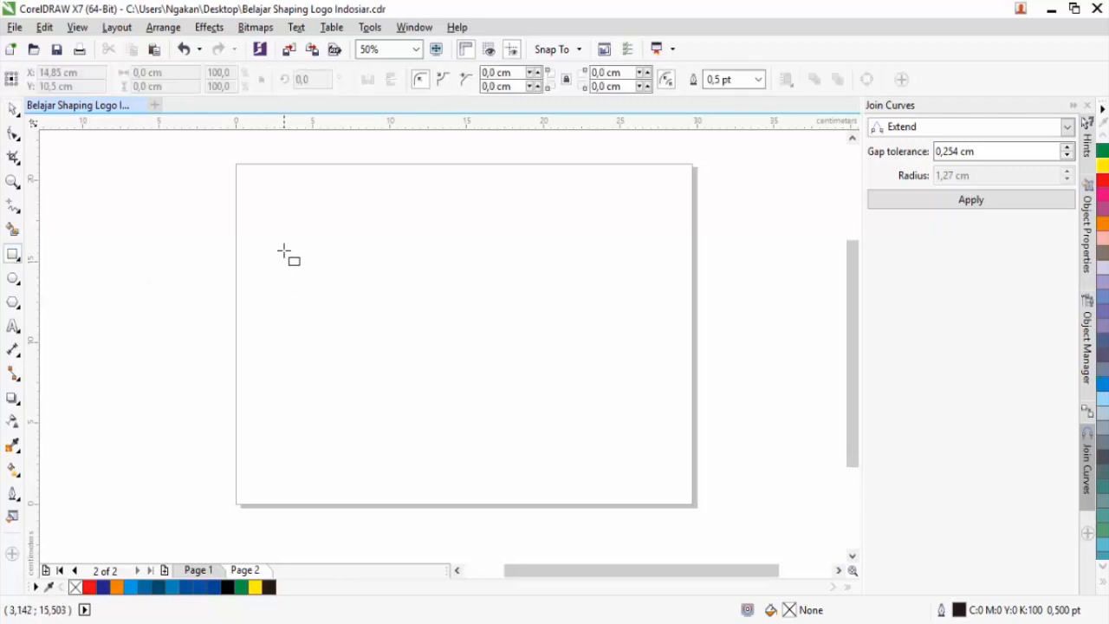
drag(285, 231, 352, 298)
click(13, 278)
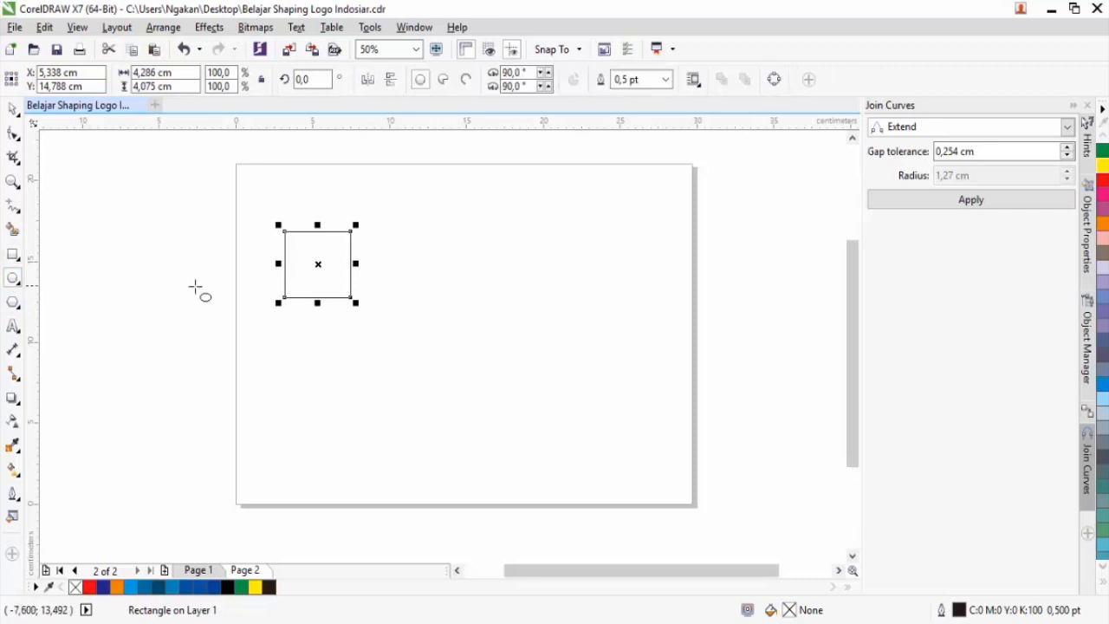
drag(318, 264, 381, 335)
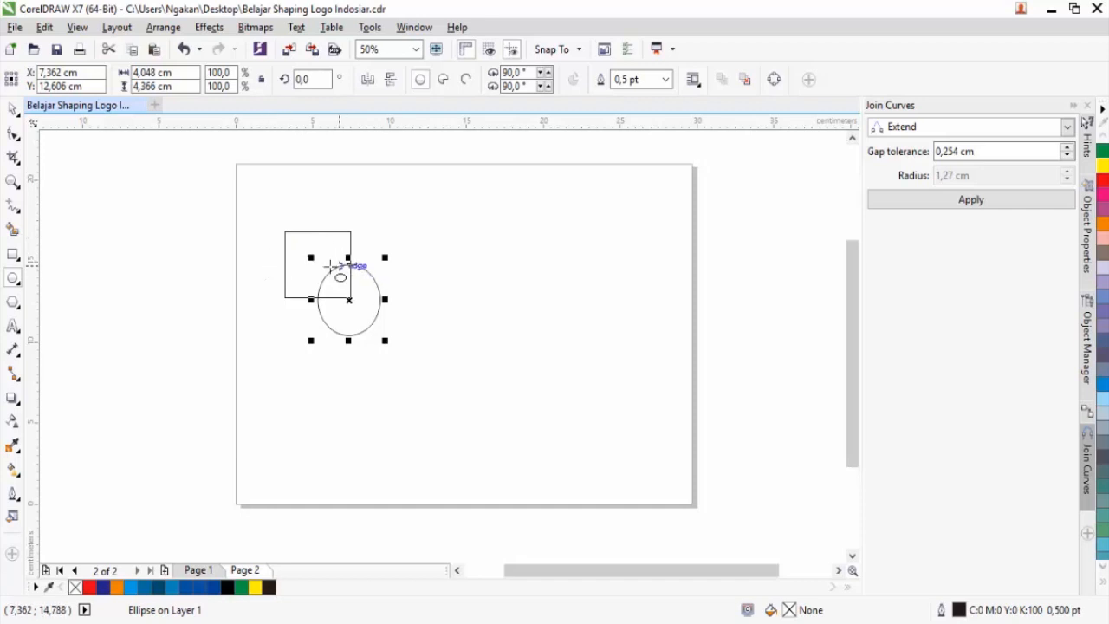
Weld the overlapping rectangle and ellipse into a single shape.
click(13, 109)
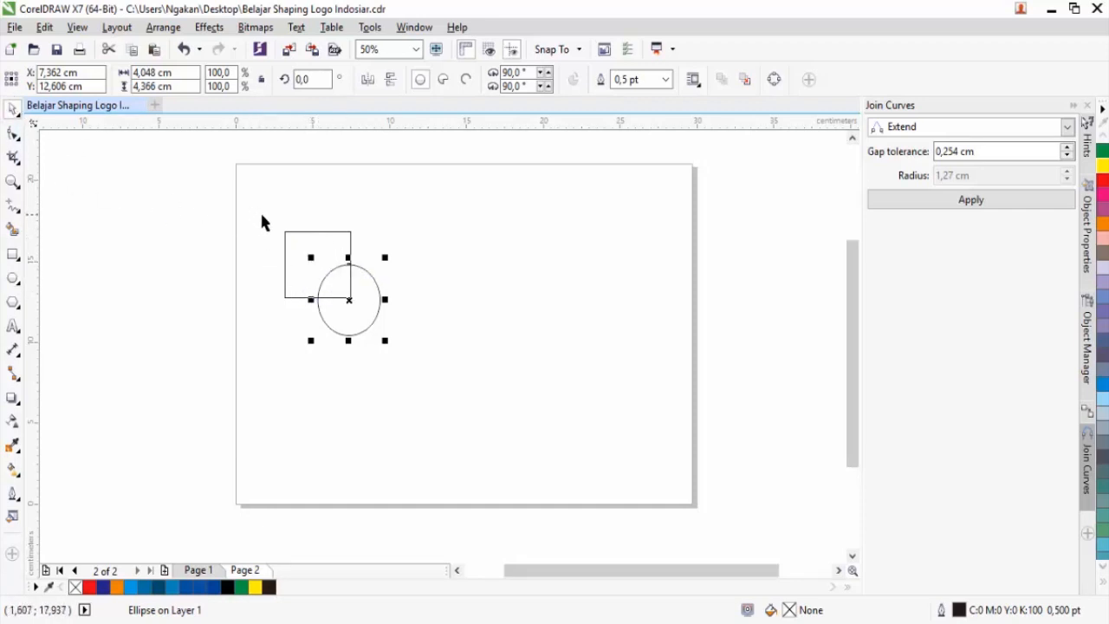
drag(234, 209, 428, 378)
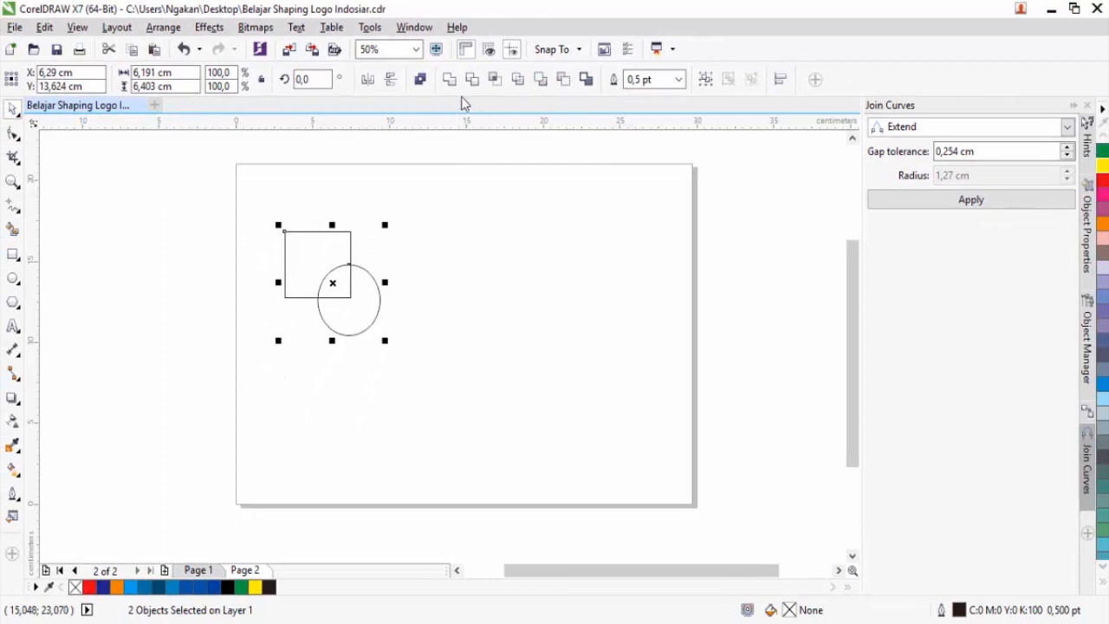
click(164, 29)
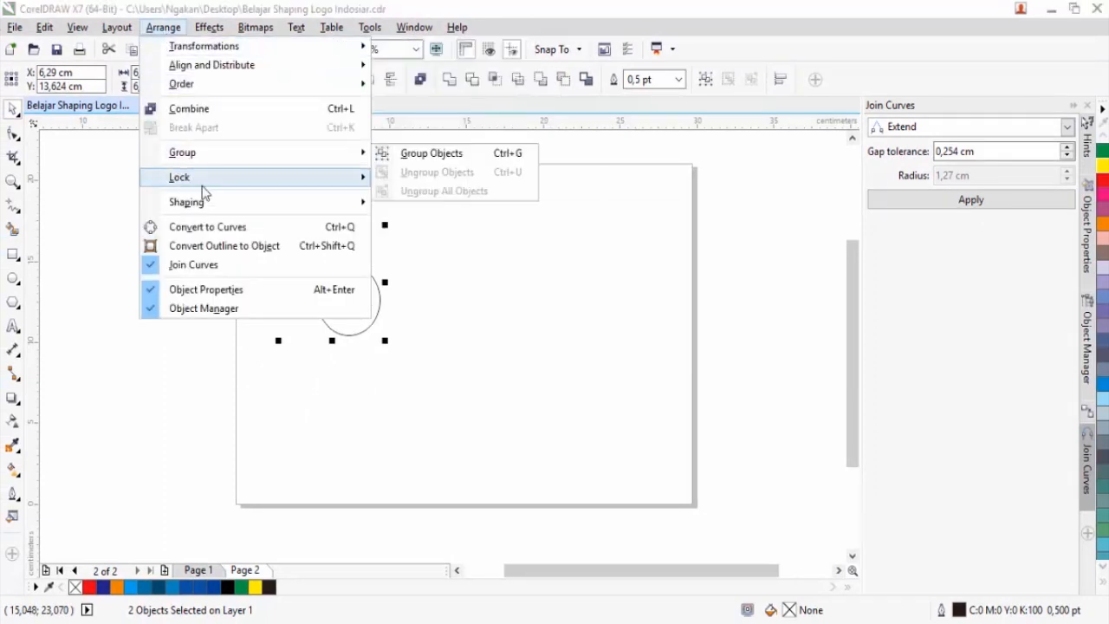
mouse_move(244, 204)
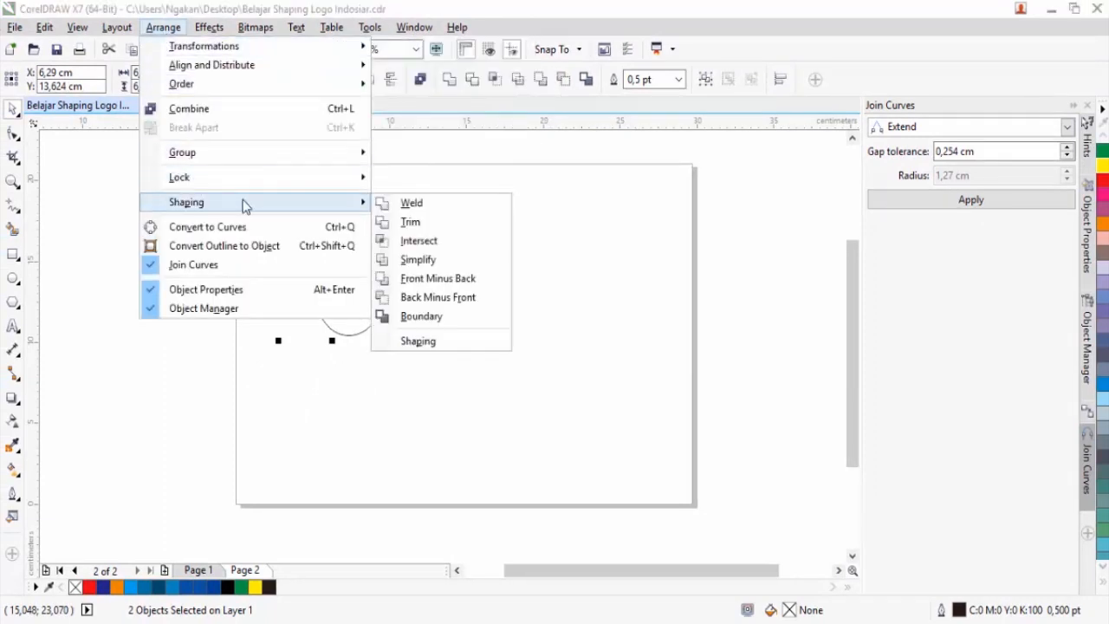
click(412, 204)
click(422, 281)
click(330, 276)
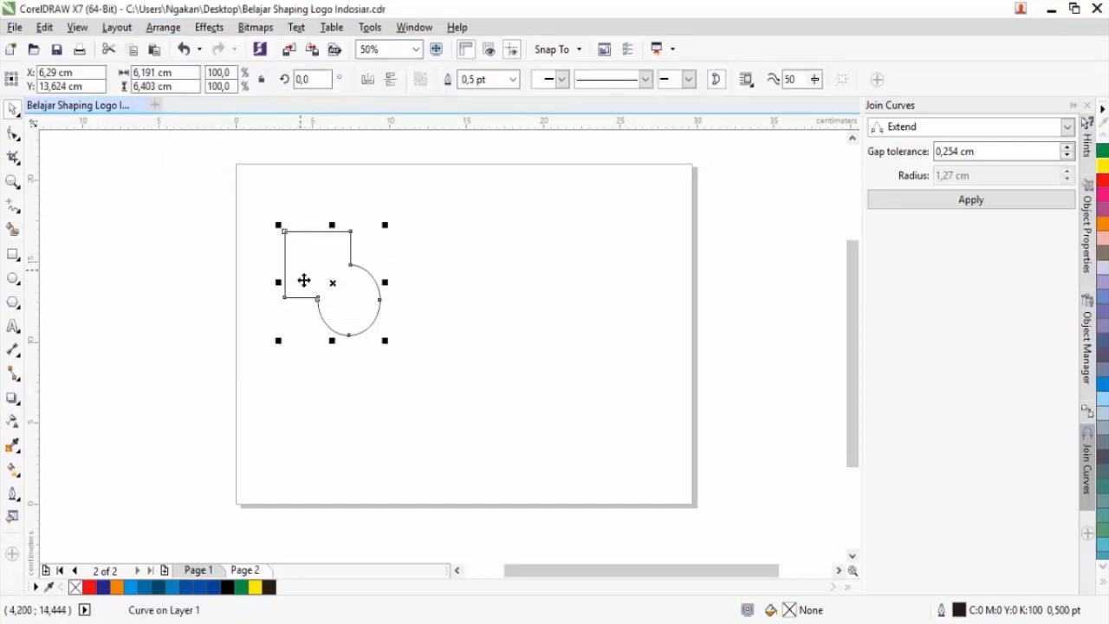
Draw a second rectangle about 3.9 cm wide beside the welded shape, with a circle about 4.3 cm across overlapping its lower right corner.
click(13, 254)
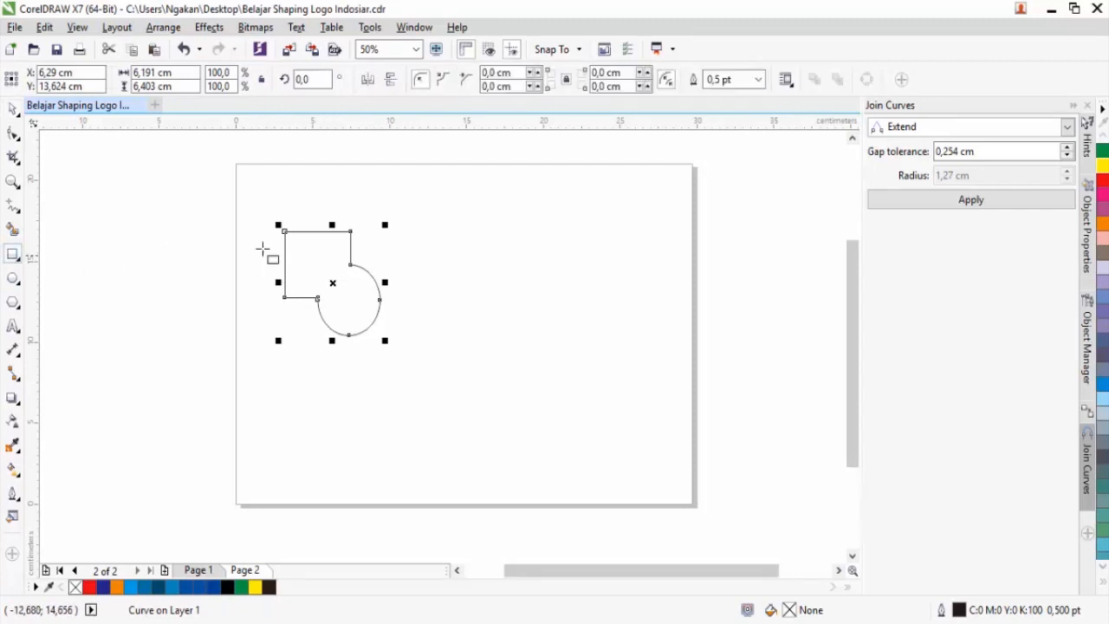
mouse_move(416, 209)
mouse_down()
mouse_move(493, 294)
mouse_move(446, 240)
mouse_up()
click(13, 277)
Trim the second rectangle with its overlapping circle and move the cut rectangle slightly away from the circle.
click(13, 108)
drag(388, 193, 537, 330)
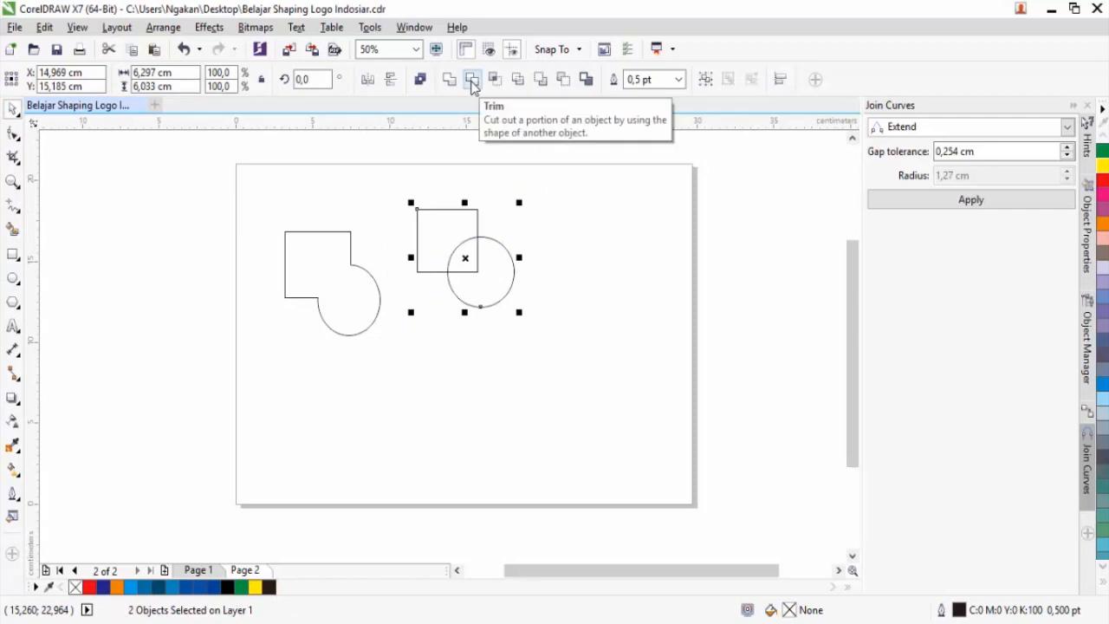
click(159, 29)
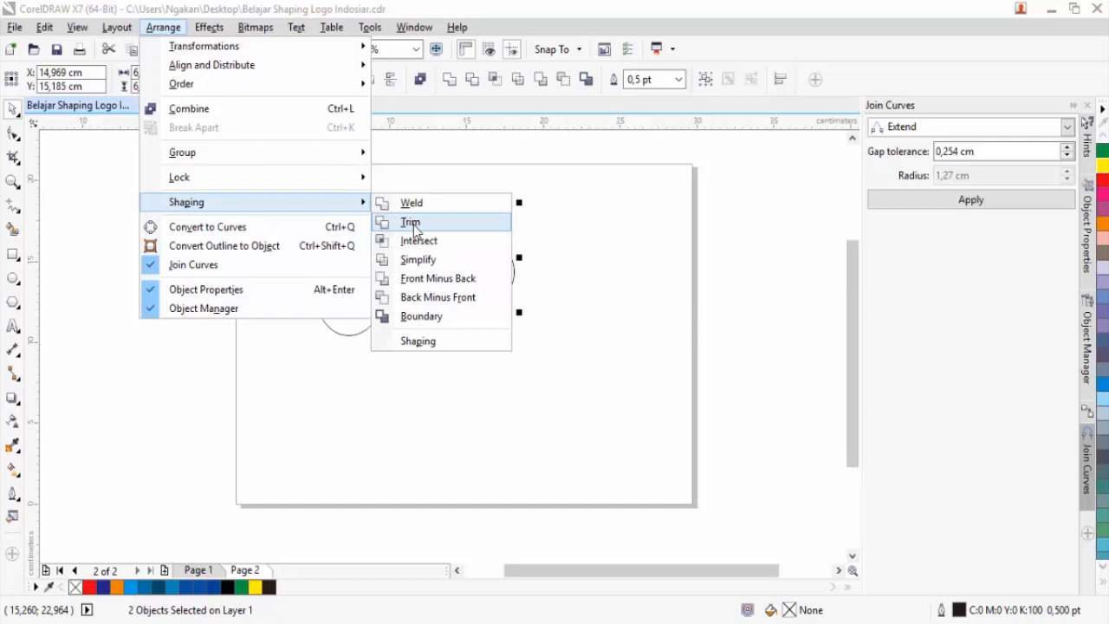
click(410, 223)
click(422, 241)
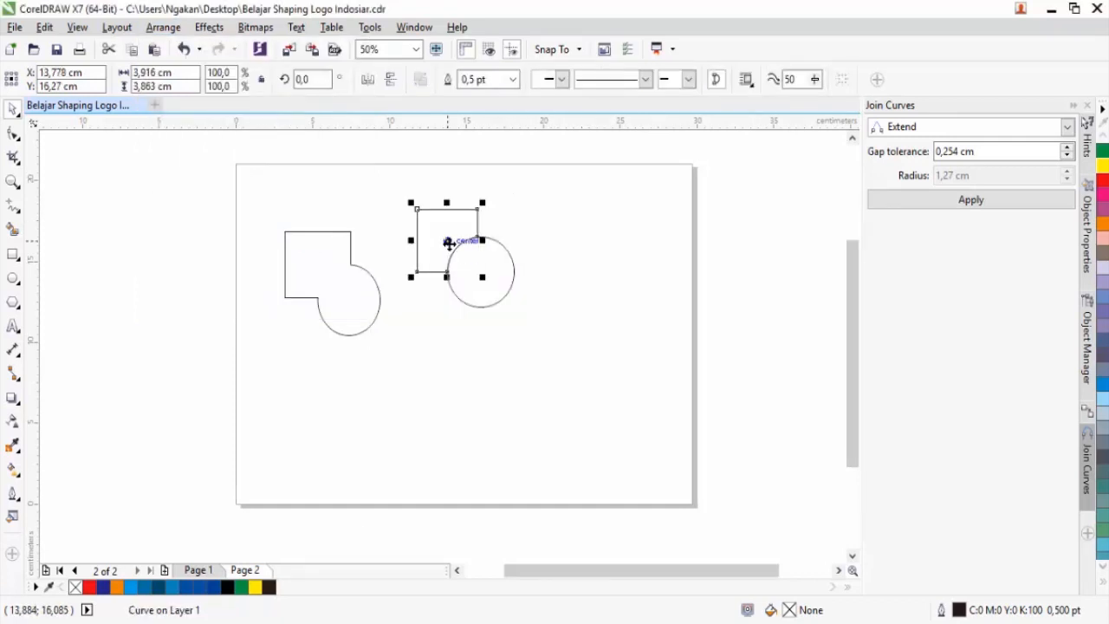
drag(448, 242, 440, 238)
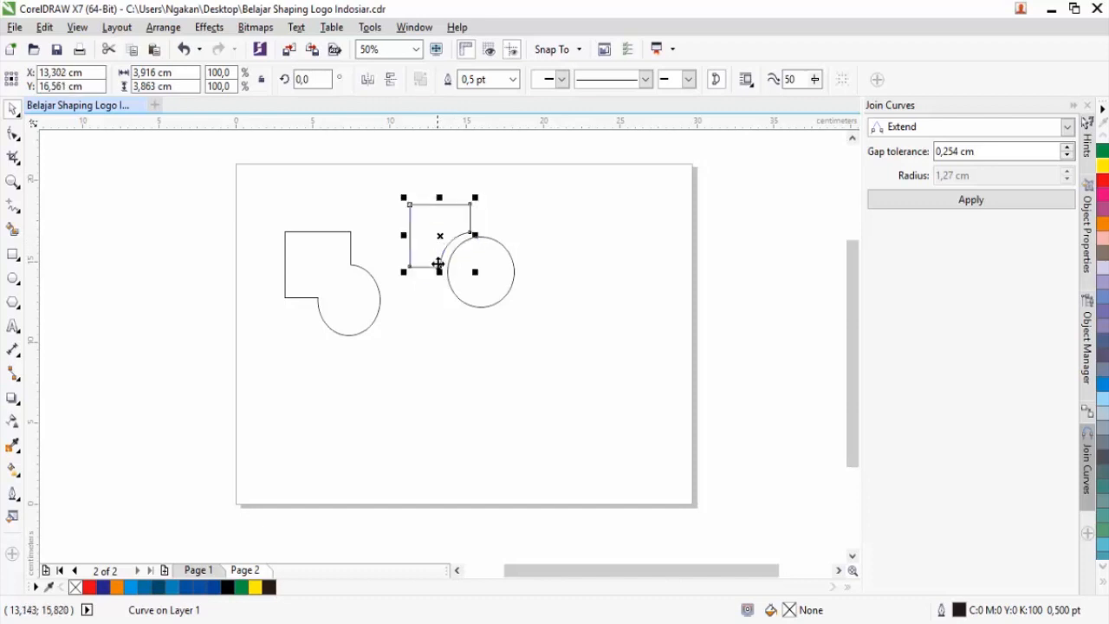
click(528, 235)
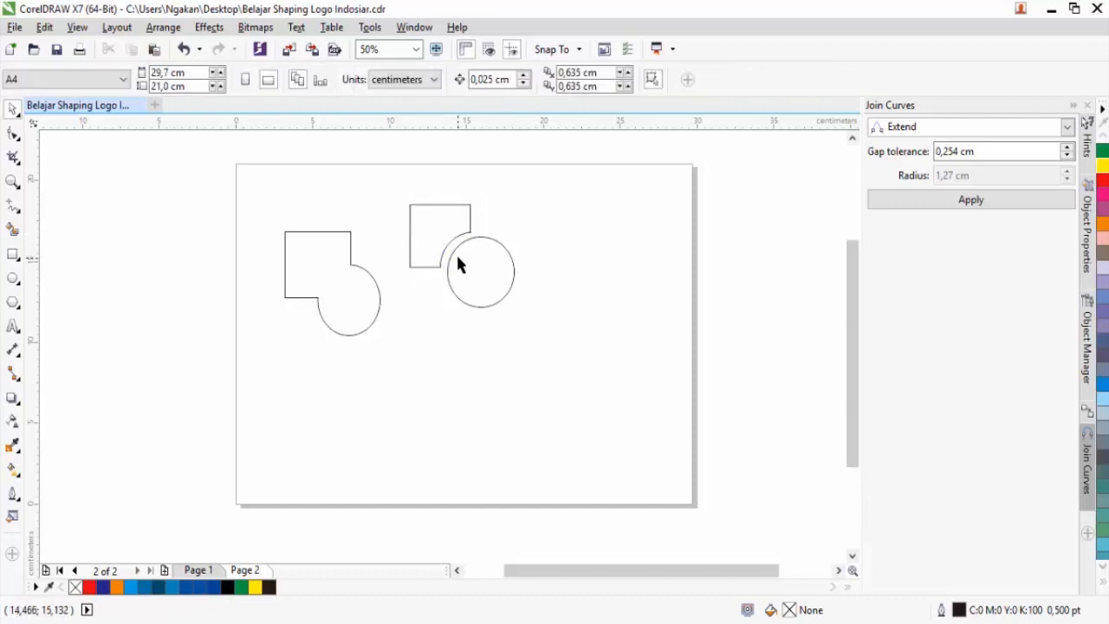
Draw a third rectangle about 3.3 by 3.8 cm and place a copy of the circle over its lower right corner.
click(13, 255)
drag(539, 212, 590, 273)
click(13, 109)
drag(483, 272, 590, 273)
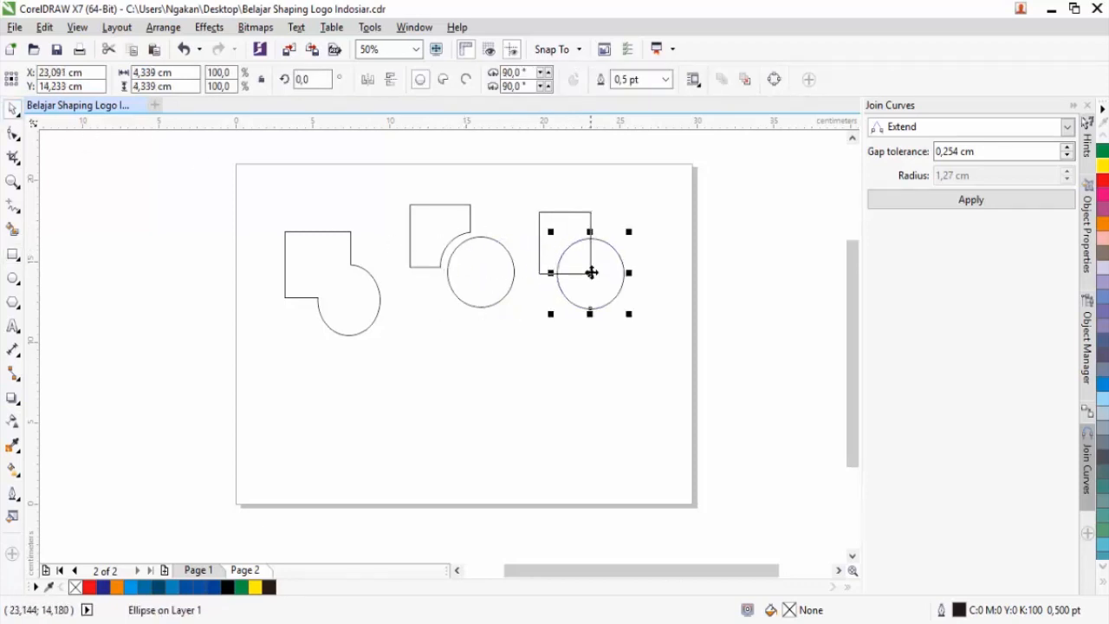
Create the intersection of the third rectangle and circle and move the resulting piece up beside the pair.
drag(524, 198, 644, 315)
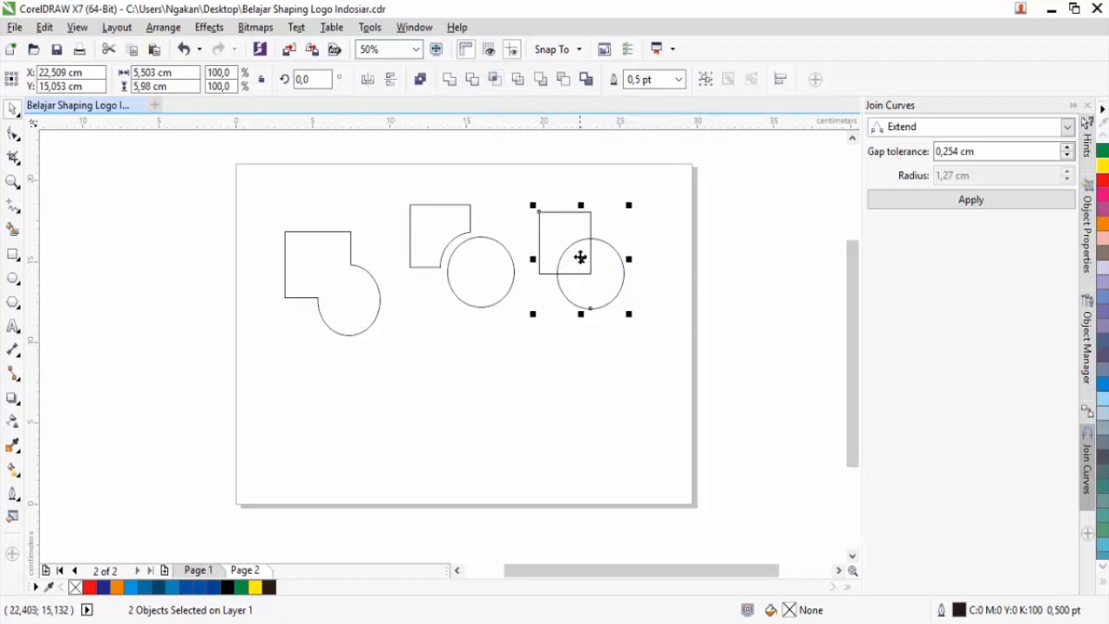
click(495, 80)
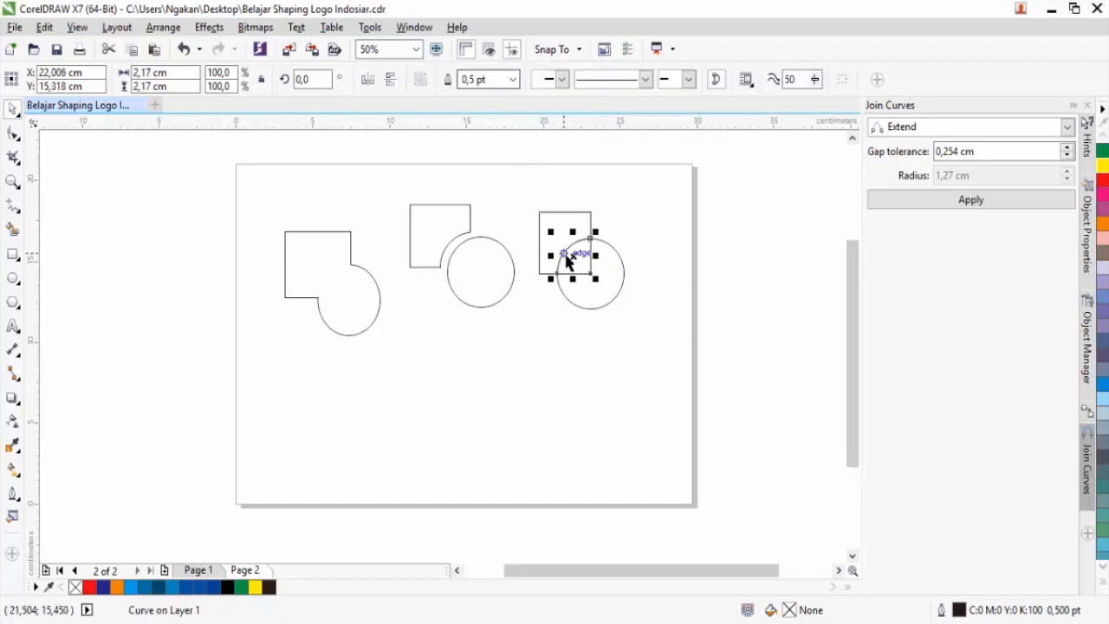
drag(574, 258, 627, 210)
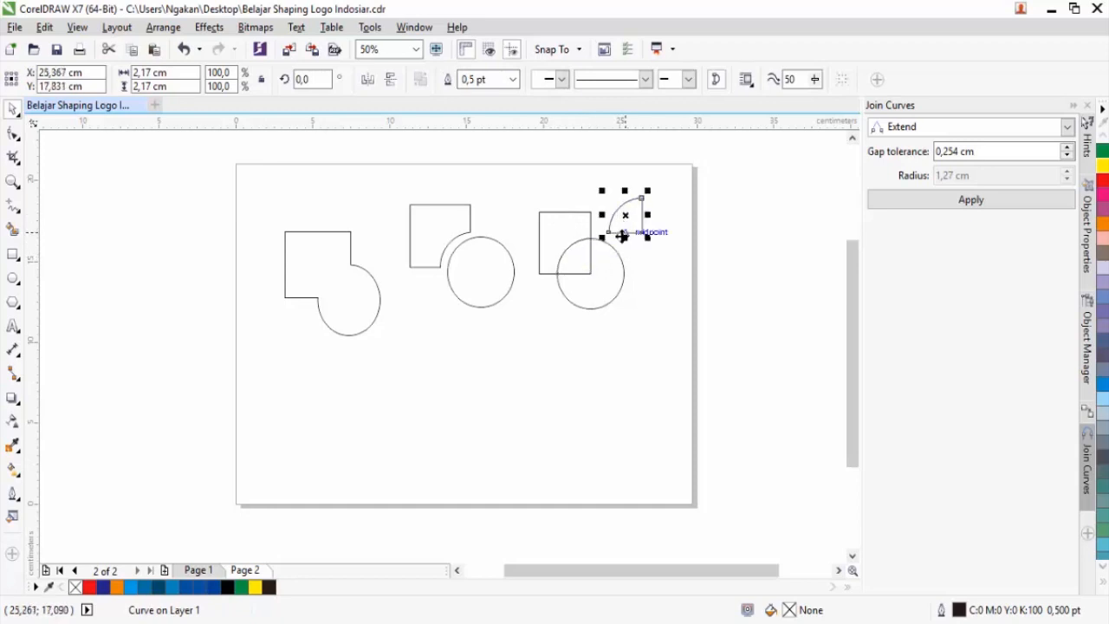
Copy the third rectangle and circle below the original pair, apply Simplify to the copy and move its circle away from the cut rectangle.
click(558, 241)
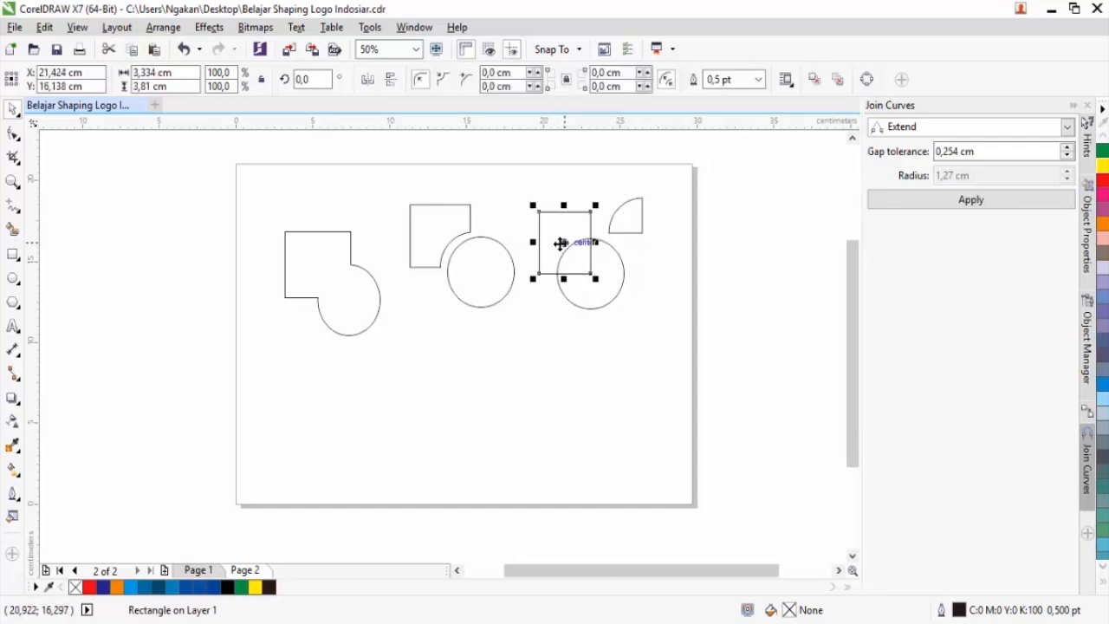
shift+click(603, 289)
drag(582, 271, 556, 374)
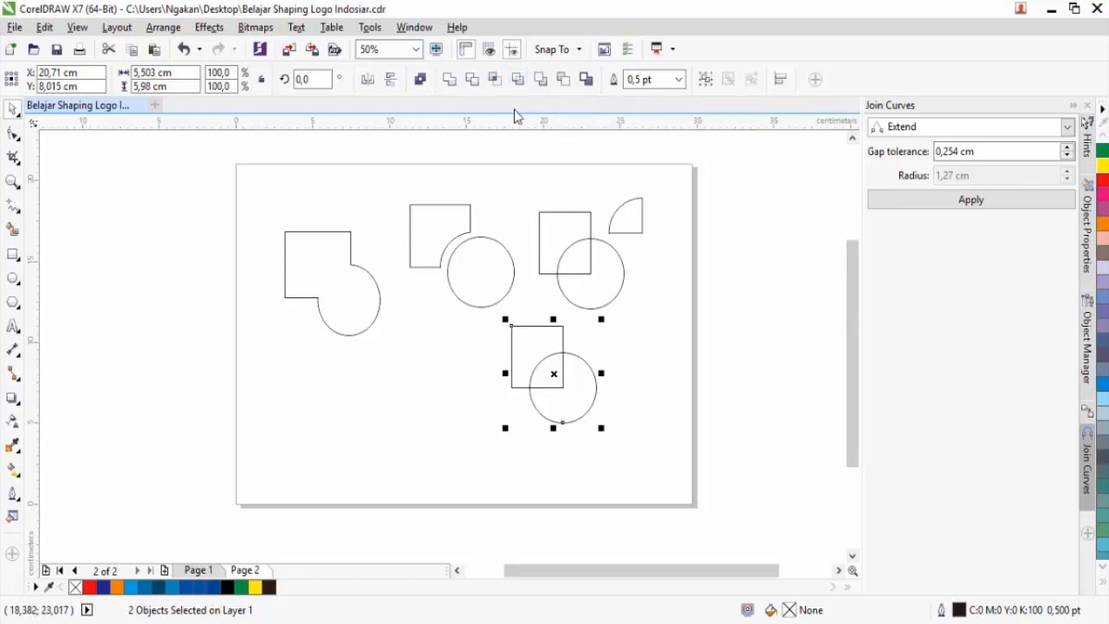
click(518, 79)
click(613, 401)
click(566, 389)
drag(567, 389, 574, 400)
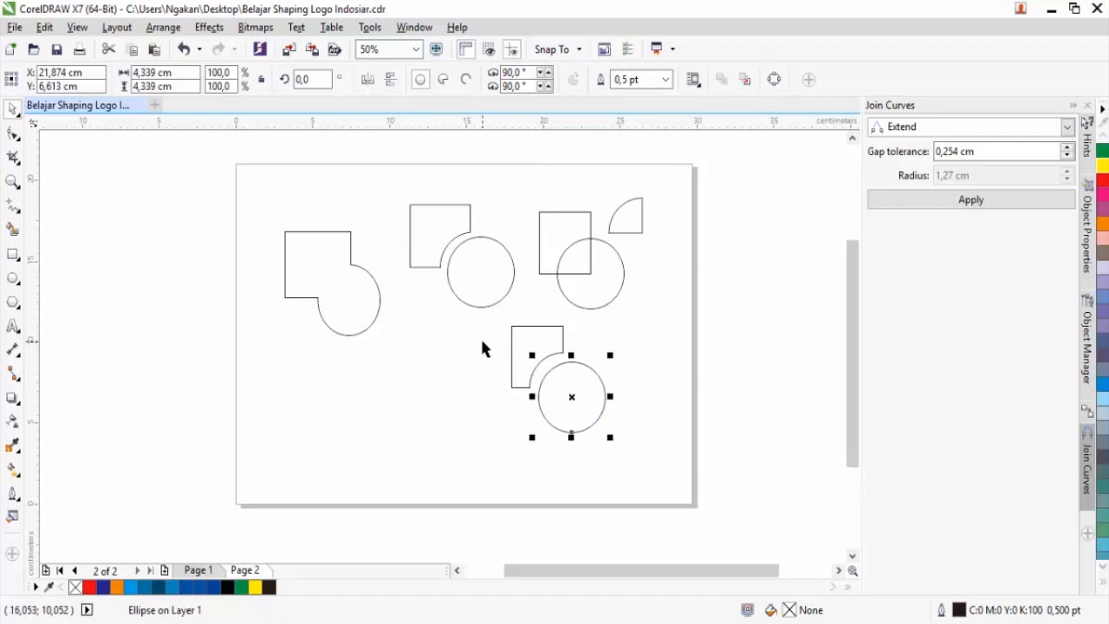
Copy the intact rectangle and circle pair to the lower middle of the page.
click(554, 231)
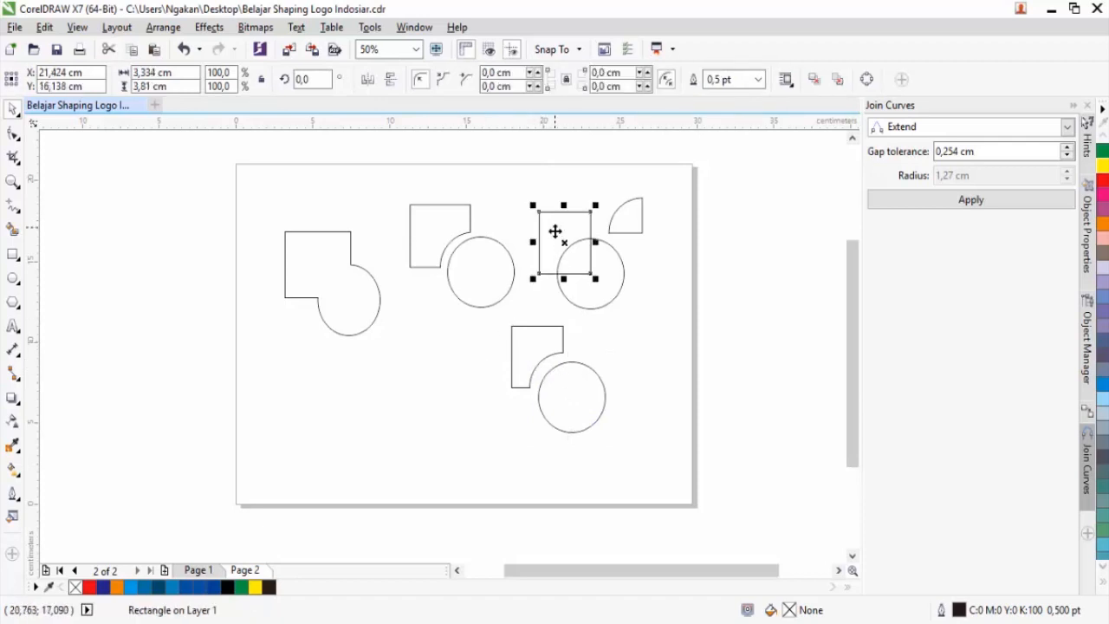
shift+click(620, 275)
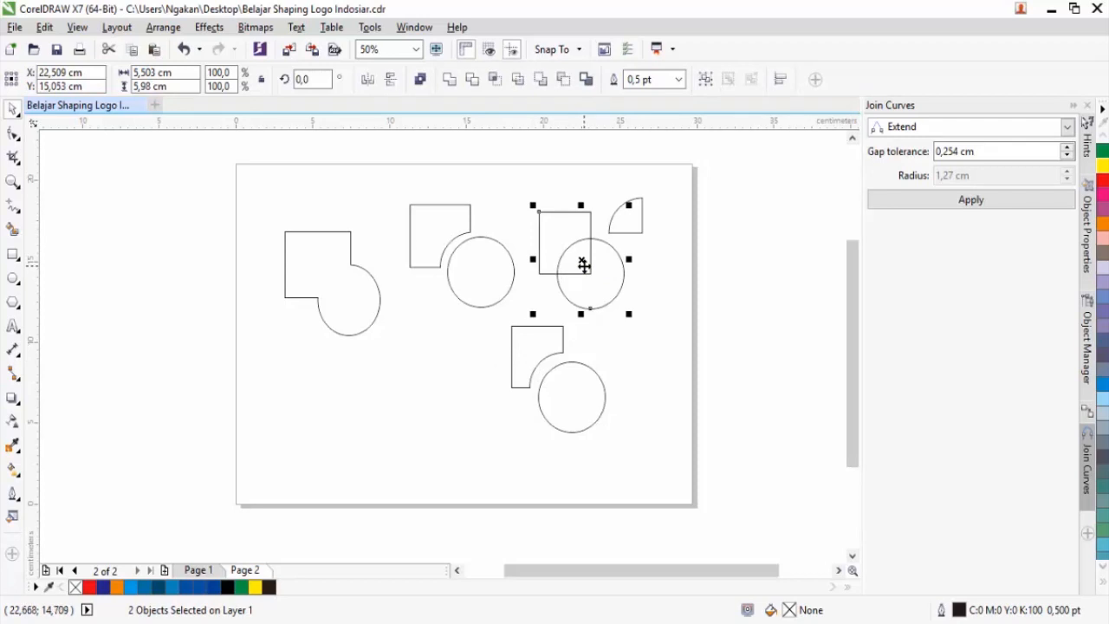
drag(584, 266, 428, 397)
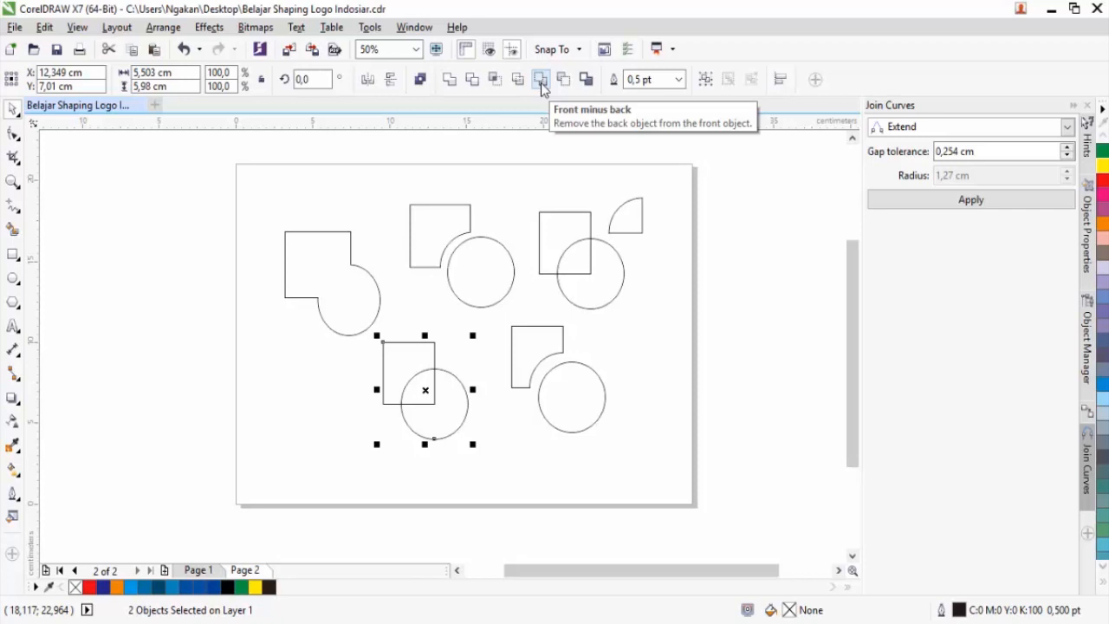
click(392, 372)
click(334, 387)
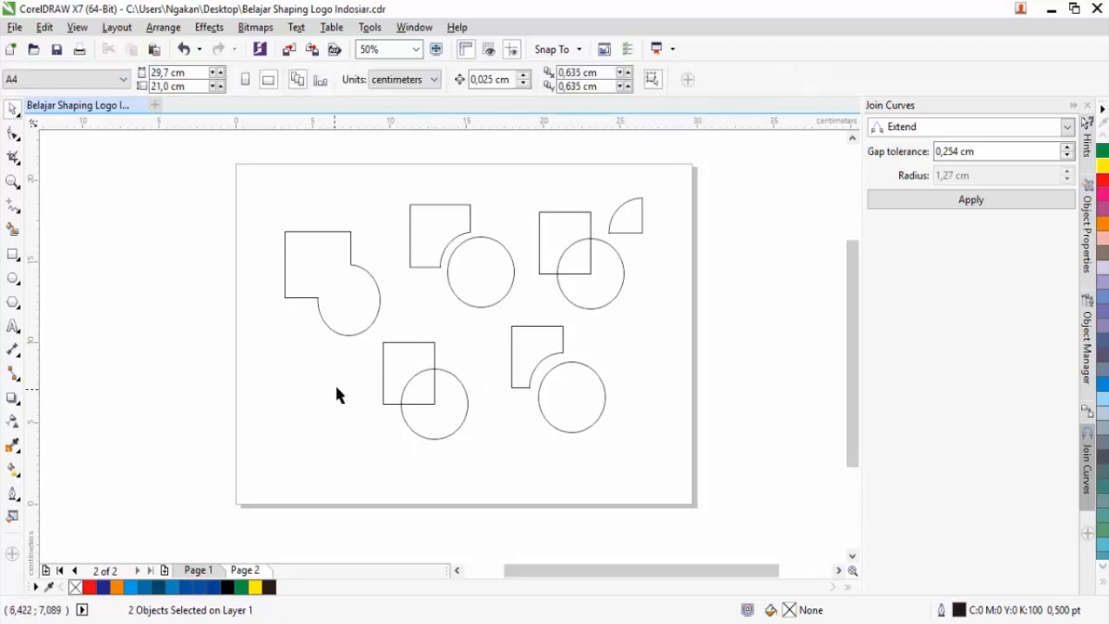
Fill the copied rectangle green and its circle red, and apply Front Minus Back to the pair.
click(392, 364)
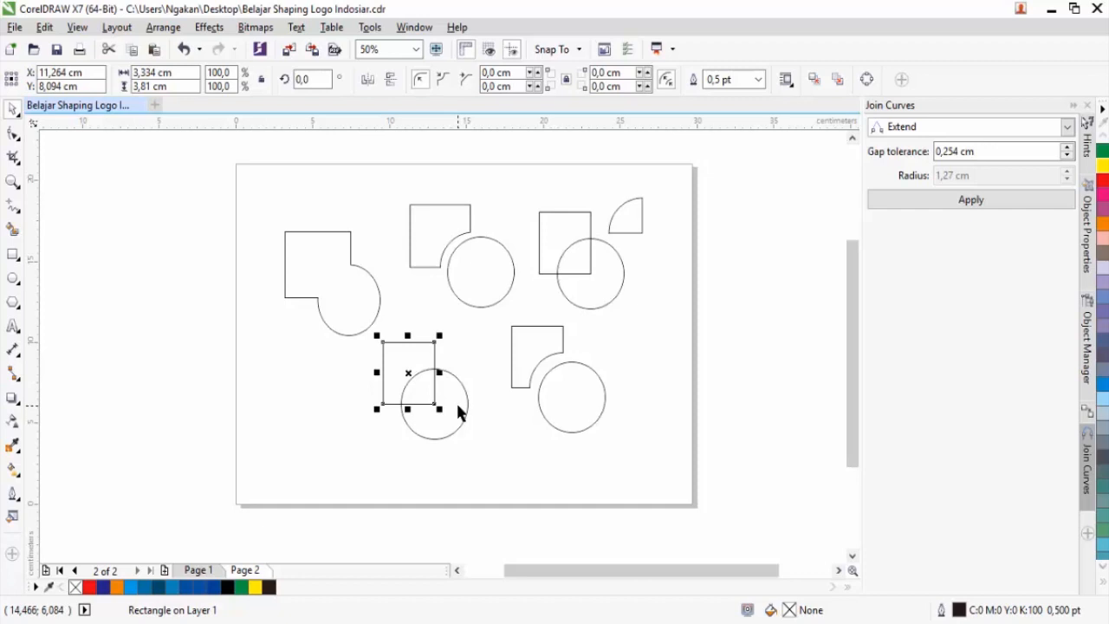
click(1102, 151)
click(458, 409)
click(90, 588)
drag(370, 336, 482, 461)
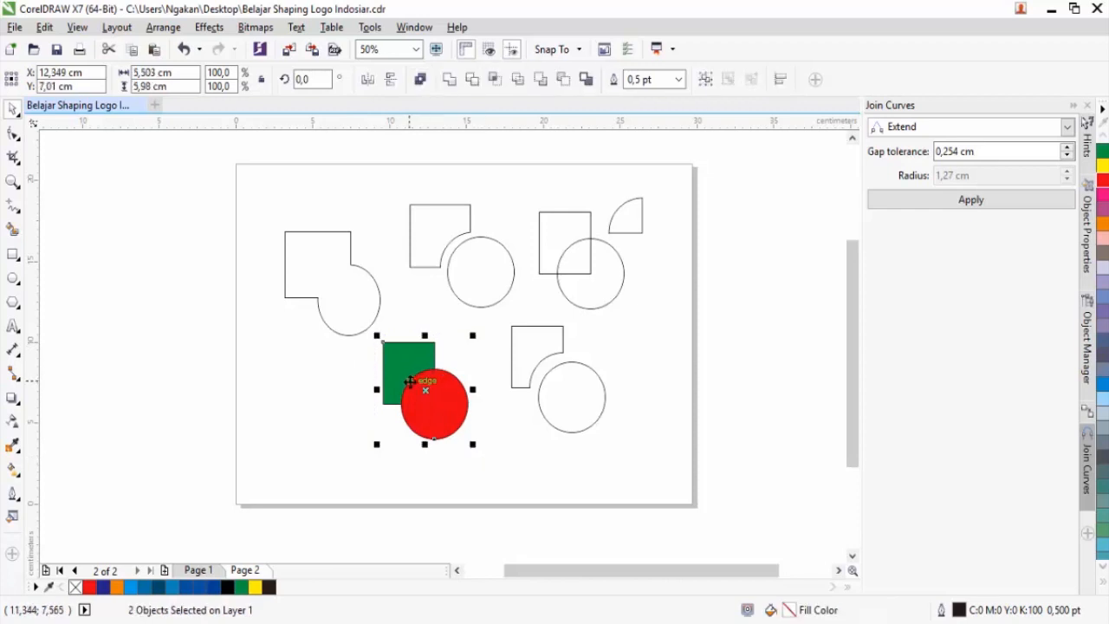
click(541, 81)
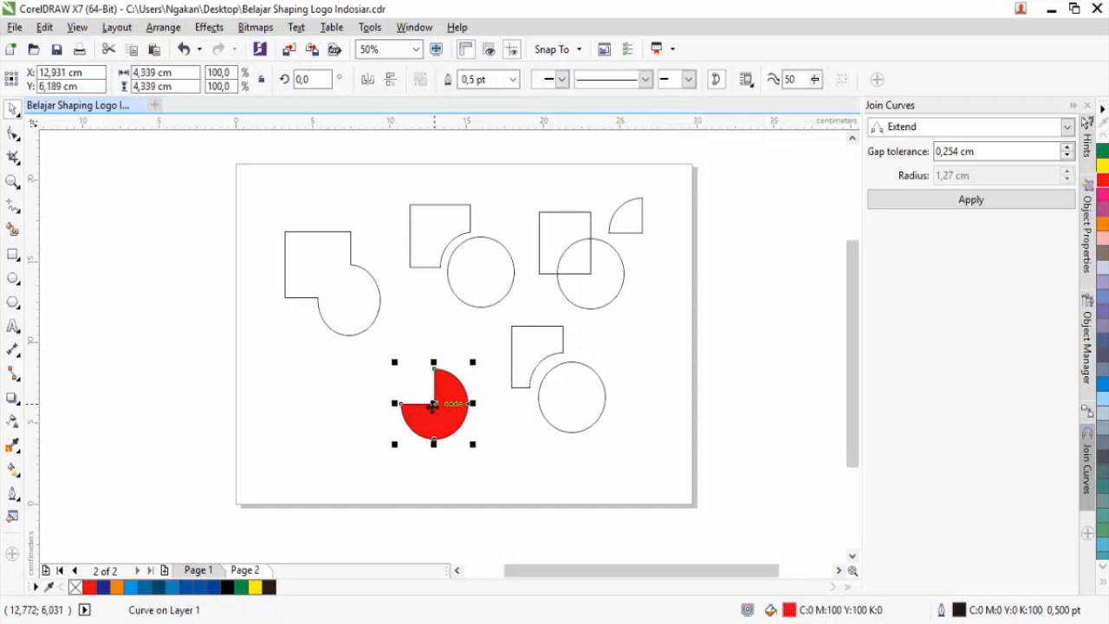
Copy the intact rectangle and circle pair to the lower left of the page.
click(564, 273)
shift+click(605, 282)
drag(589, 270, 320, 428)
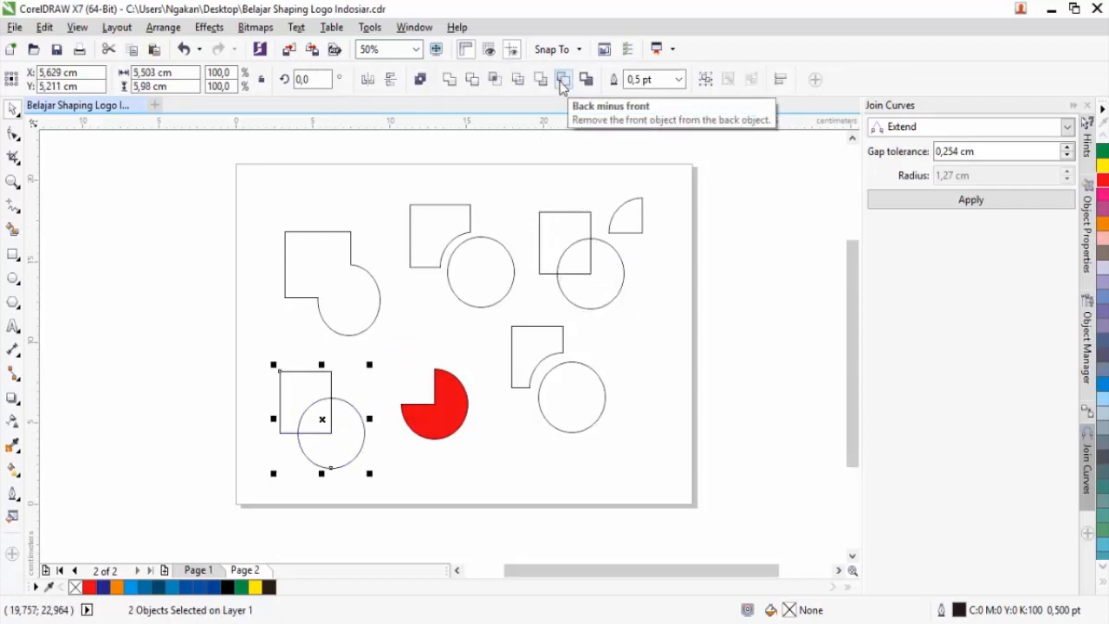
Fill the lower-left rectangle green and its circle red, and apply Back Minus Front to the pair.
click(289, 392)
click(290, 392)
click(289, 391)
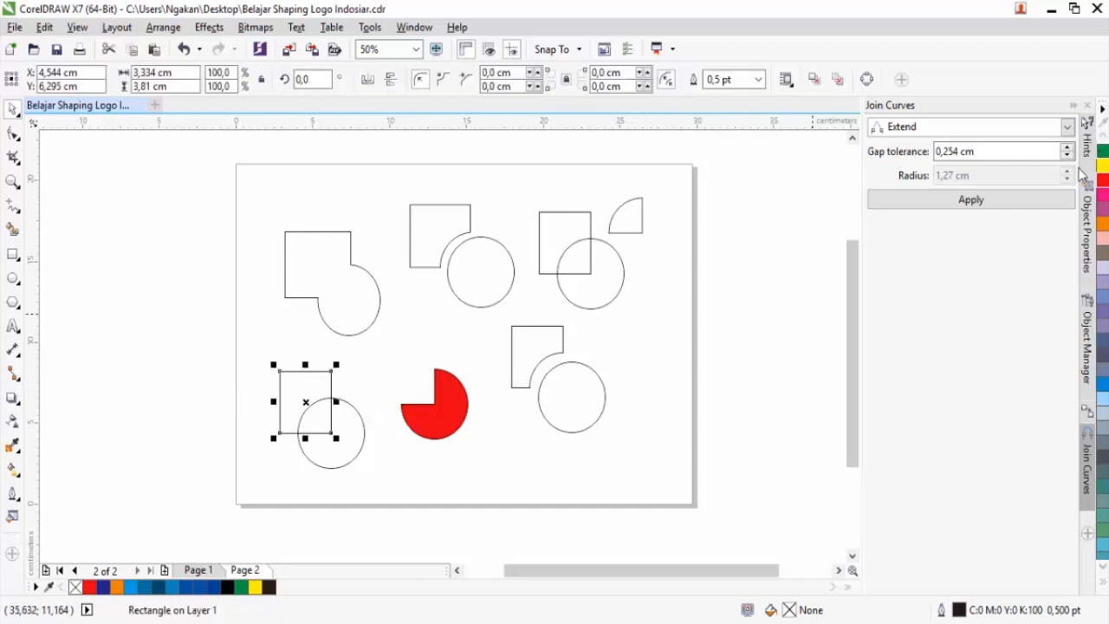
click(1102, 153)
click(357, 452)
click(1101, 181)
drag(258, 352, 377, 491)
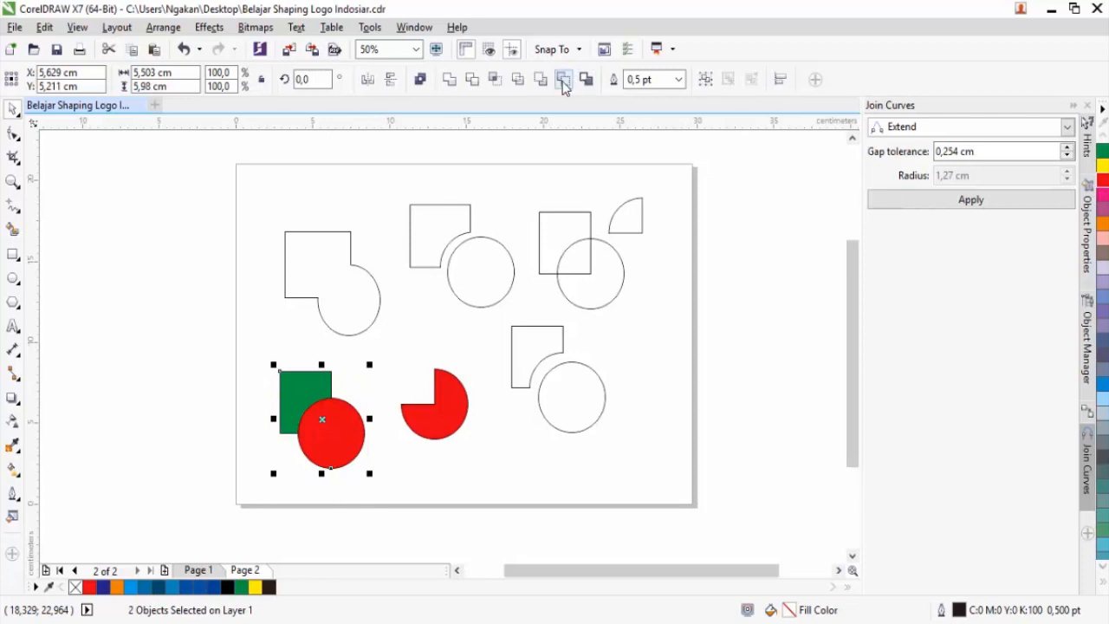
click(563, 80)
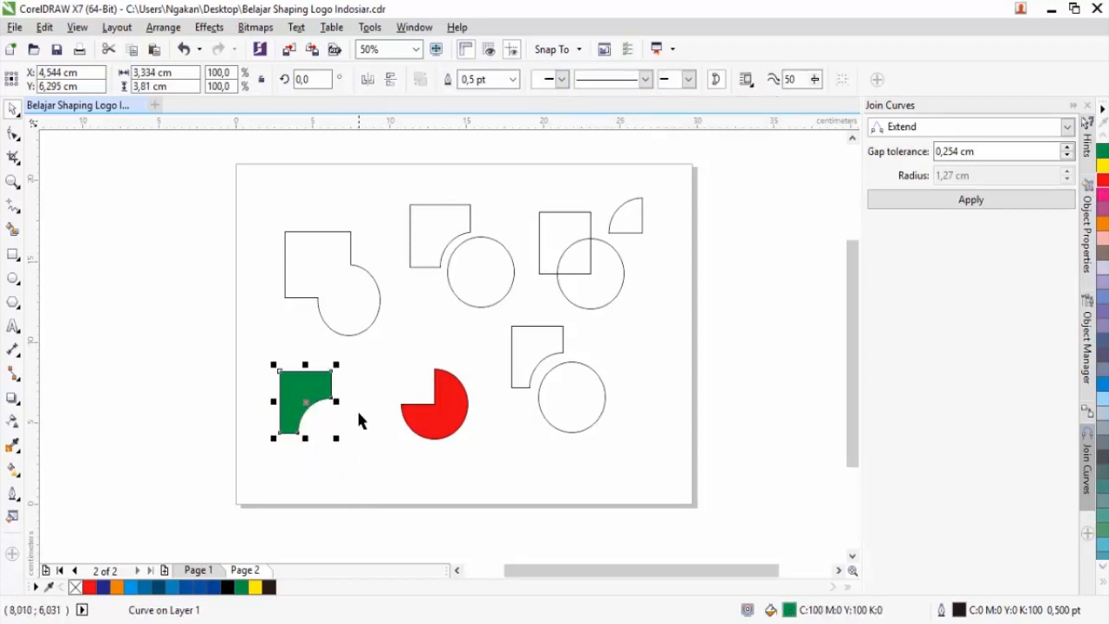
click(326, 416)
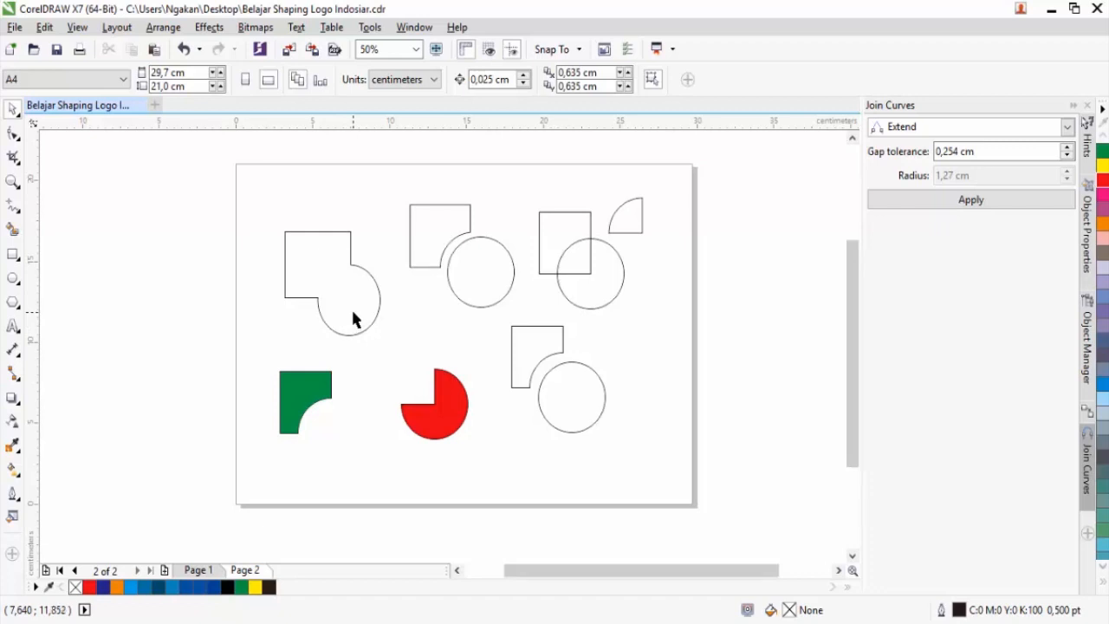
Copy the intact rectangle and circle pair to the right edge of the page, below the original.
click(564, 240)
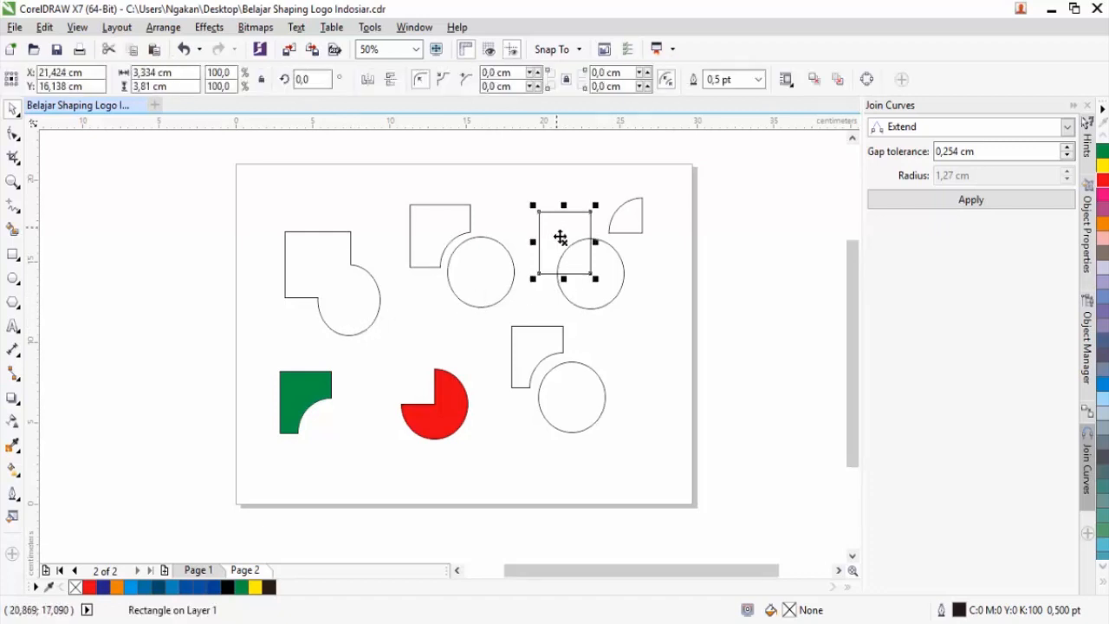
shift+click(596, 299)
drag(582, 263, 655, 364)
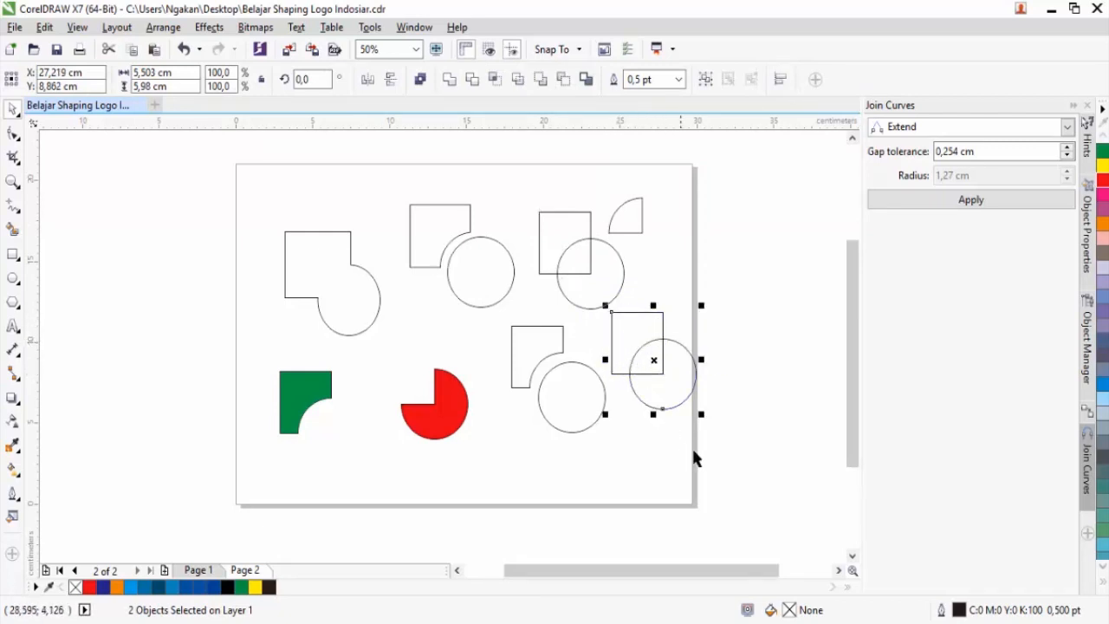
Create a boundary around the copied rectangle and circle pair and move the resulting outline to the bottom middle of the page.
drag(737, 450, 597, 295)
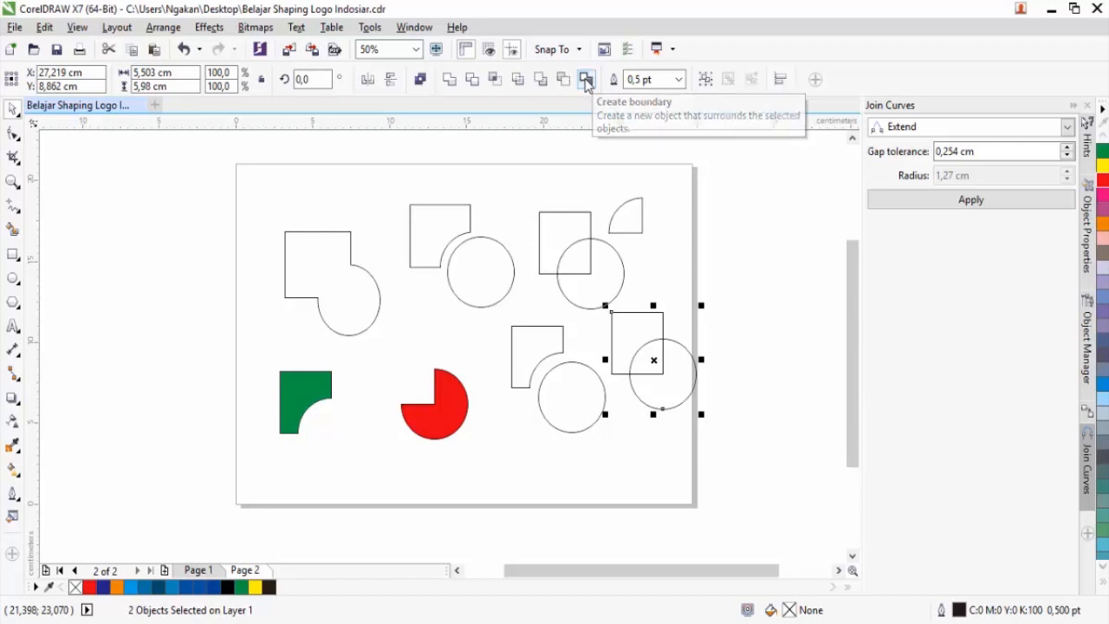
click(586, 79)
drag(675, 353, 520, 466)
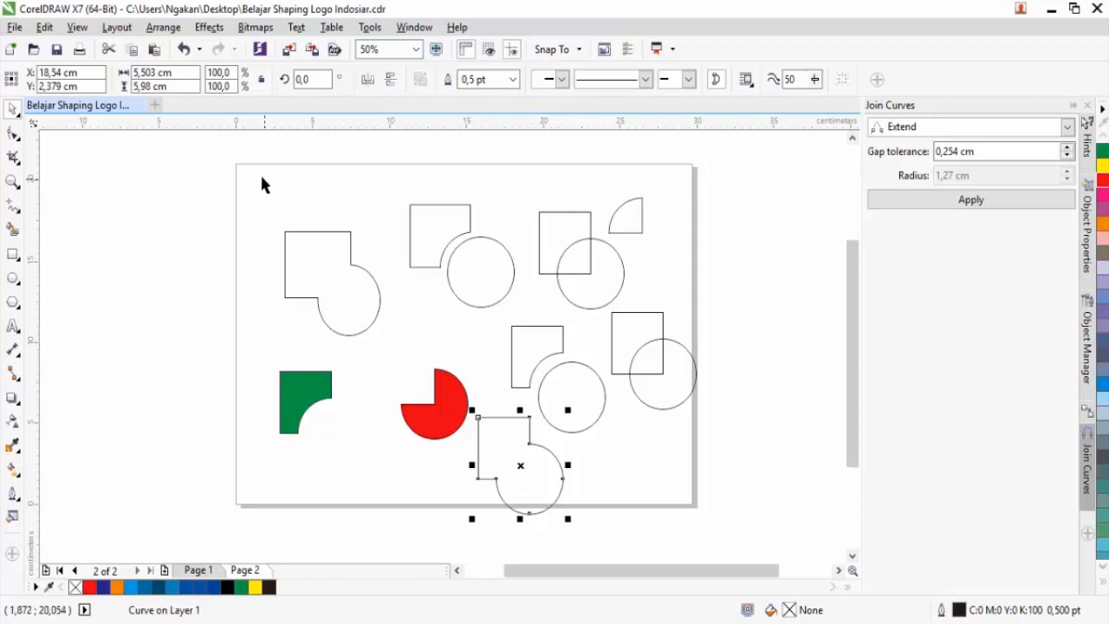
drag(527, 198, 631, 325)
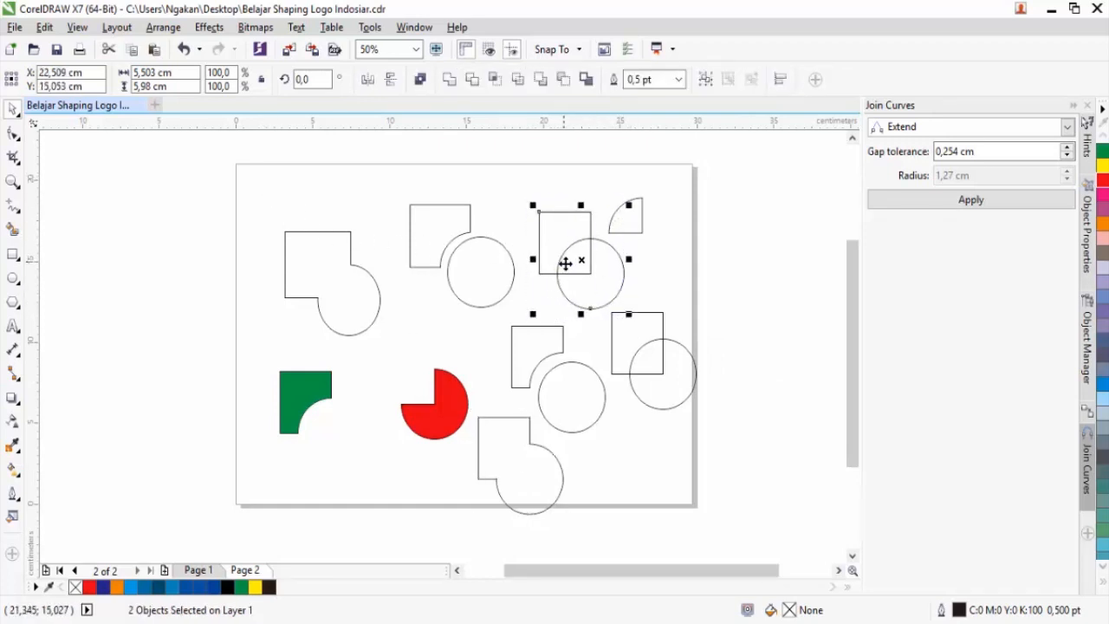
click(163, 27)
mouse_move(204, 179)
mouse_move(290, 205)
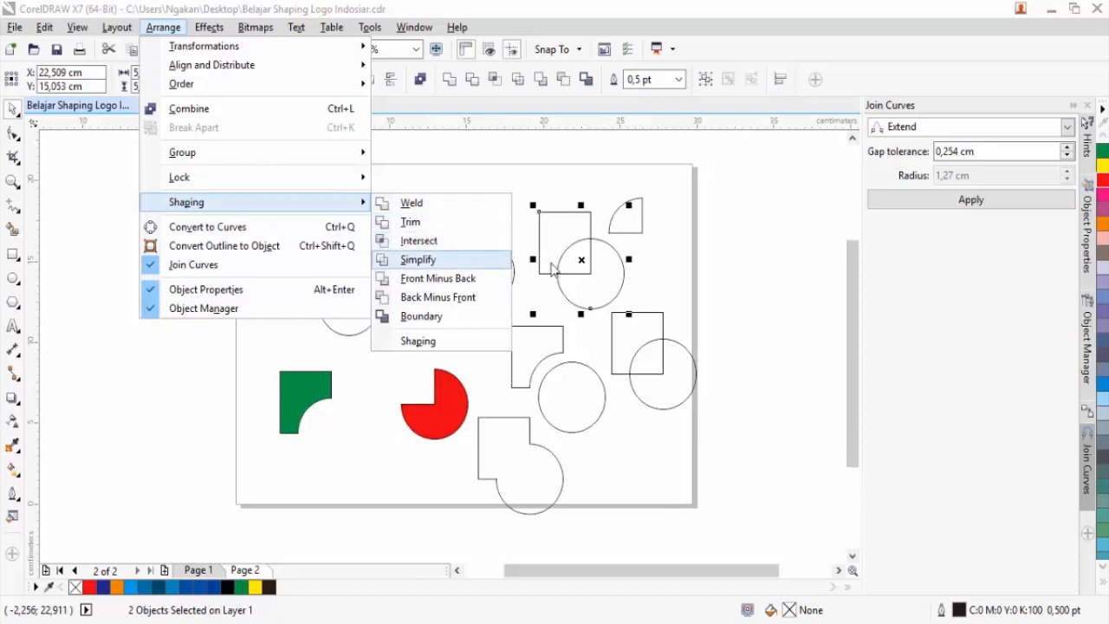
click(665, 278)
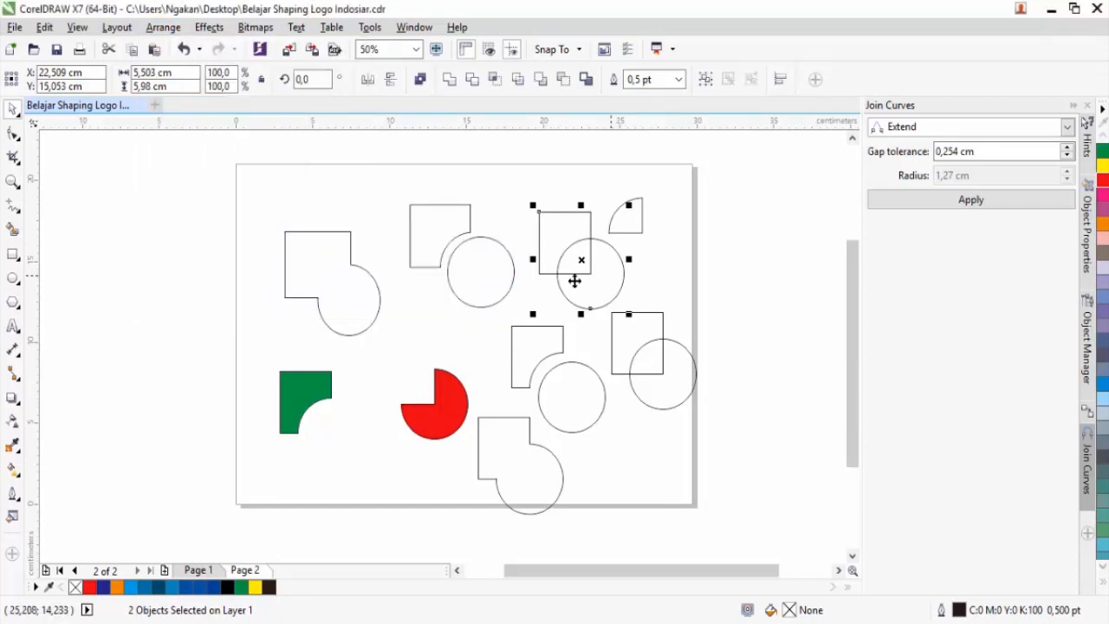
Go to Page 1 and move the whole finished Indosiar logo off the page, just beside its left edge.
click(198, 570)
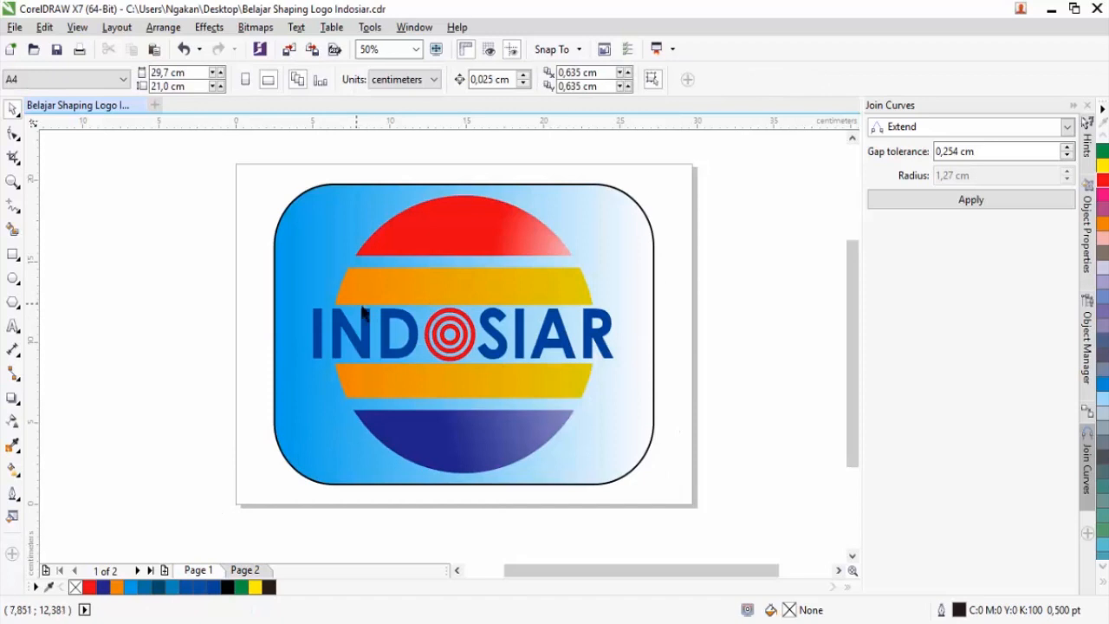
scroll(433, 330, down, 2)
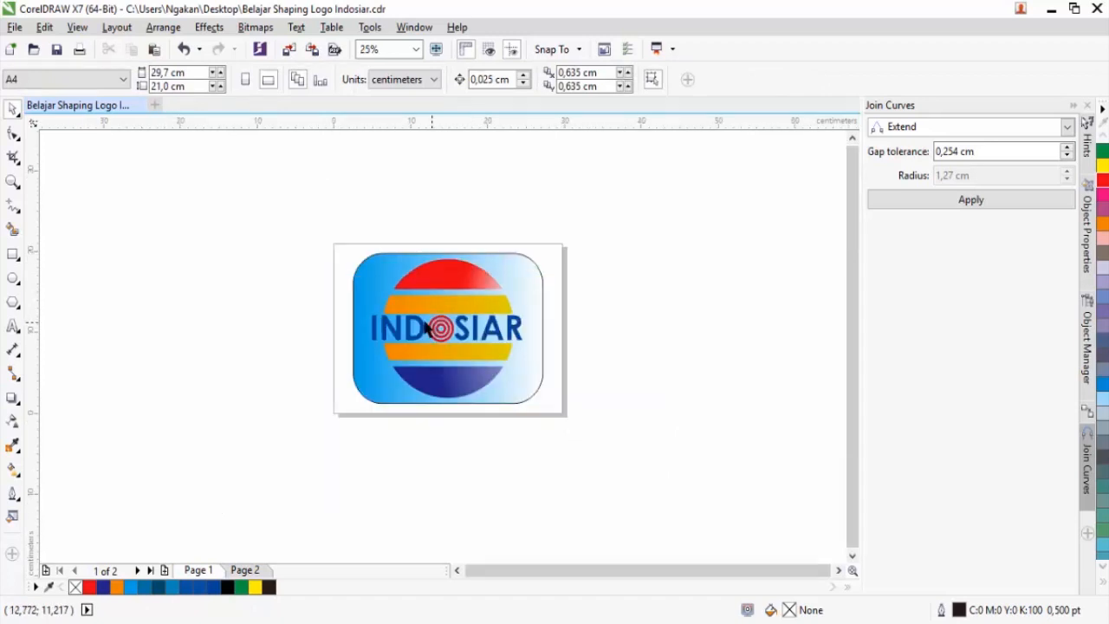
drag(328, 233, 580, 436)
drag(442, 328, 224, 326)
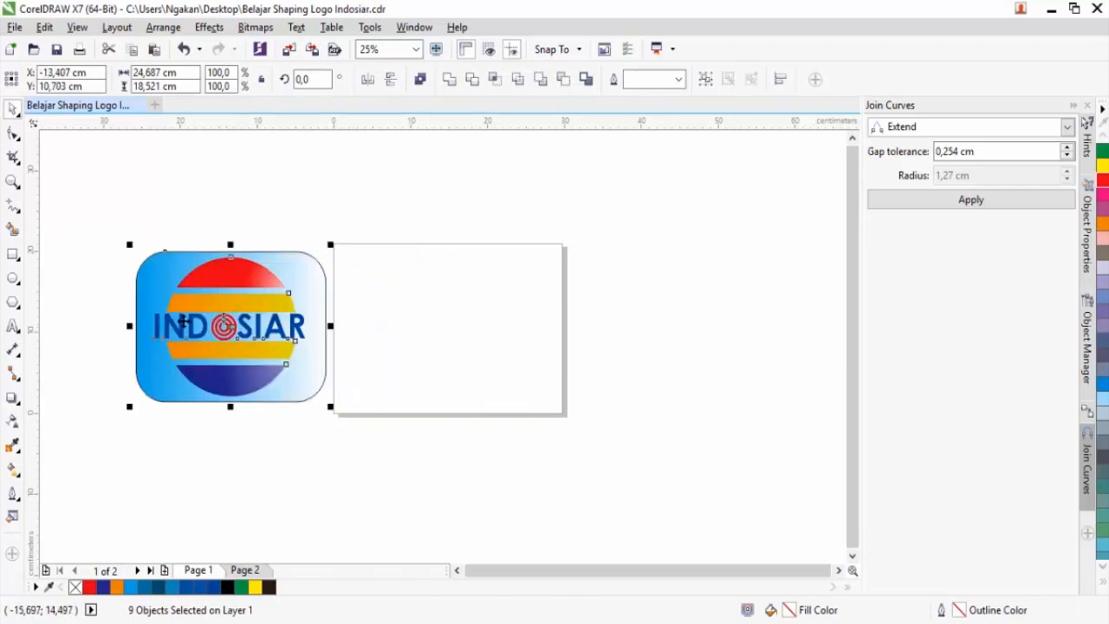
click(237, 208)
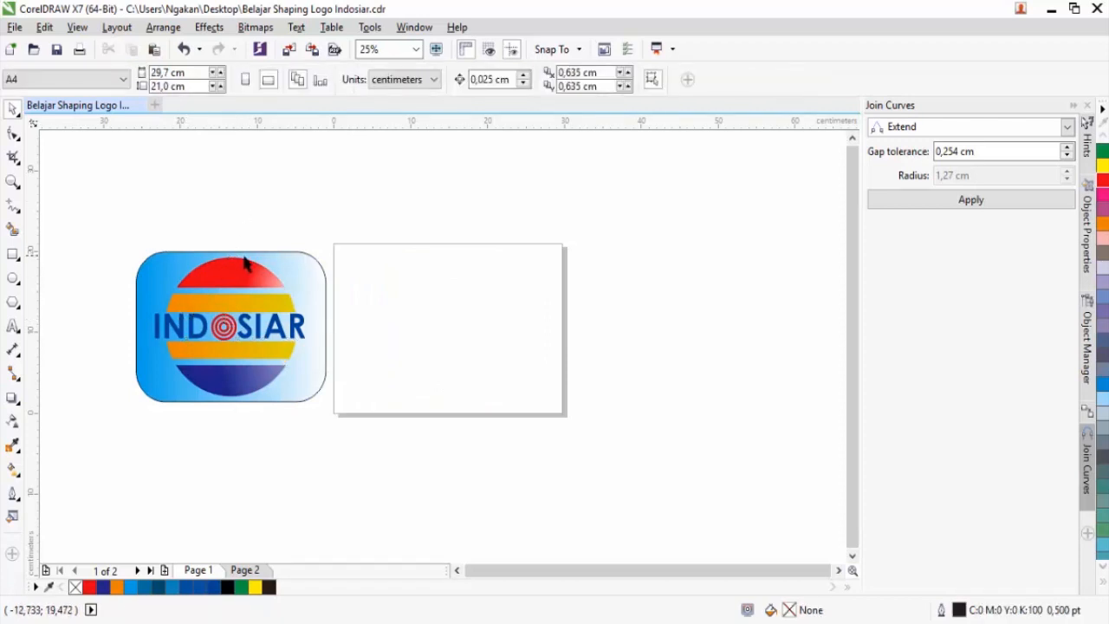
Draw a rectangle about 26.1 by 16.1 cm across the empty page as the logo's background.
click(303, 274)
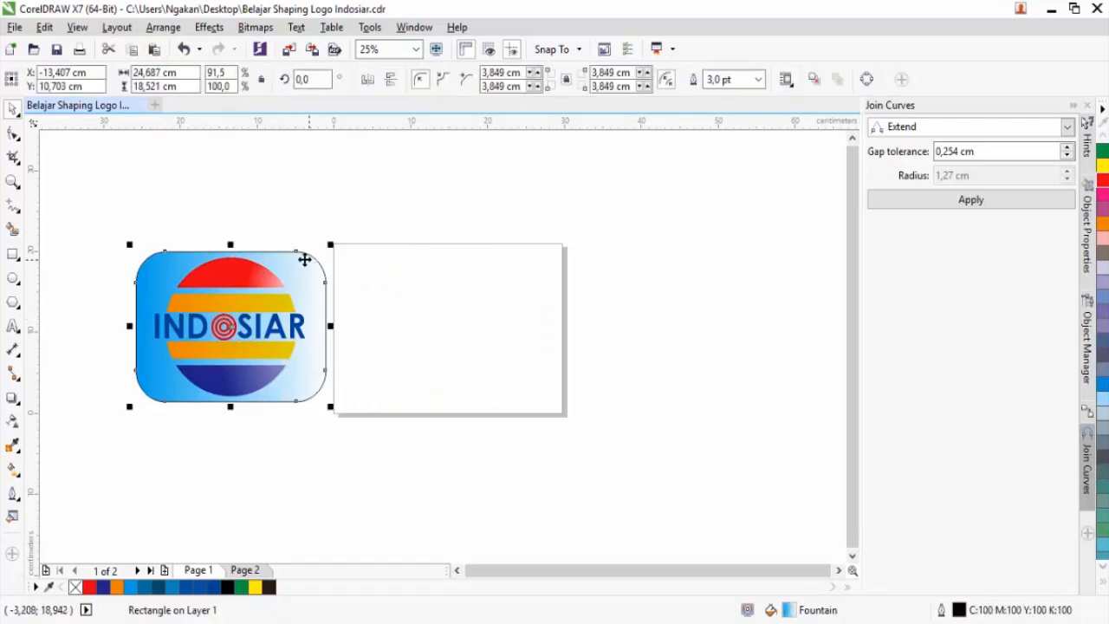
click(13, 255)
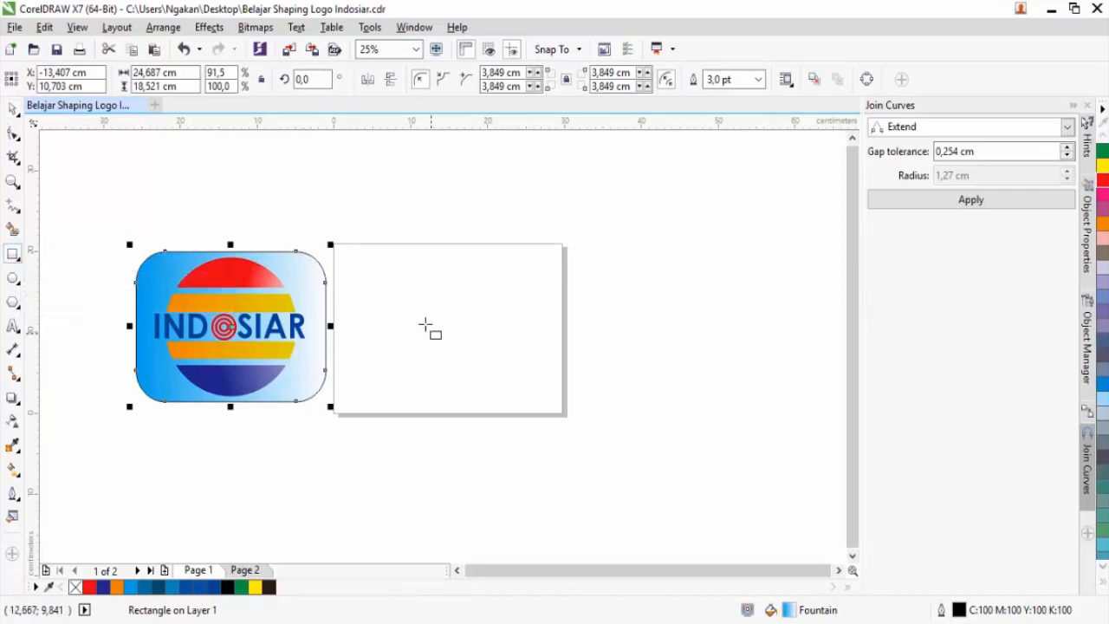
drag(347, 268, 549, 400)
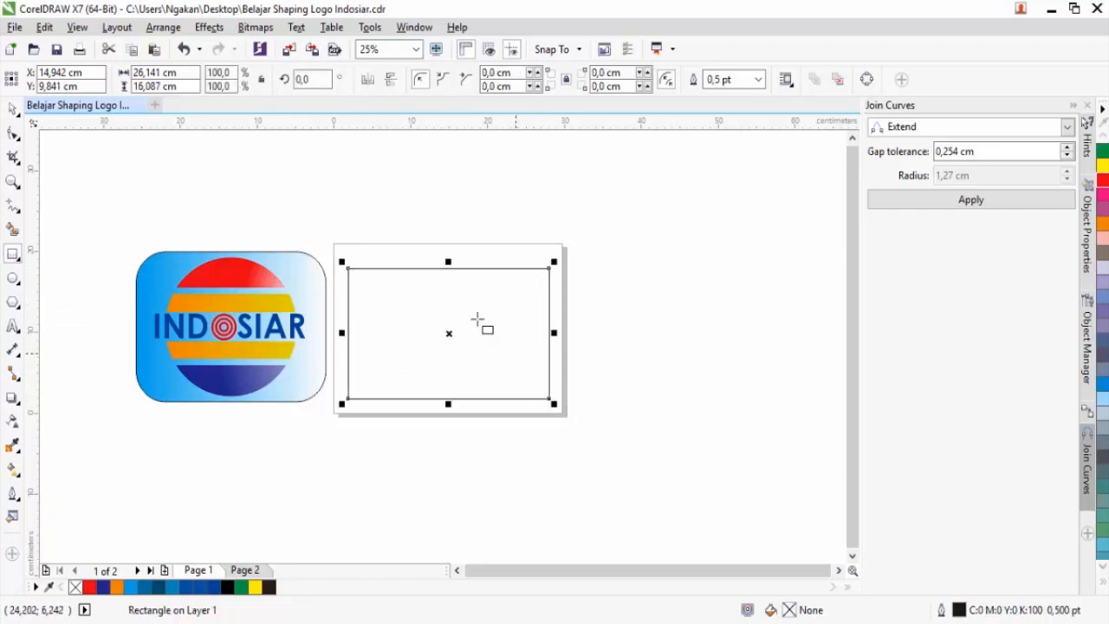
Round all four corners of the new rectangle to a radius of about 3.9 cm.
click(13, 136)
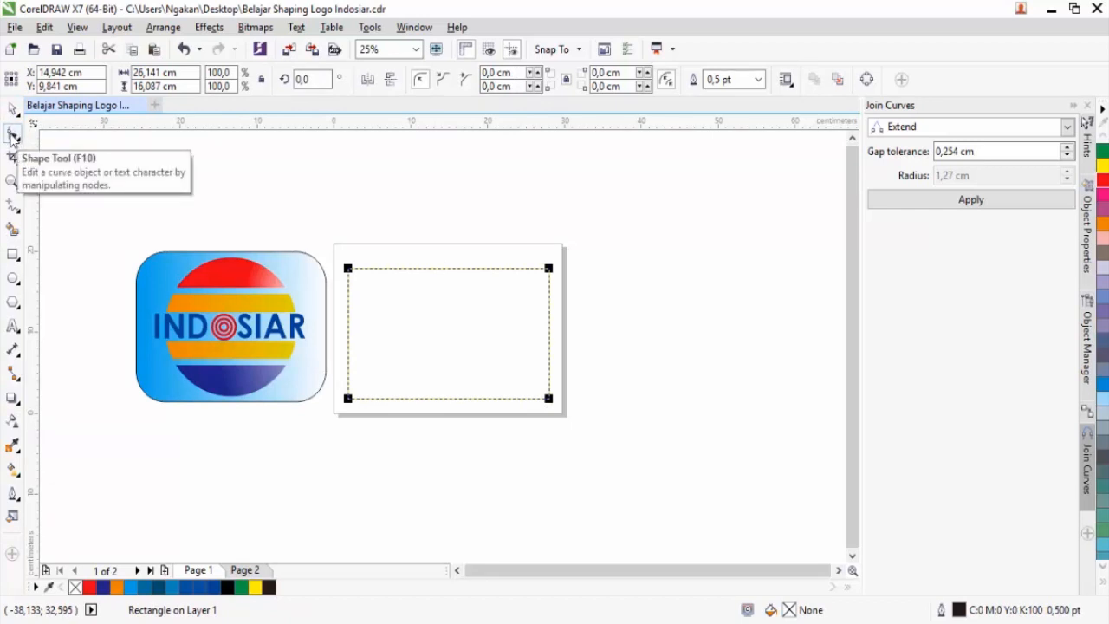
scroll(341, 285, up, 1)
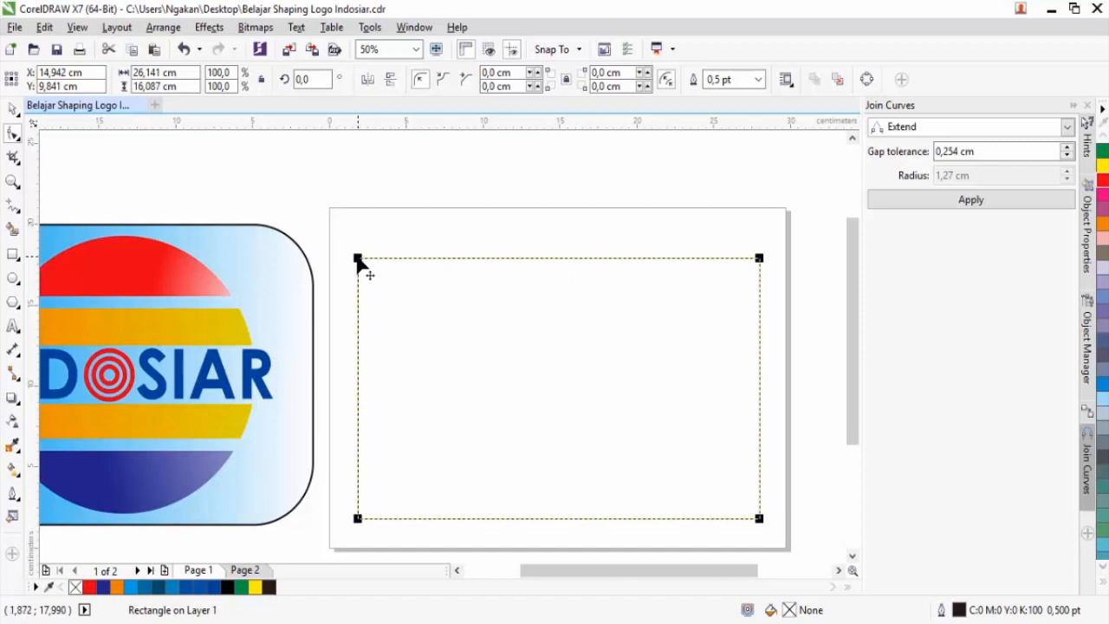
drag(358, 257, 419, 252)
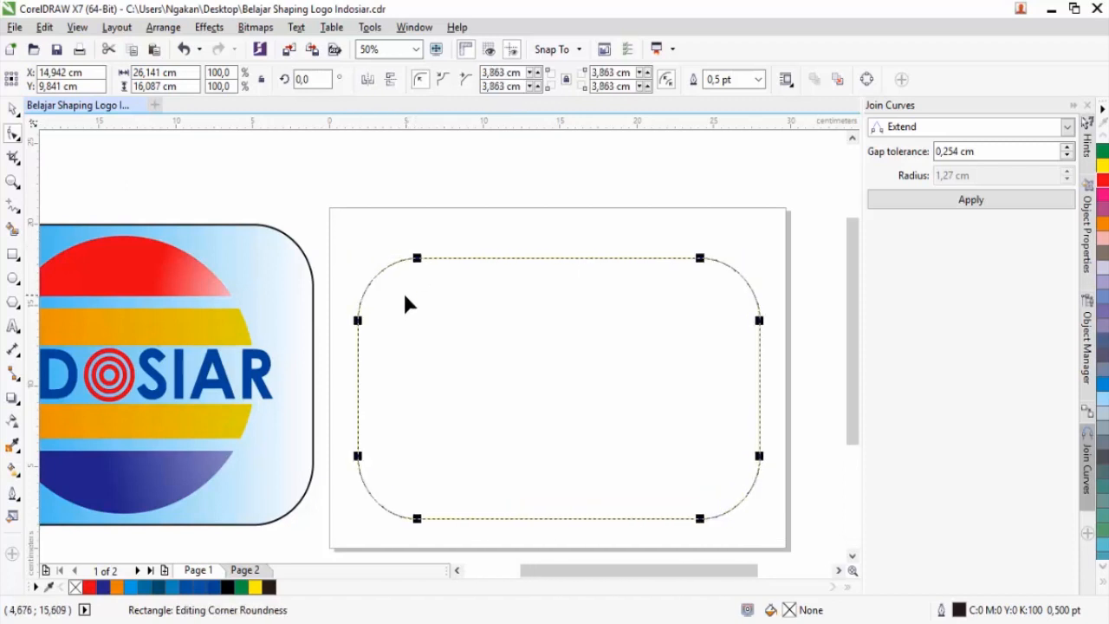
scroll(426, 302, down, 1)
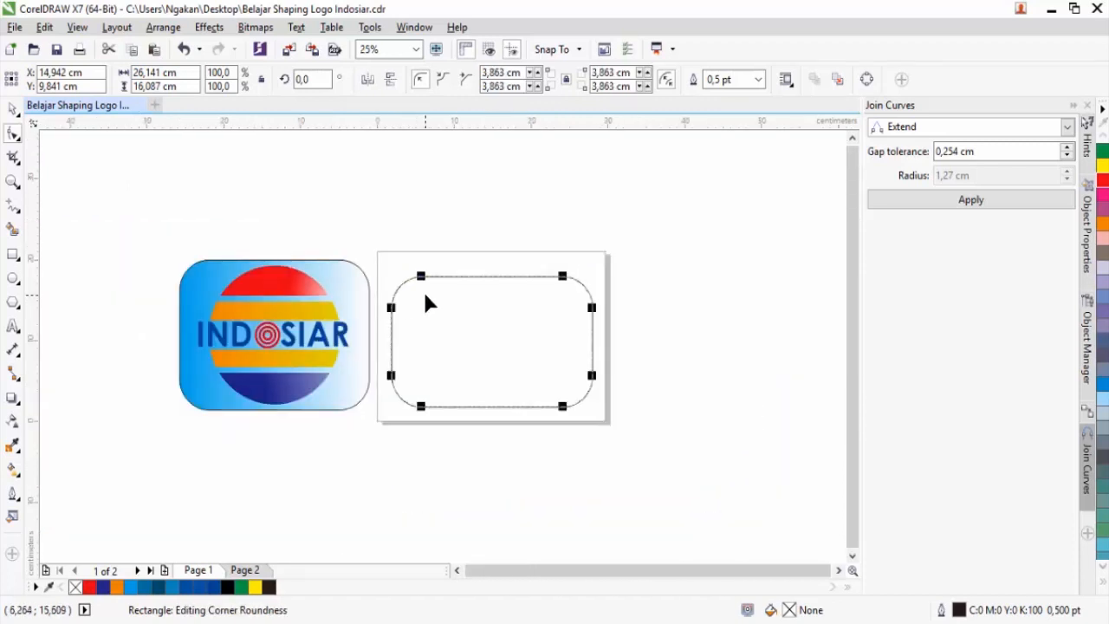
click(13, 108)
Centre the rounded rectangle on the page and stretch it symmetrically to a height of about 18.6 cm.
scroll(495, 359, up, 1)
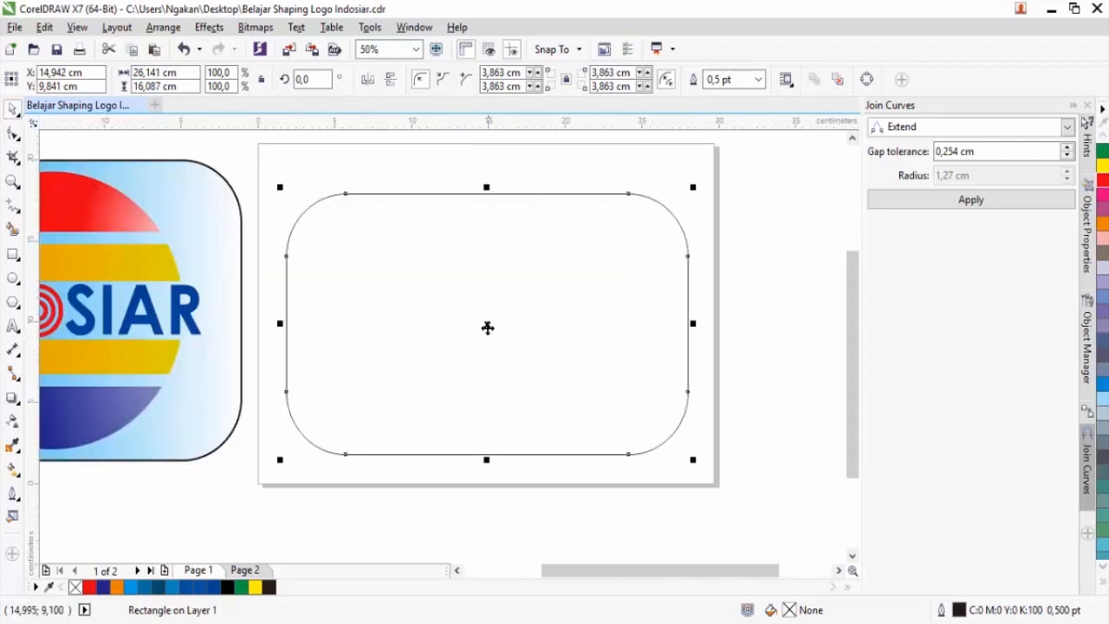
key(p)
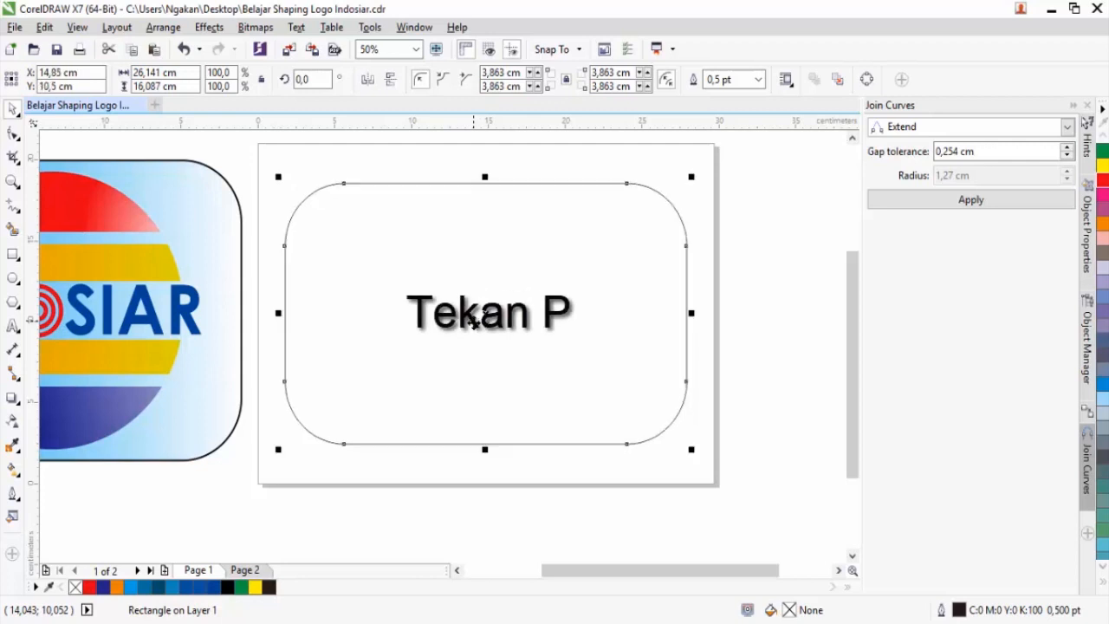
scroll(473, 334, down, 1)
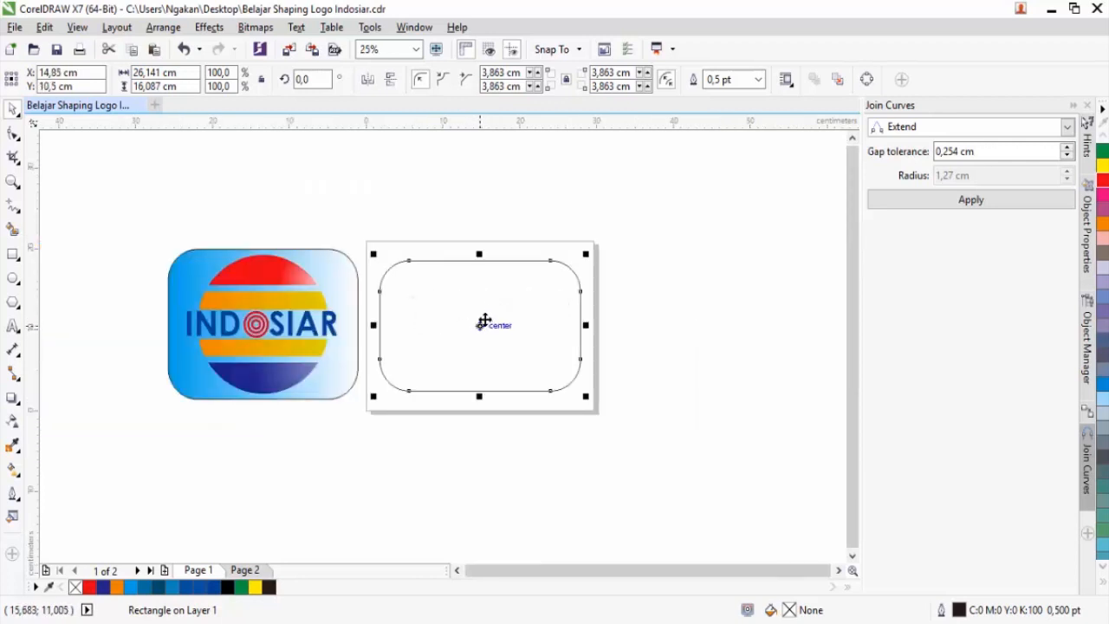
drag(479, 253, 478, 243)
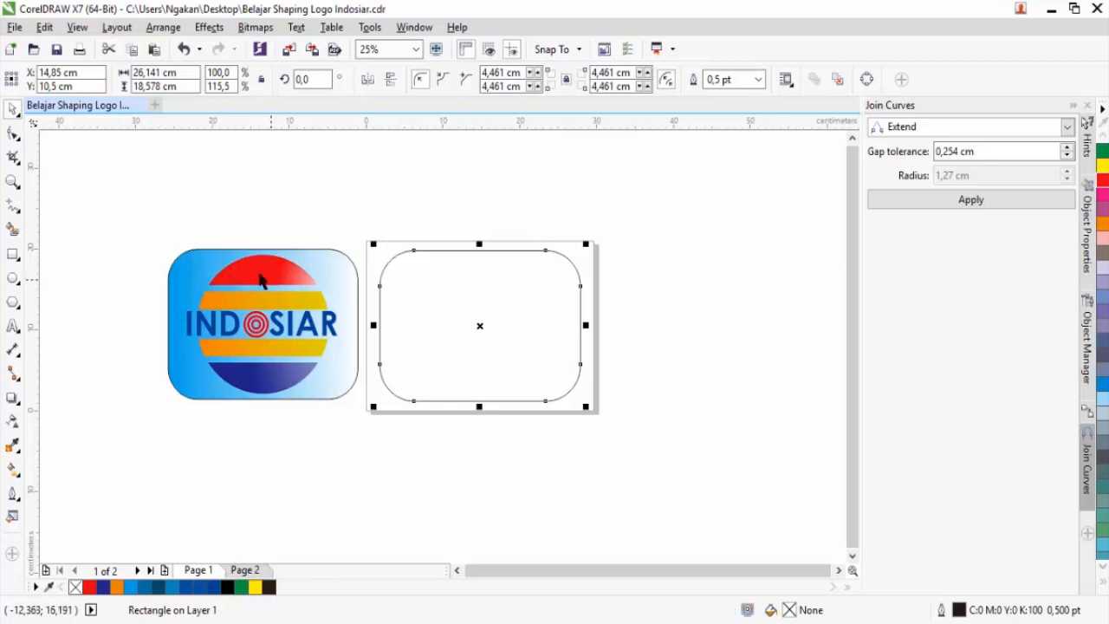
Draw a circle about 18.8 cm in diameter over the rounded rectangle.
click(13, 280)
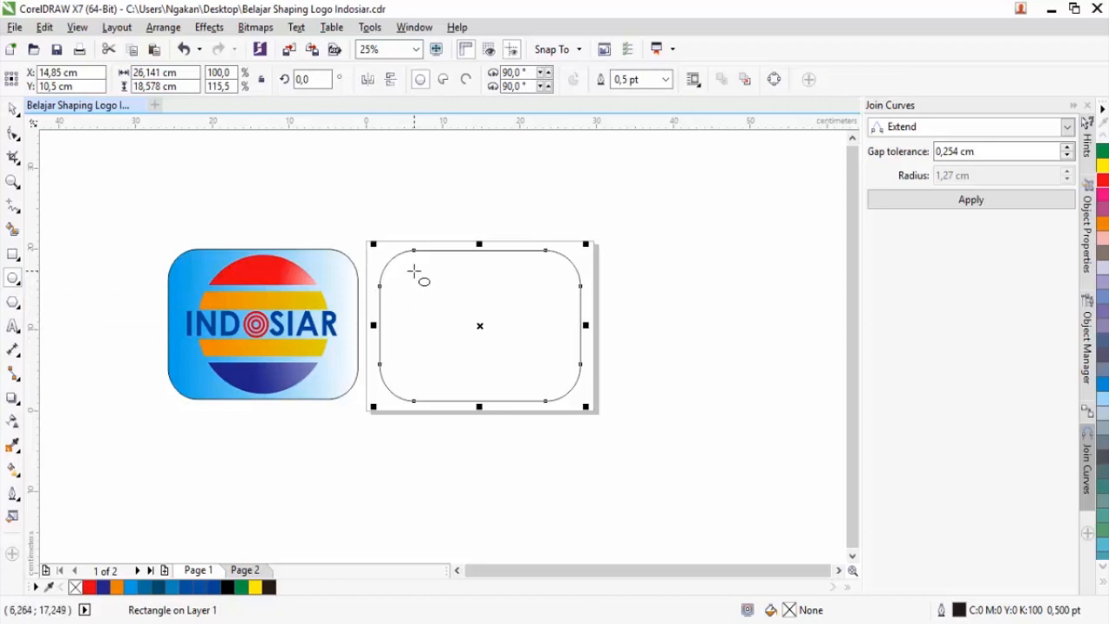
drag(414, 271, 505, 423)
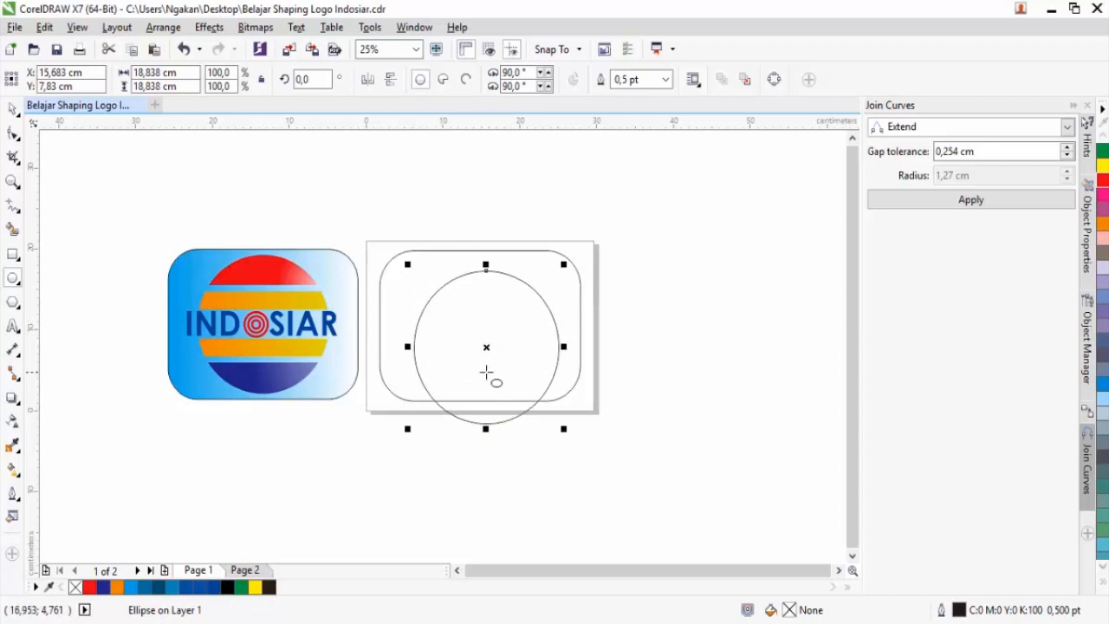
click(12, 109)
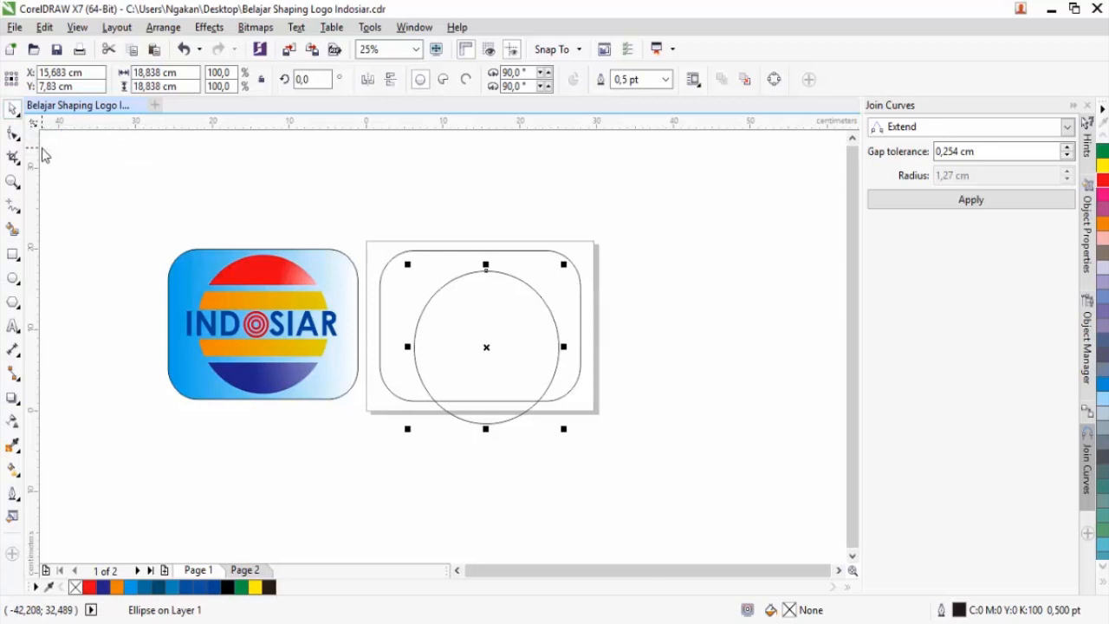
Centre the circle on the page and shrink it from its centre to about 17.4 cm in diameter.
key(p)
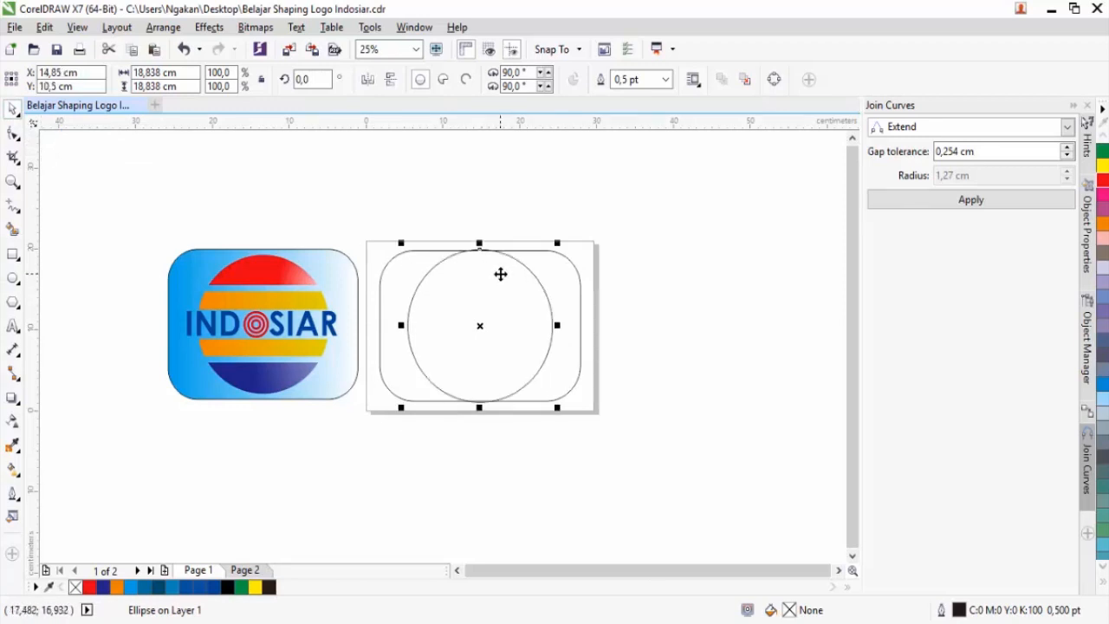
scroll(501, 272, up, 1)
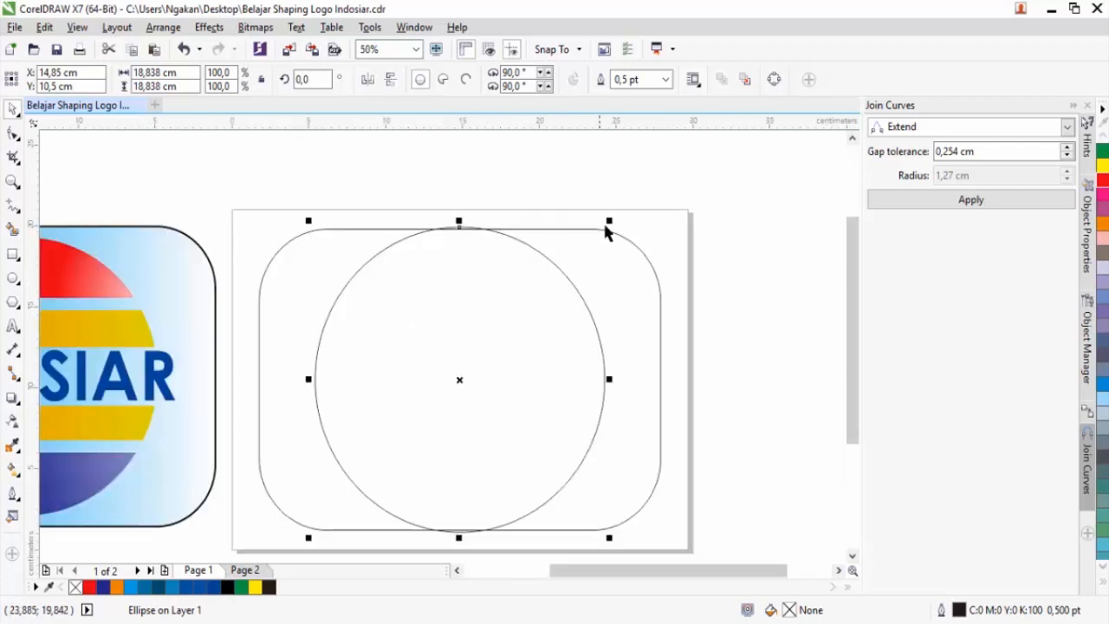
drag(610, 224, 604, 235)
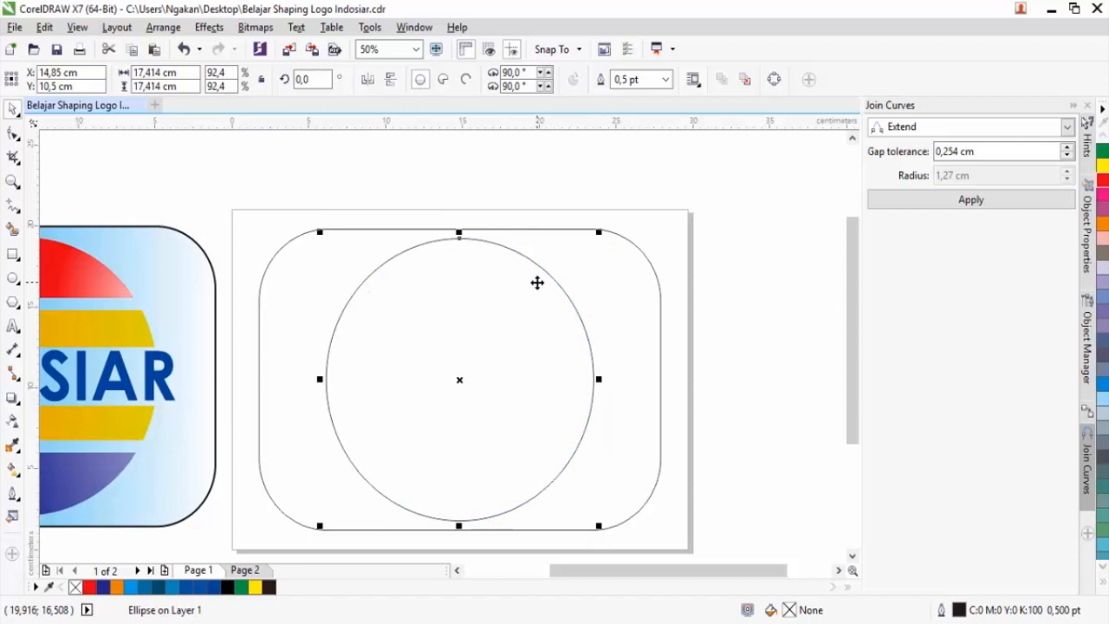
Draw a thin horizontal bar about 19 by 0.6 cm across the upper part of the circle, extending past both sides.
scroll(537, 281, down, 1)
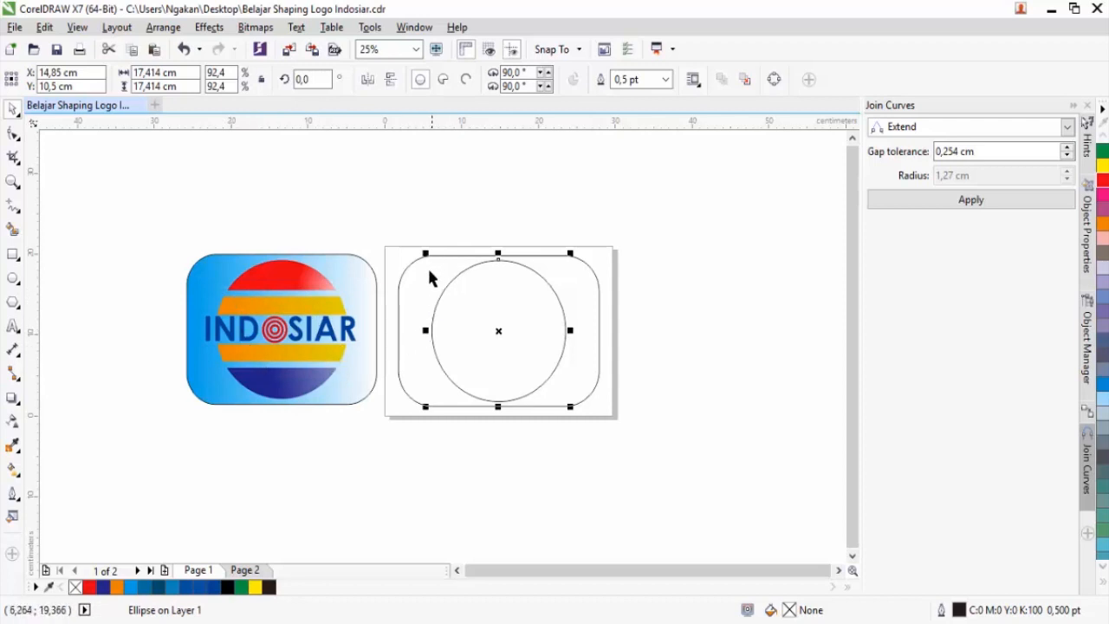
key(F6)
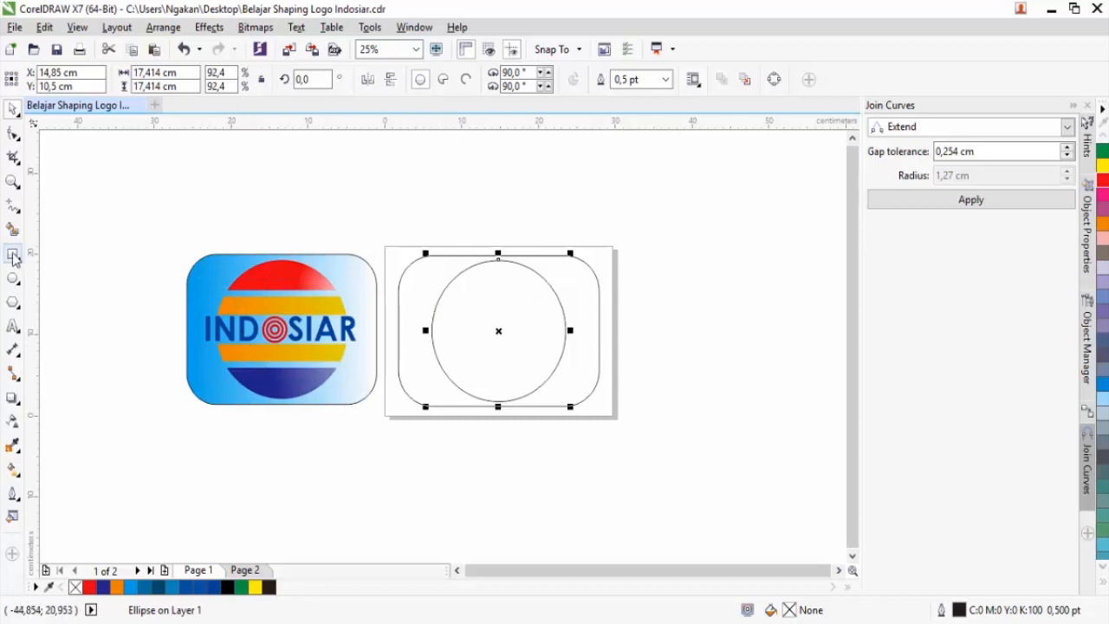
scroll(505, 315, up, 1)
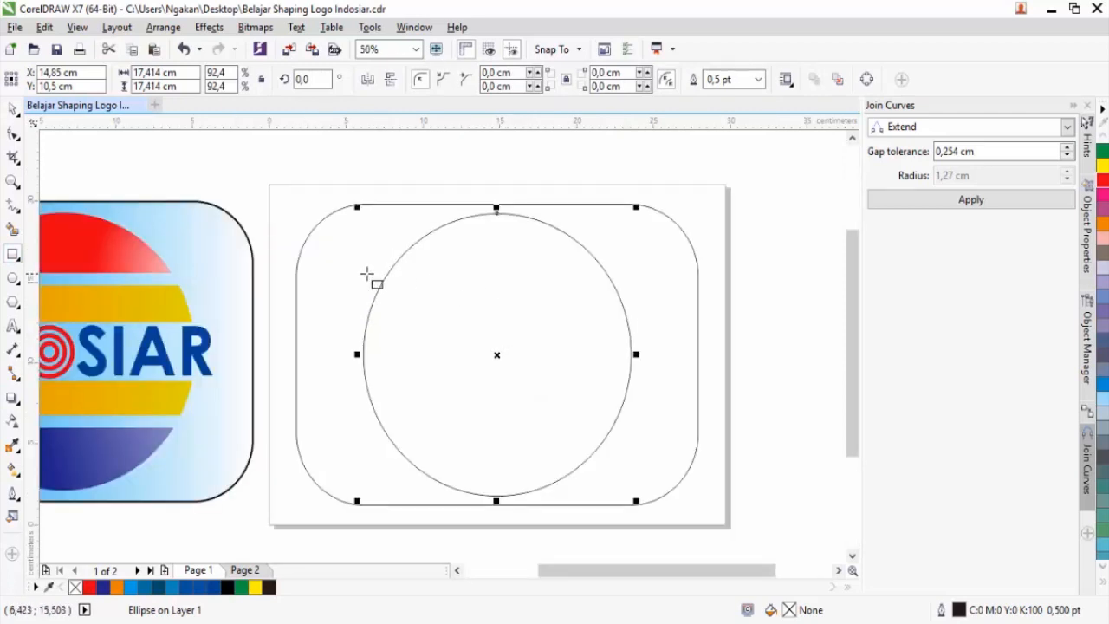
drag(351, 272, 645, 281)
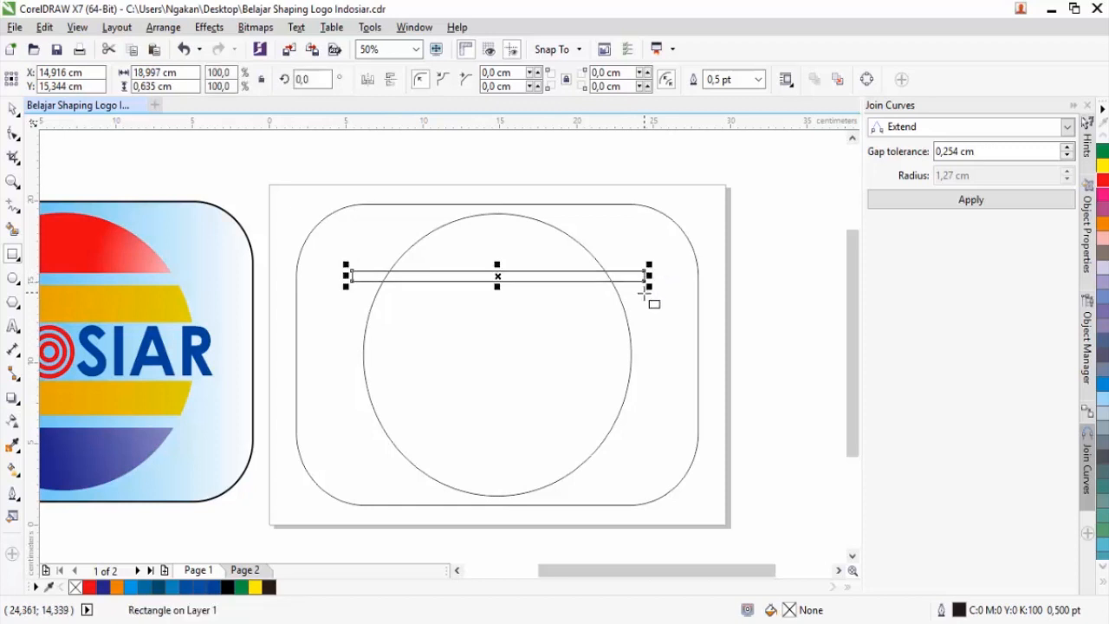
Copy the thin bar straight down to the matching position across the lower part of the circle.
click(14, 112)
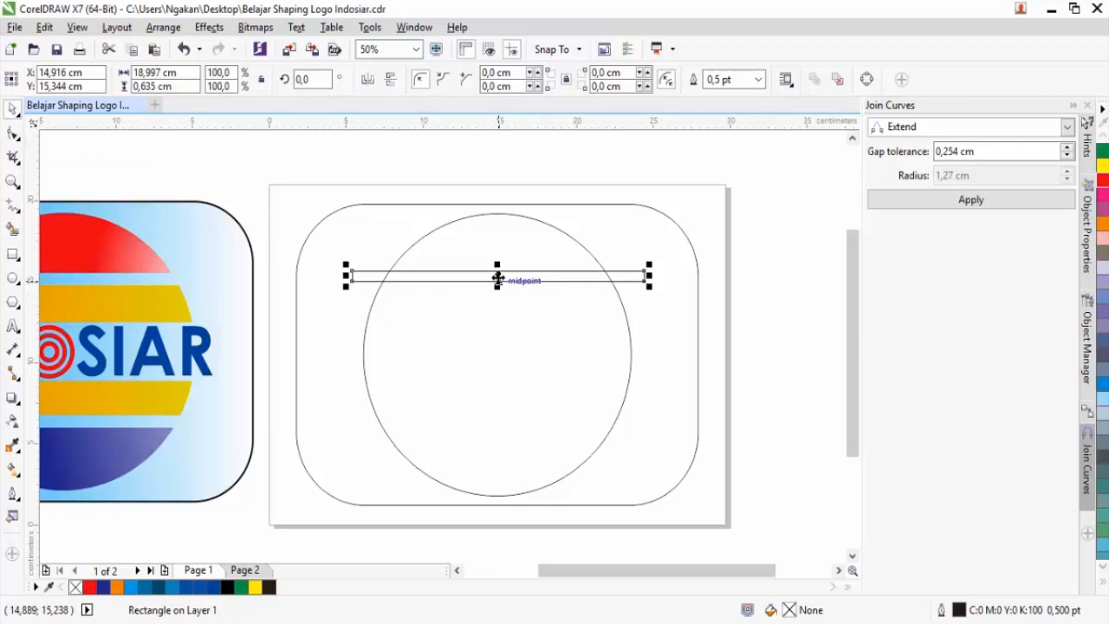
drag(497, 279, 487, 433)
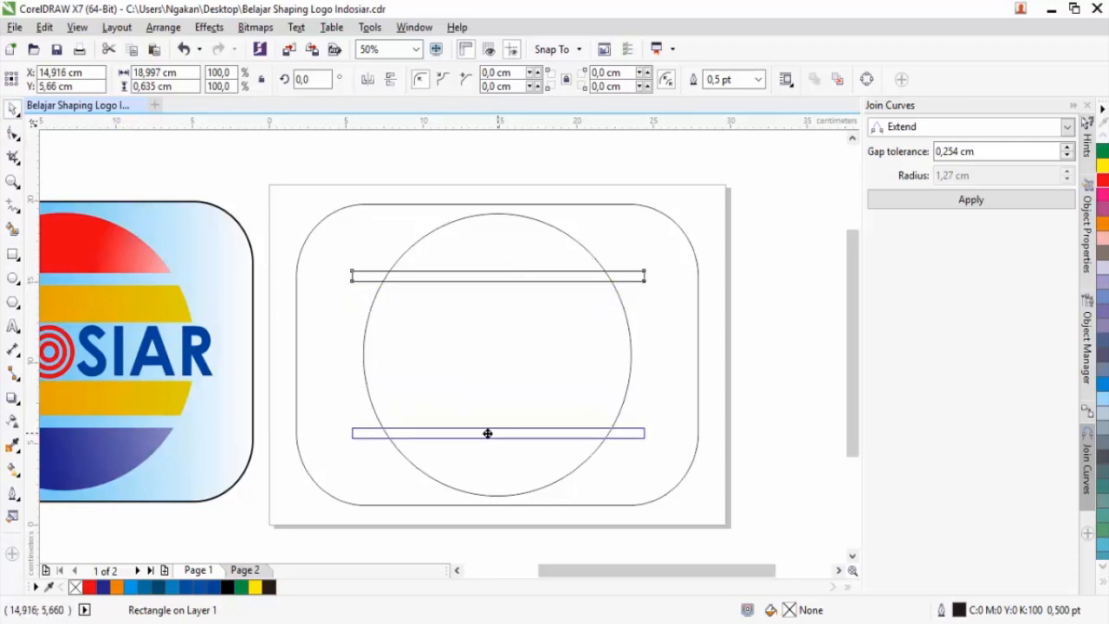
drag(487, 439, 487, 438)
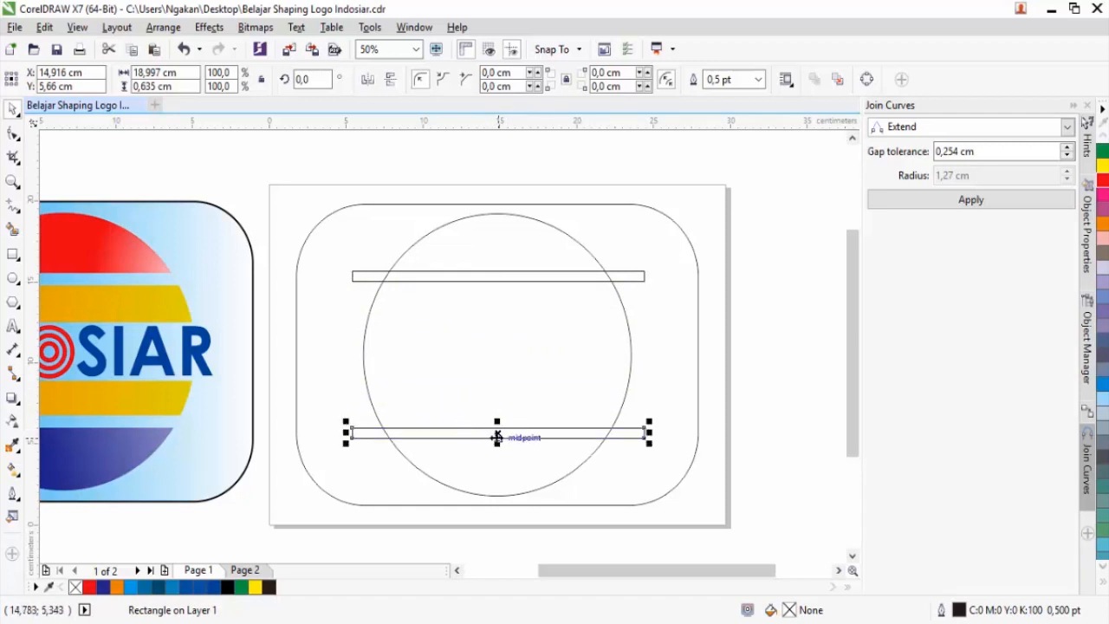
Copy the thin bar to the circle's centre and stretch the copy from its centre to about 4.6 cm tall.
drag(496, 437, 497, 357)
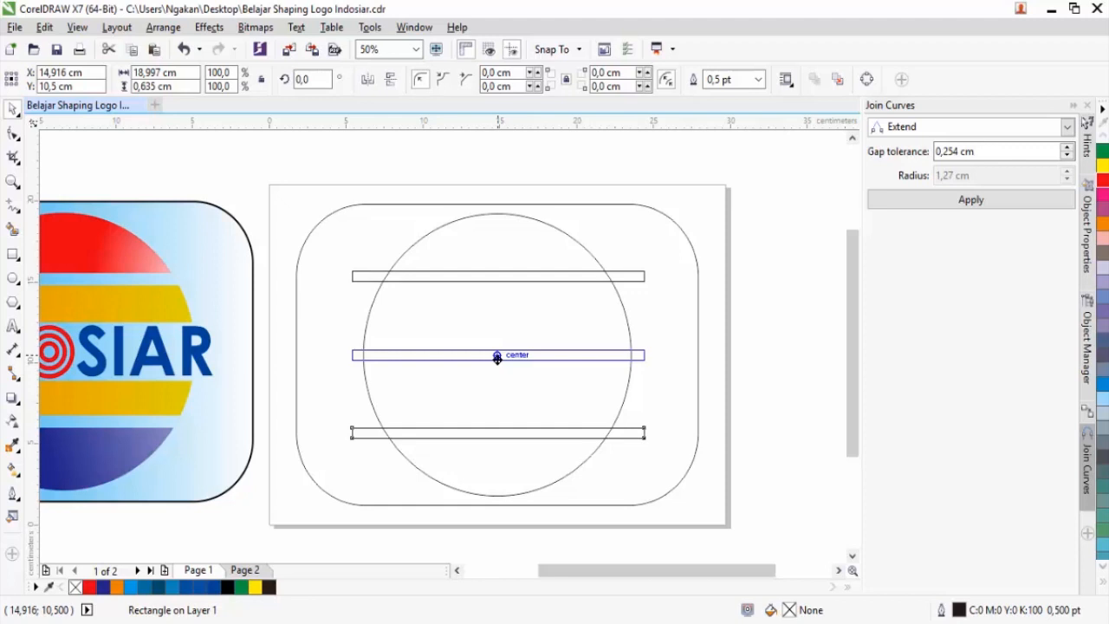
drag(497, 360, 497, 312)
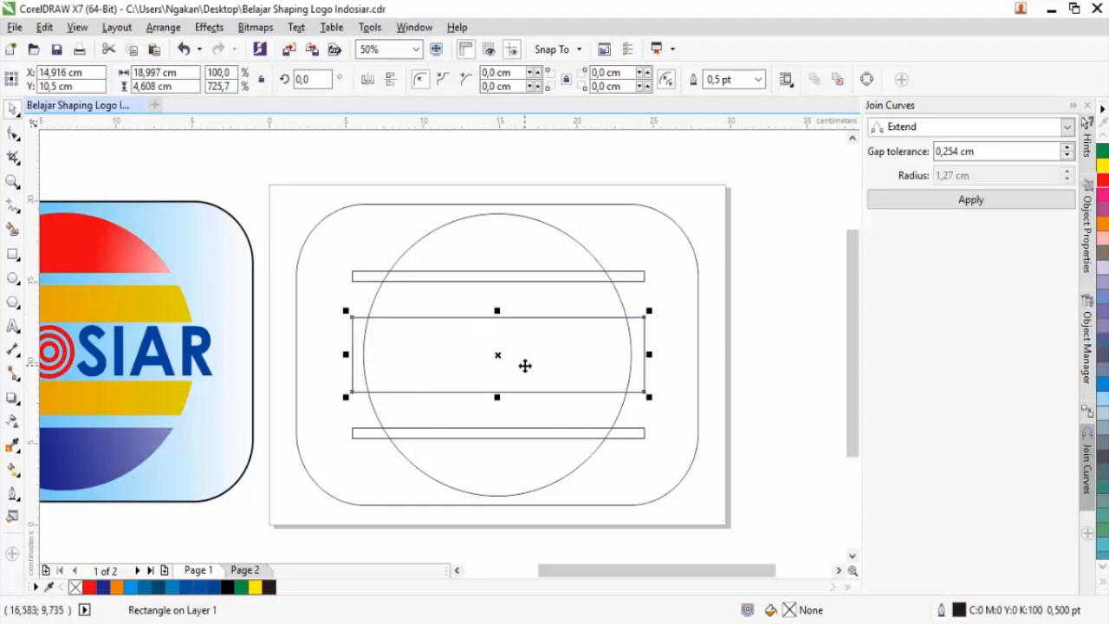
Trim the circle with the three horizontal bars.
scroll(525, 365, down, 1)
mouse_move(415, 253)
mouse_down()
mouse_move(472, 354)
mouse_move(559, 436)
mouse_move(606, 450)
mouse_up()
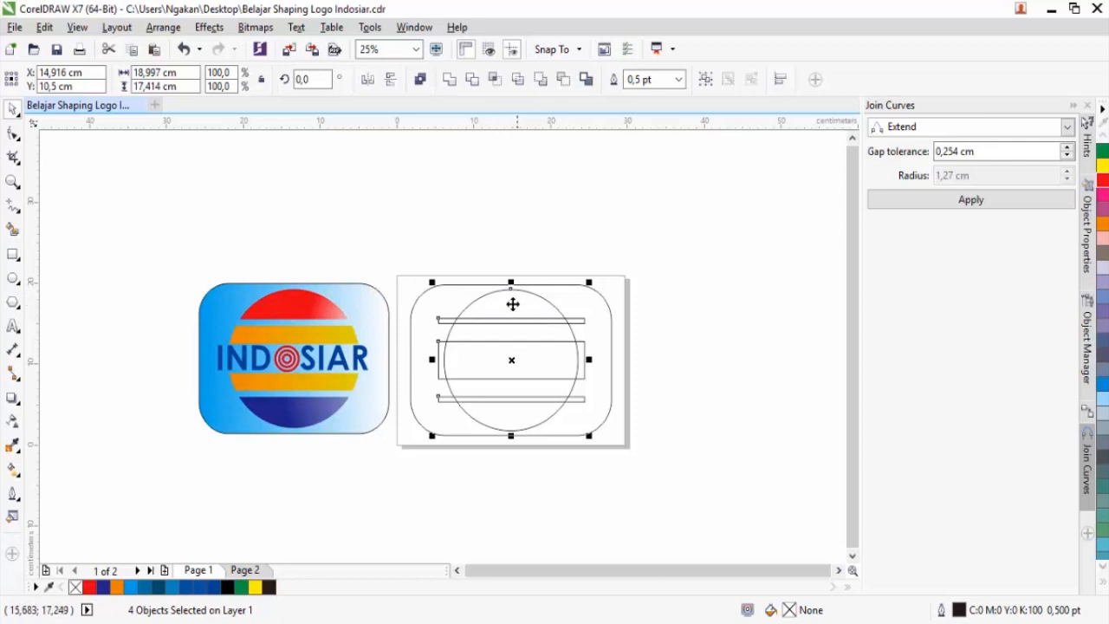
scroll(516, 309, up, 1)
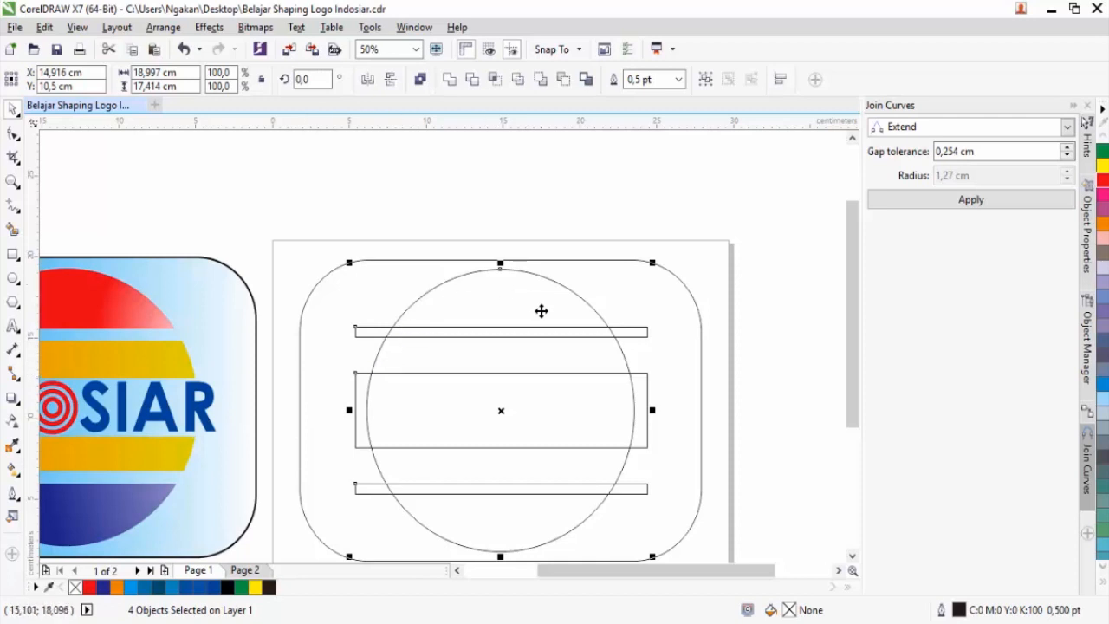
click(473, 86)
Move the three cutting bars away from the trimmed circle and delete them.
scroll(502, 329, down, 2)
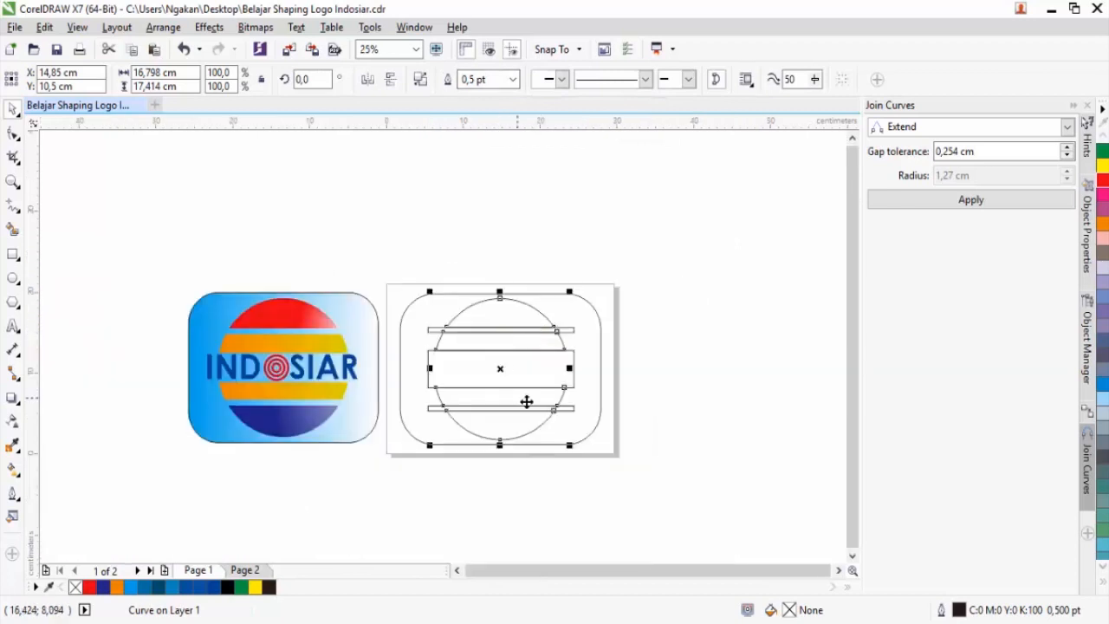
click(545, 371)
click(560, 352)
drag(559, 352, 561, 246)
drag(557, 410, 629, 505)
key(Delete)
click(661, 287)
key(Delete)
click(524, 240)
key(Delete)
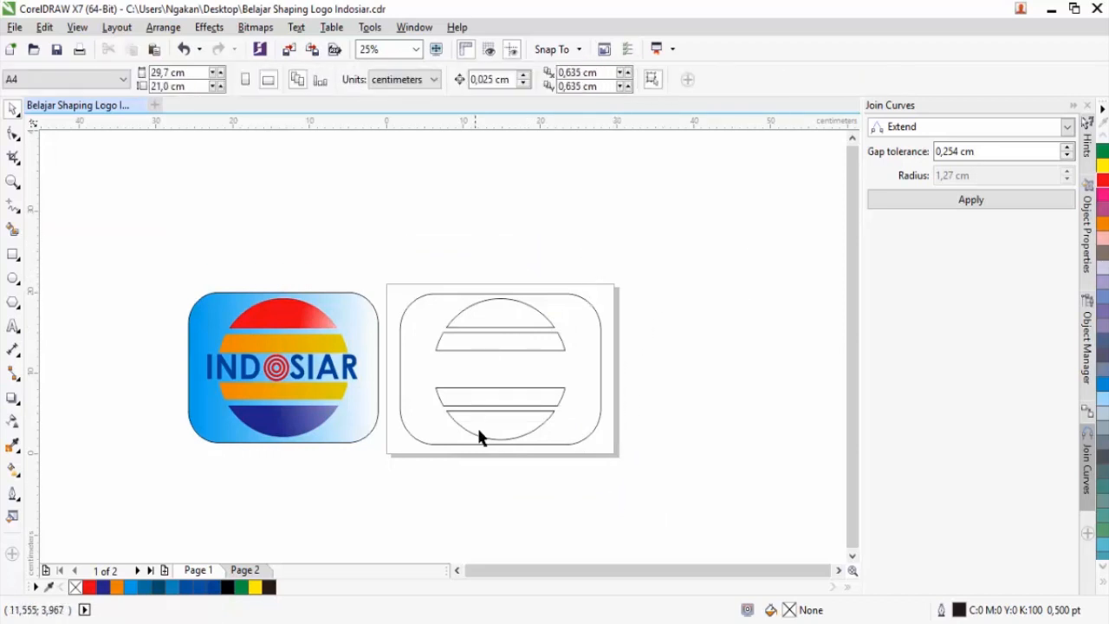
Try a red fill on the whole trimmed circle and undo it.
scroll(485, 446, up, 2)
click(522, 369)
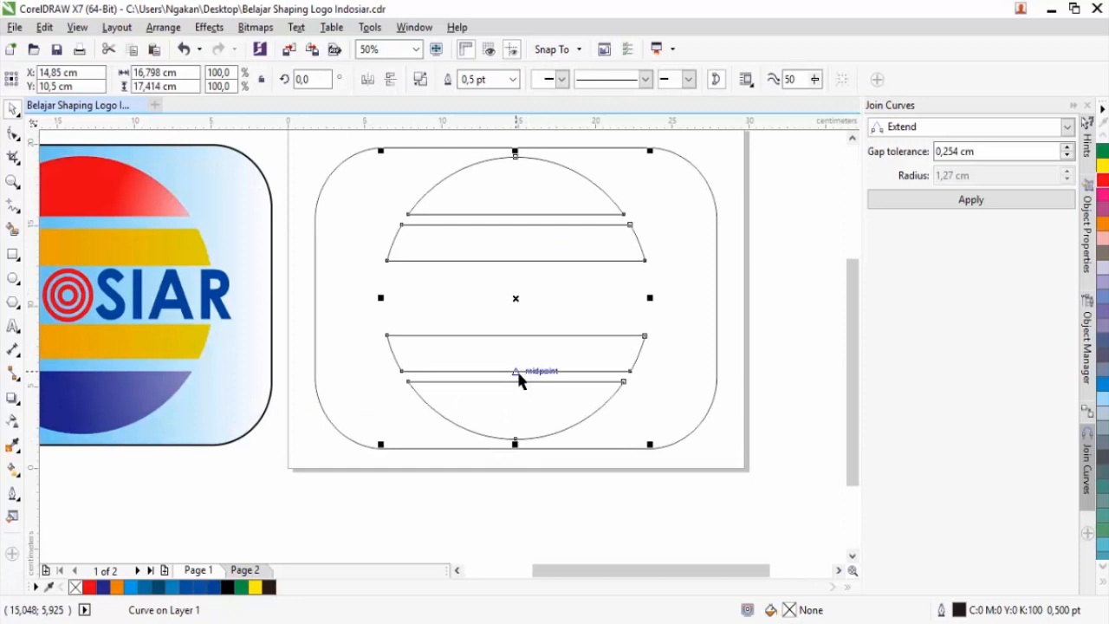
scroll(515, 359, down, 2)
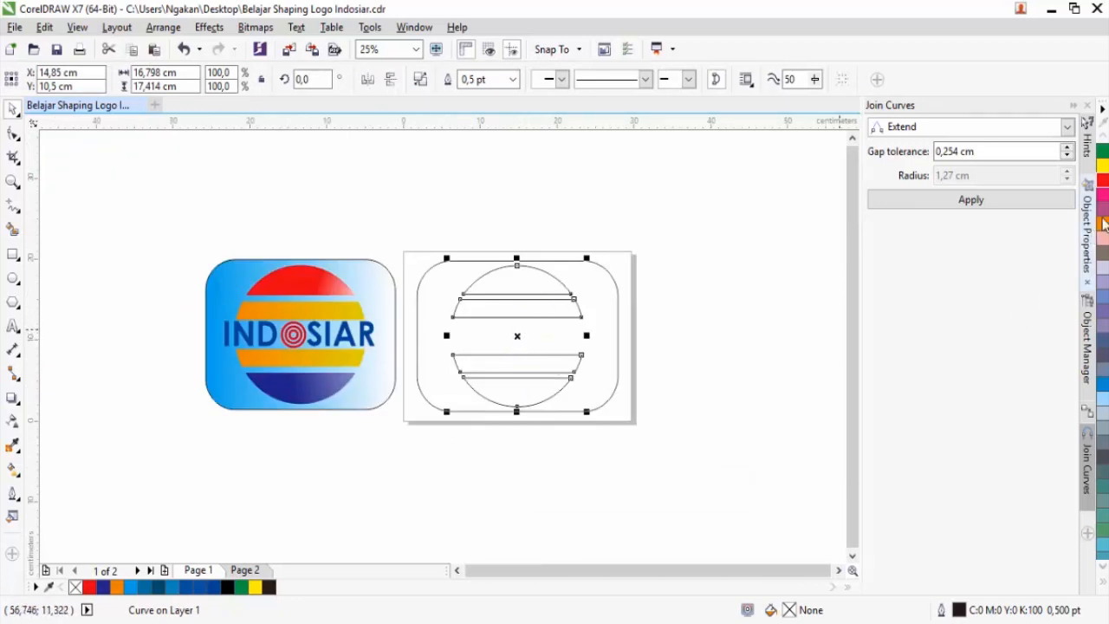
click(1103, 180)
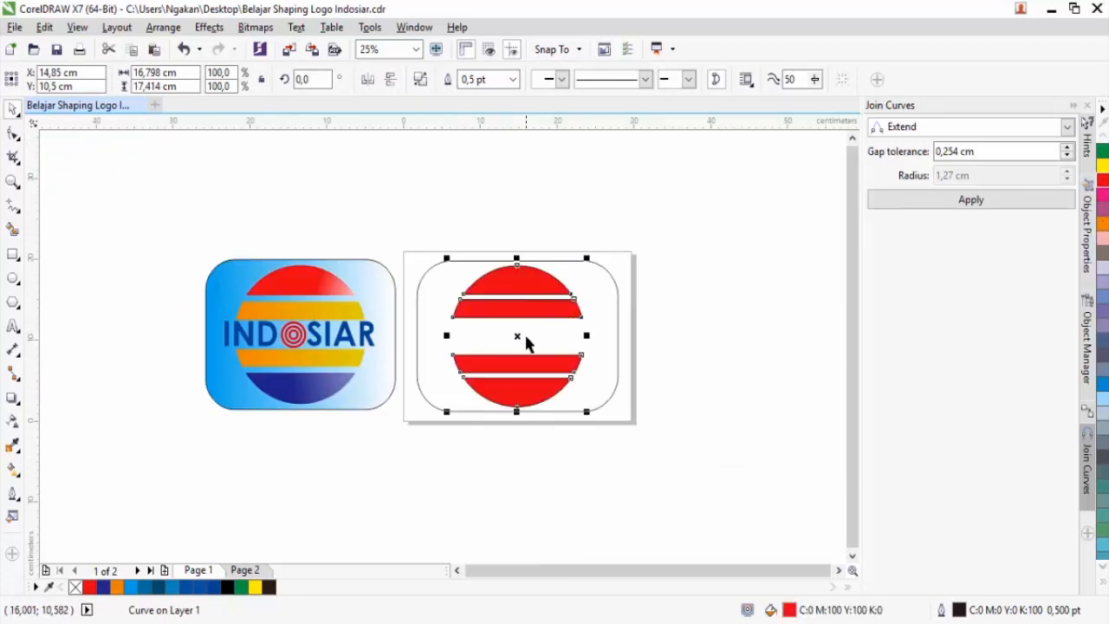
key(ctrl+z)
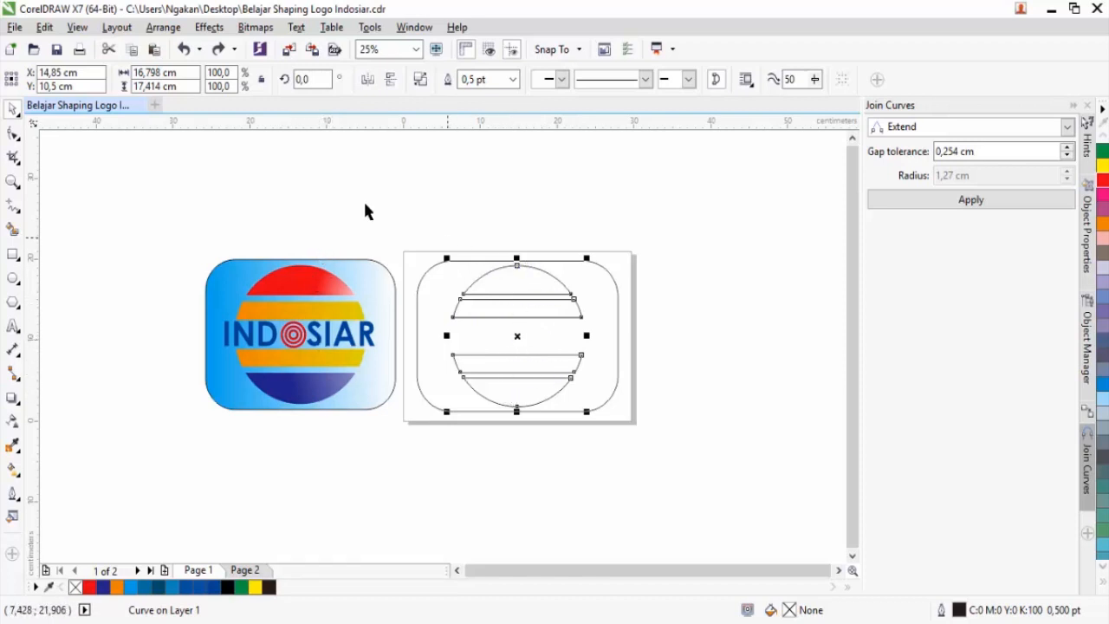
Break the trimmed circle's curve apart into separate segments.
click(165, 29)
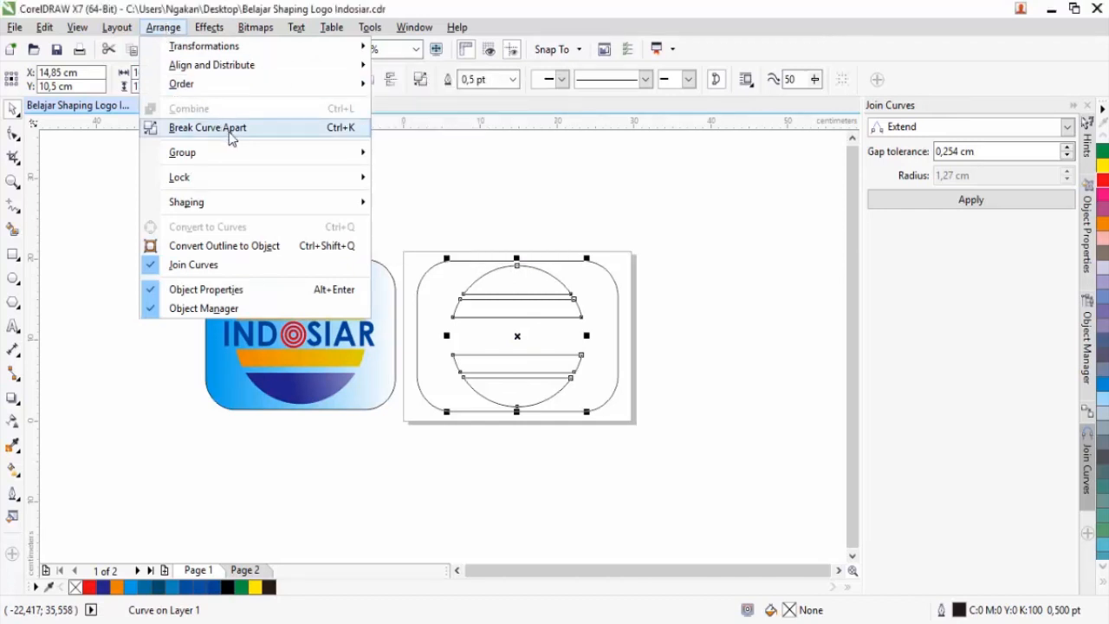
click(337, 129)
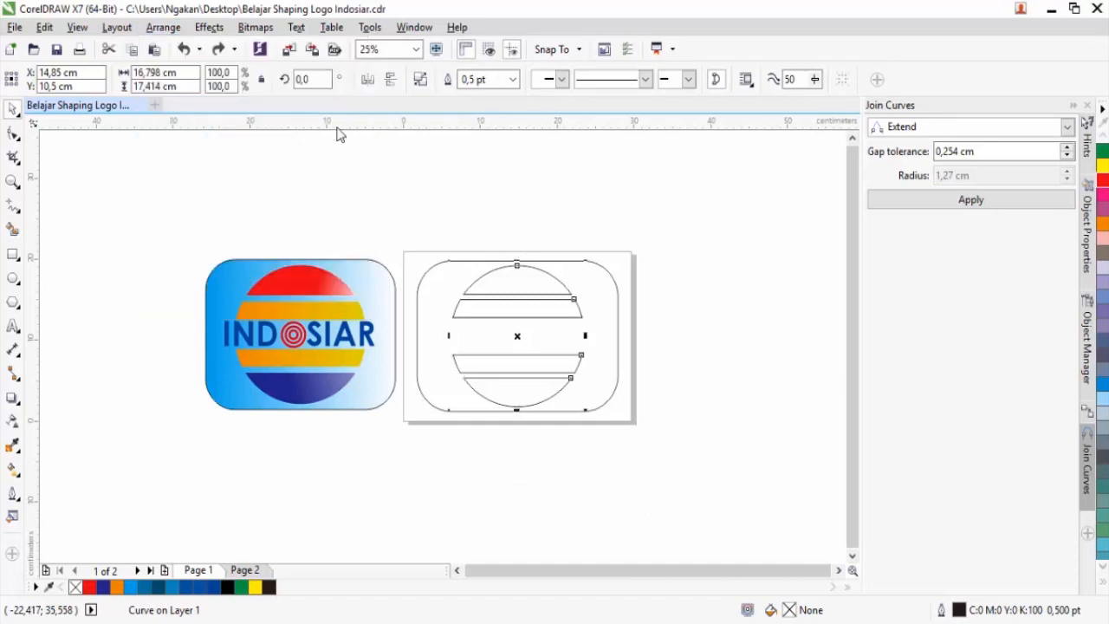
click(696, 327)
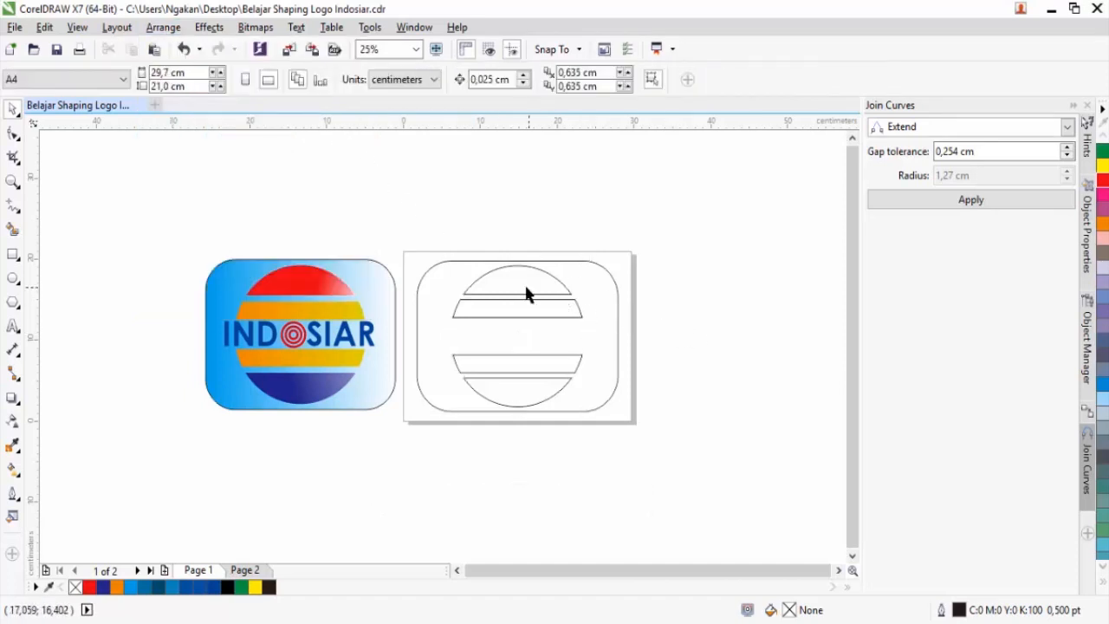
Fill the circle's uppermost segment with red and its lowest segment with dark blue (C:100 M:100 Y:0 K:0).
scroll(525, 289, up, 2)
click(513, 282)
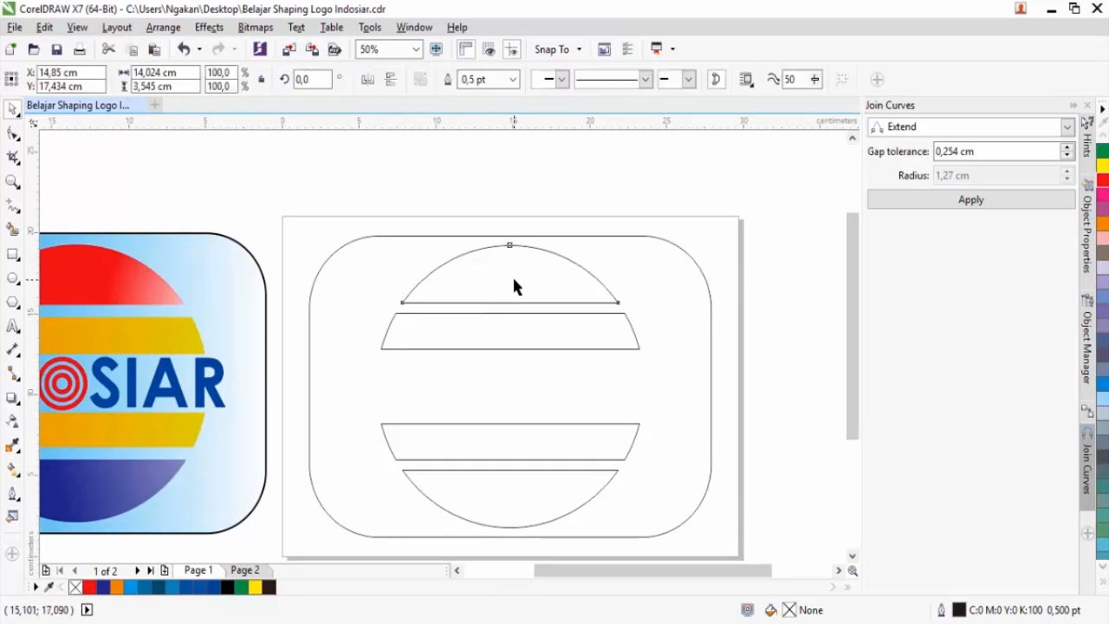
click(1102, 181)
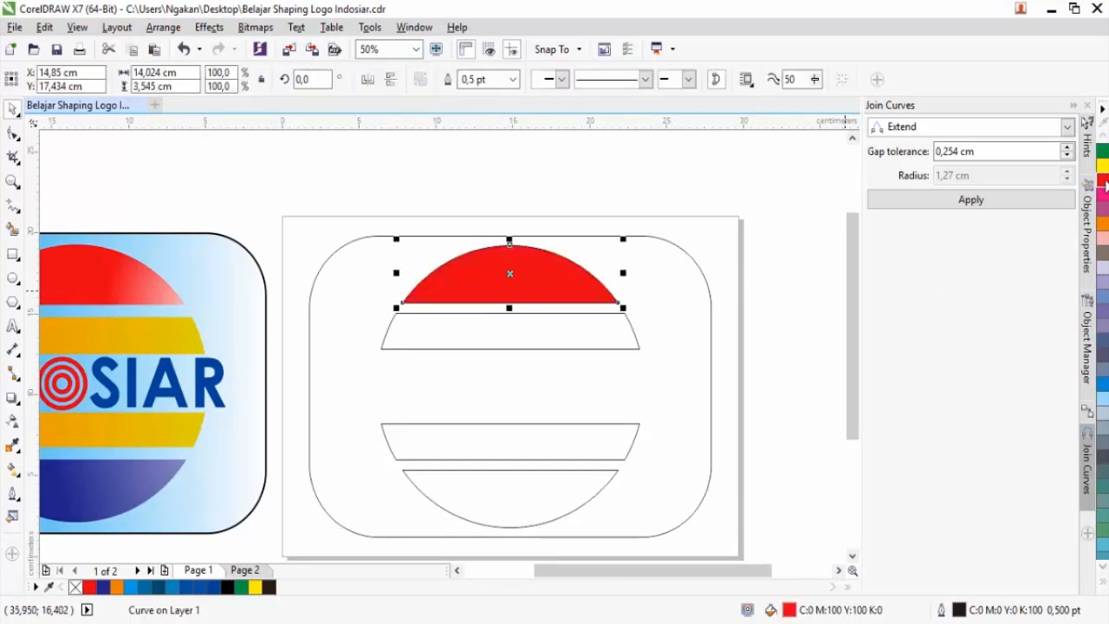
click(557, 484)
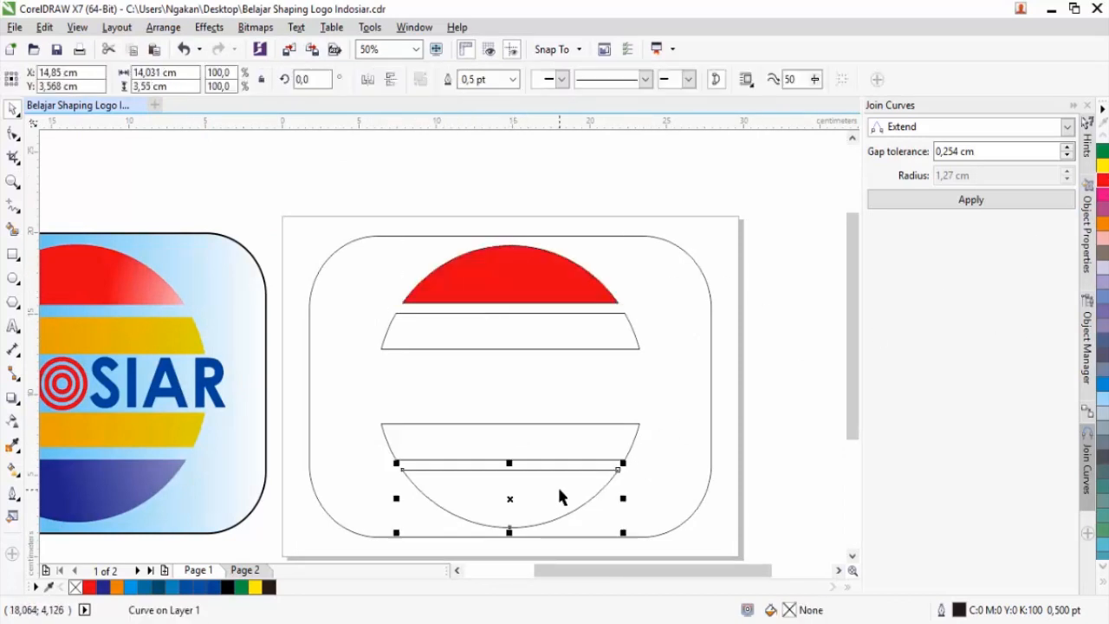
click(1103, 582)
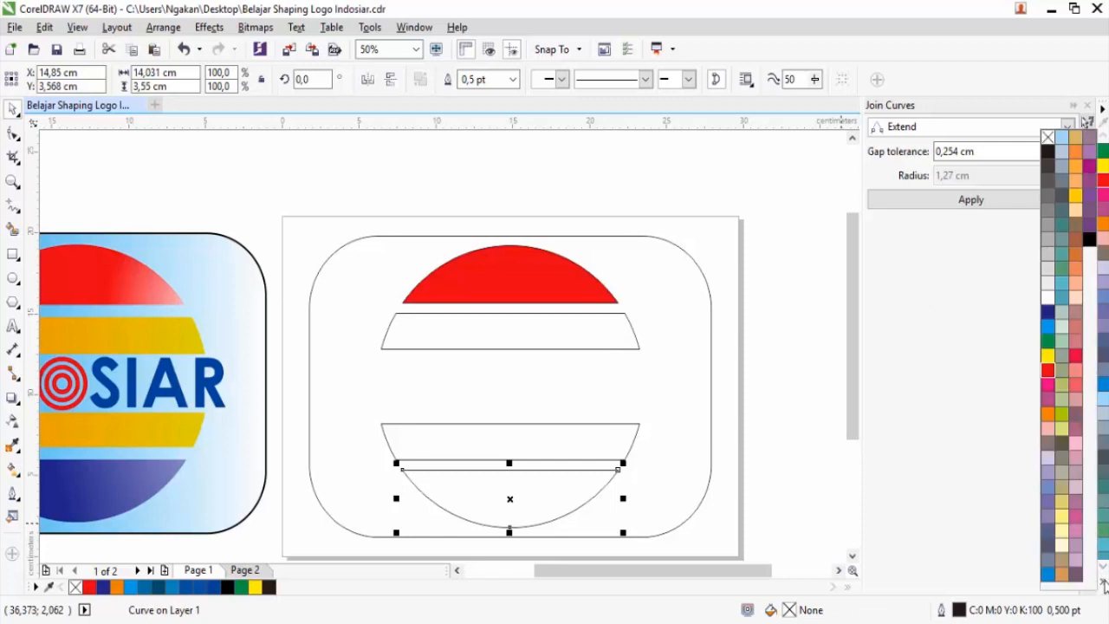
click(1048, 312)
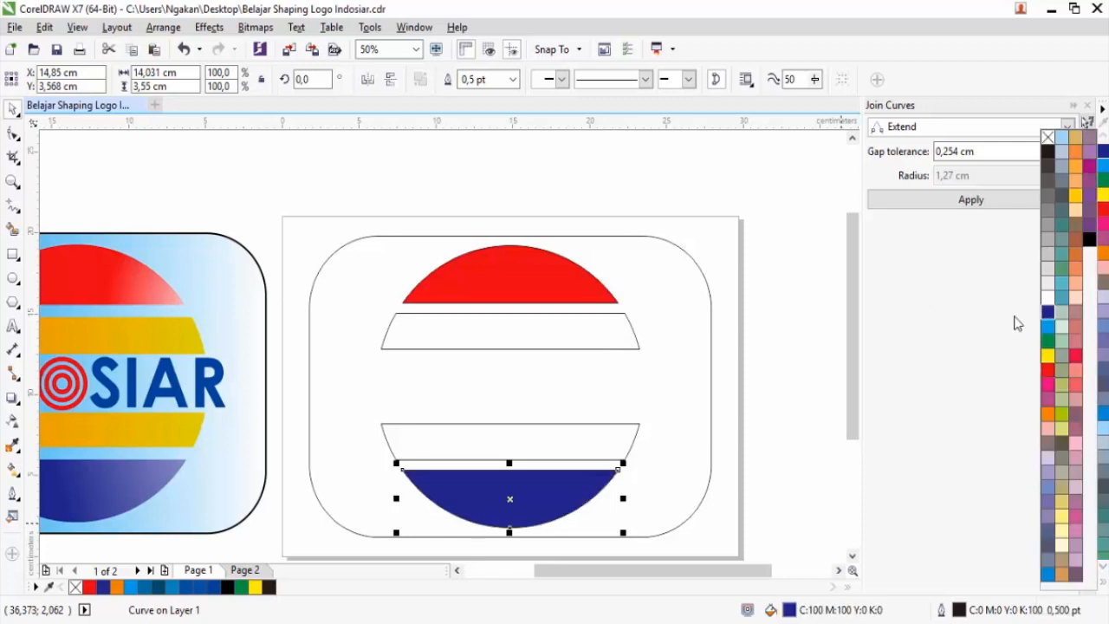
Fill the two middle bands of the circle with orange (C:0 M:60 Y:100 K:0).
click(549, 338)
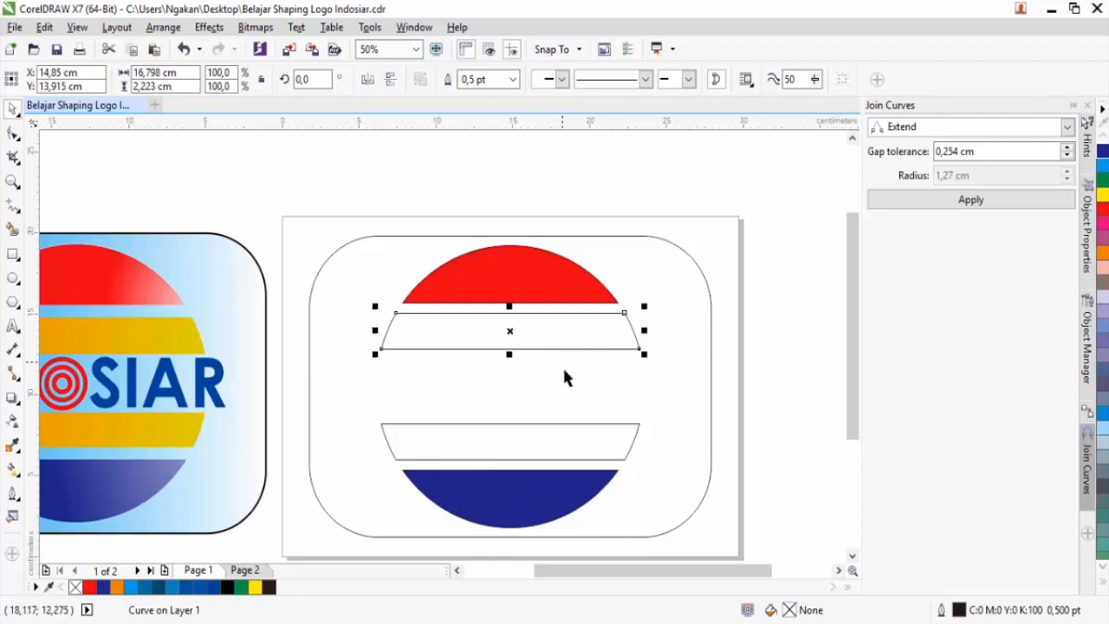
shift+click(557, 446)
click(1103, 252)
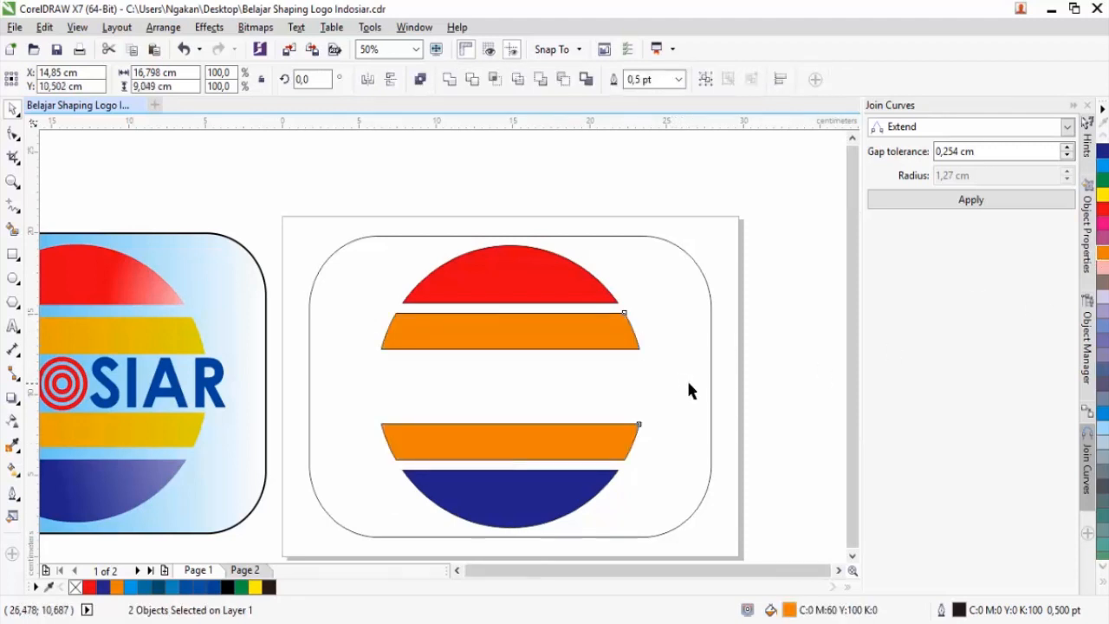
Fill the rounded rectangle behind the segments with bright blue.
scroll(686, 377, down, 2)
click(697, 401)
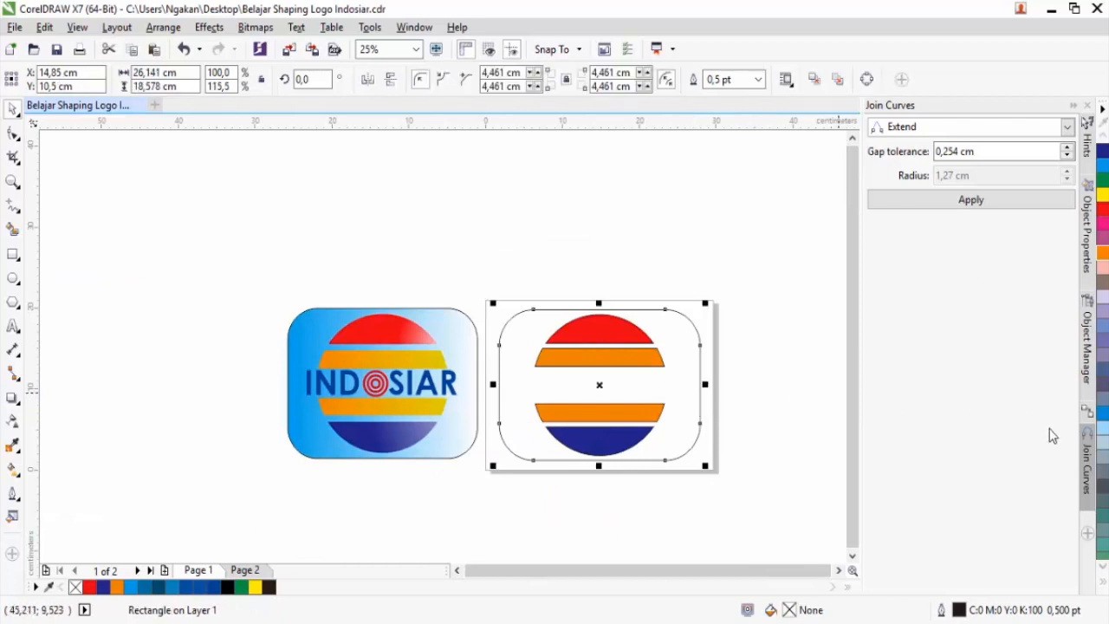
click(1103, 164)
click(748, 373)
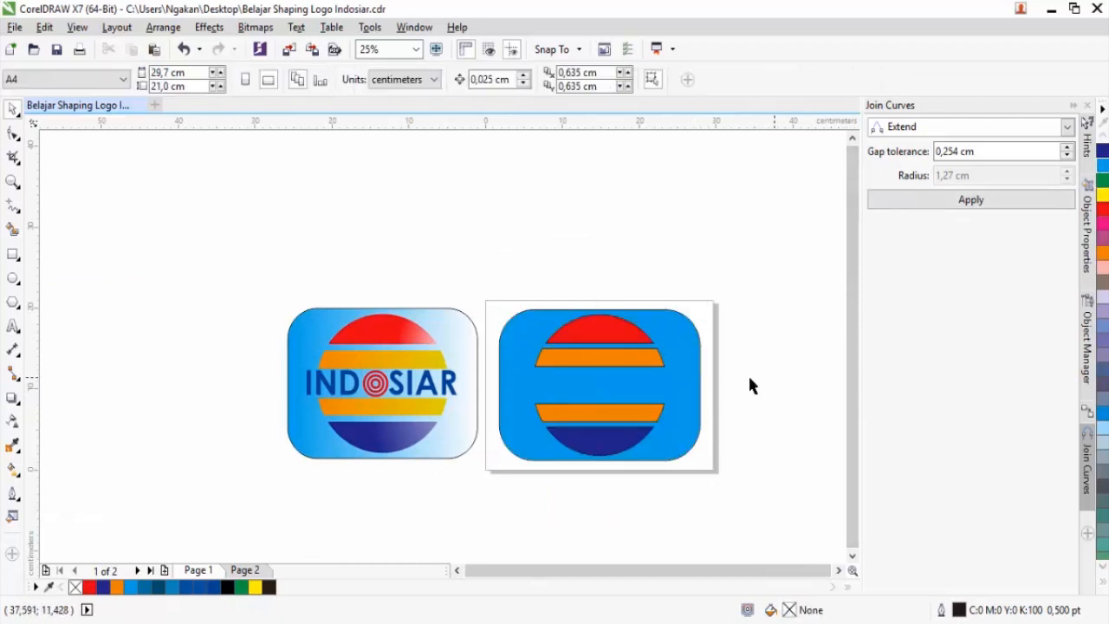
Add the artistic text "INDOSIAR" in the gap between the two orange bands.
scroll(663, 403, up, 1)
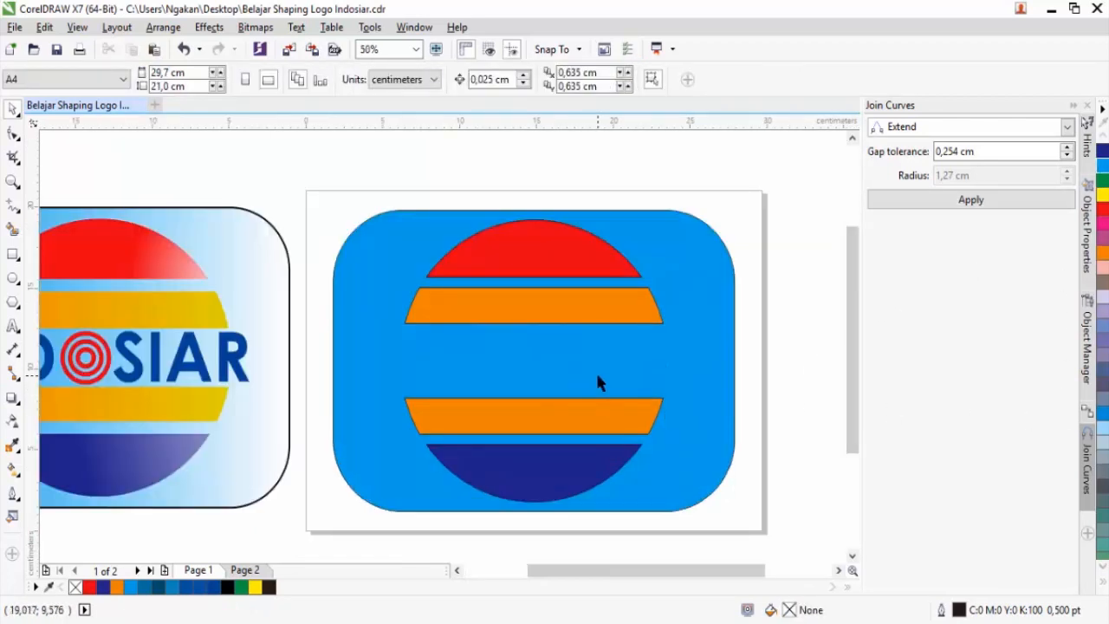
scroll(596, 381, down, 1)
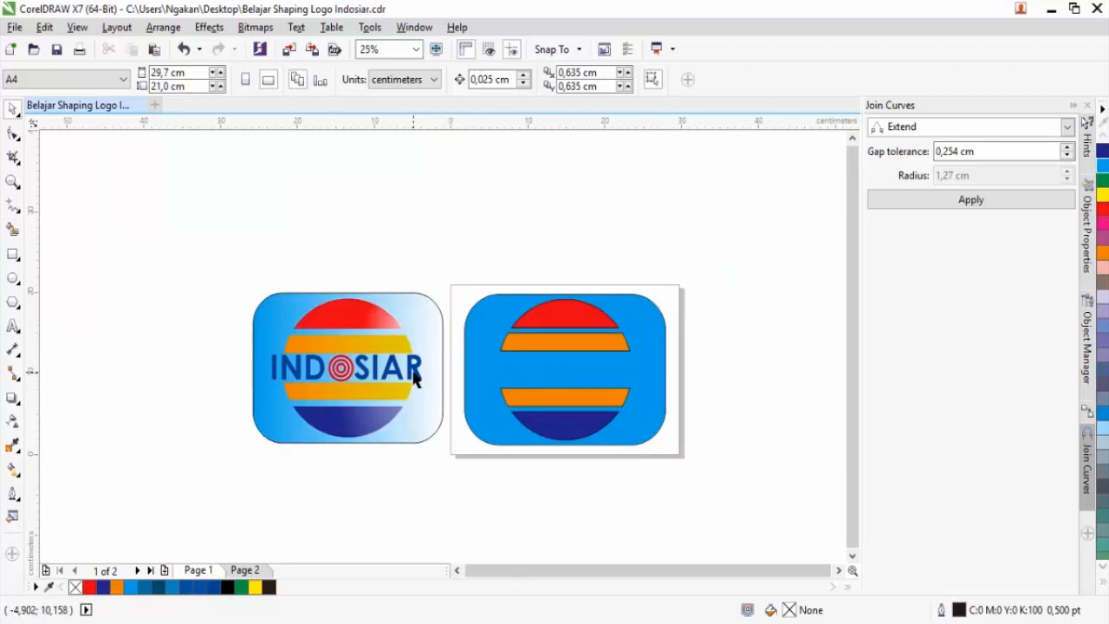
scroll(414, 372, up, 1)
drag(546, 572, 564, 574)
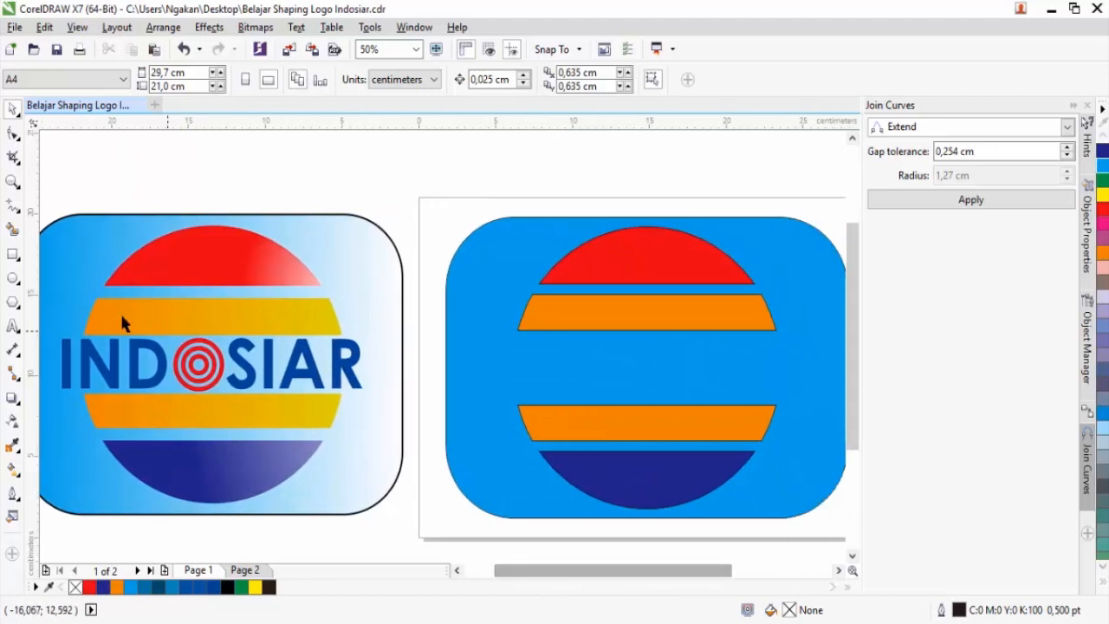
click(13, 327)
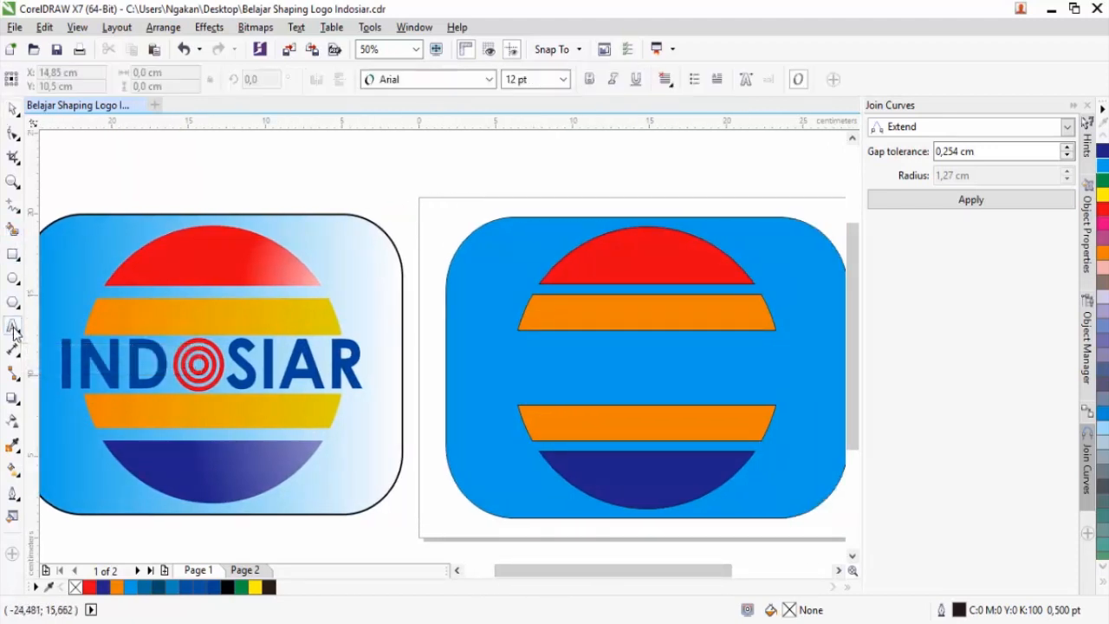
click(524, 373)
text(INDOSIAR)
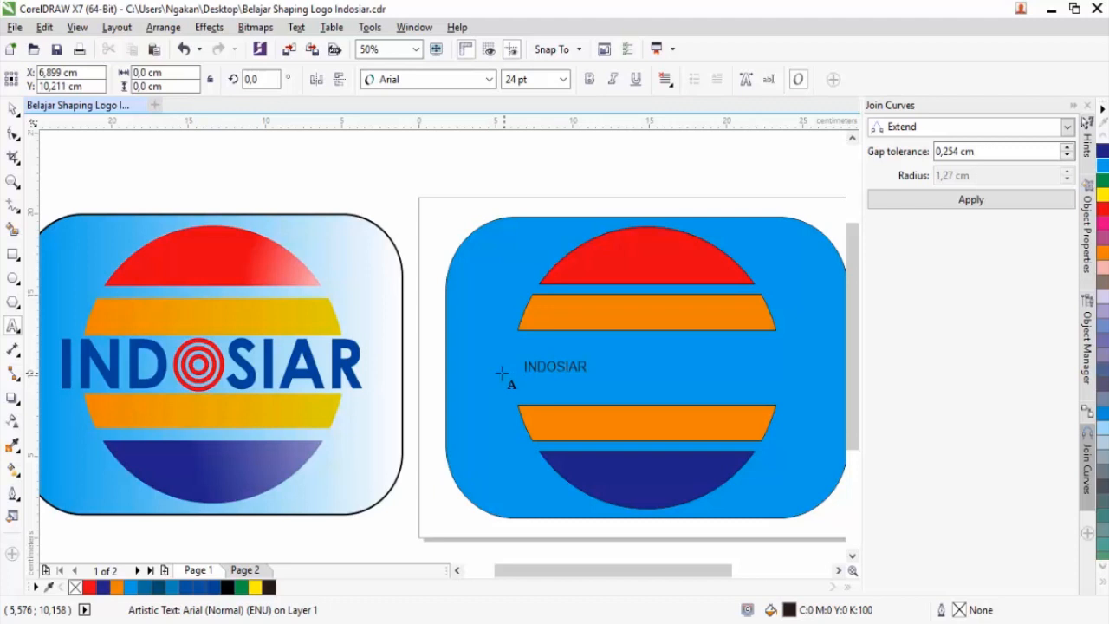
key(Escape)
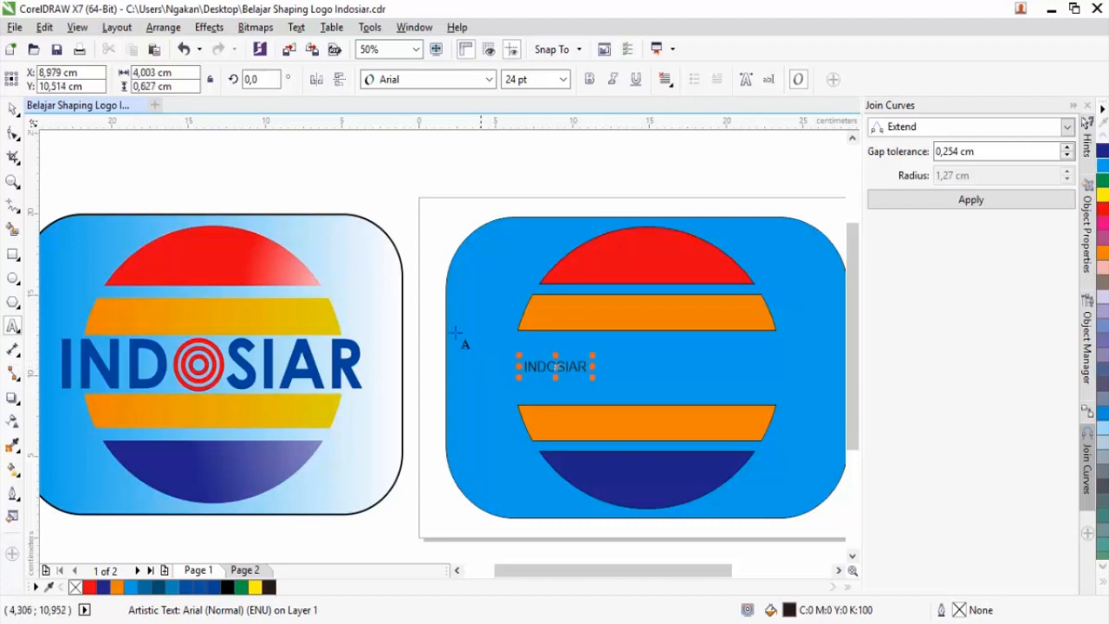
Scale the INDOSIAR text to about 20.5 cm wide and centre it on the page.
click(13, 111)
drag(593, 353, 725, 313)
key(p)
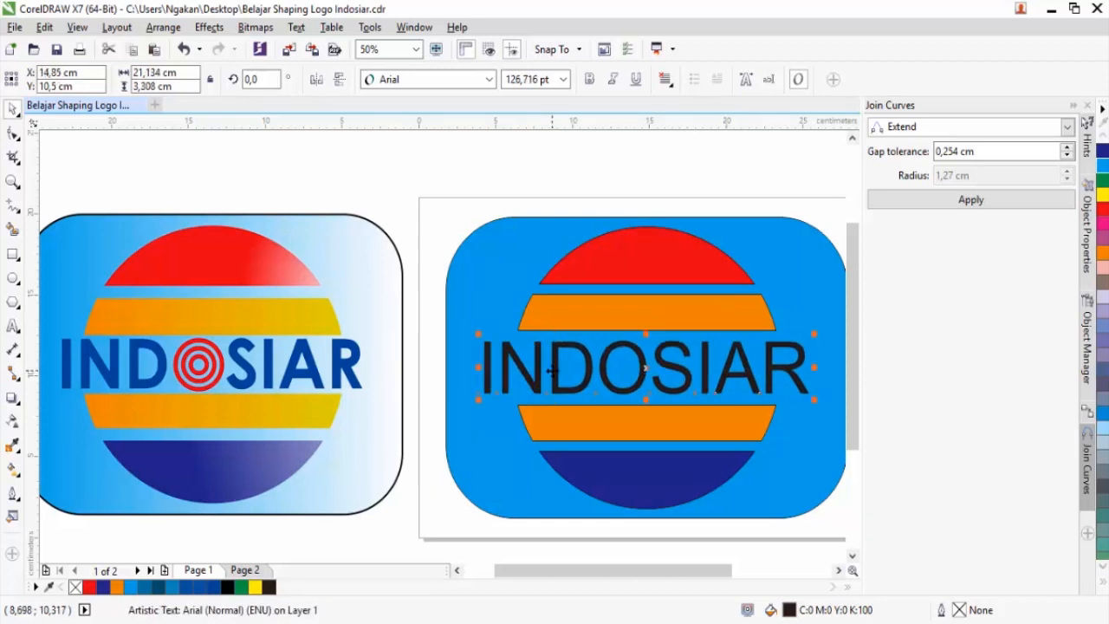
scroll(549, 364, down, 2)
scroll(658, 365, up, 2)
drag(664, 328, 656, 330)
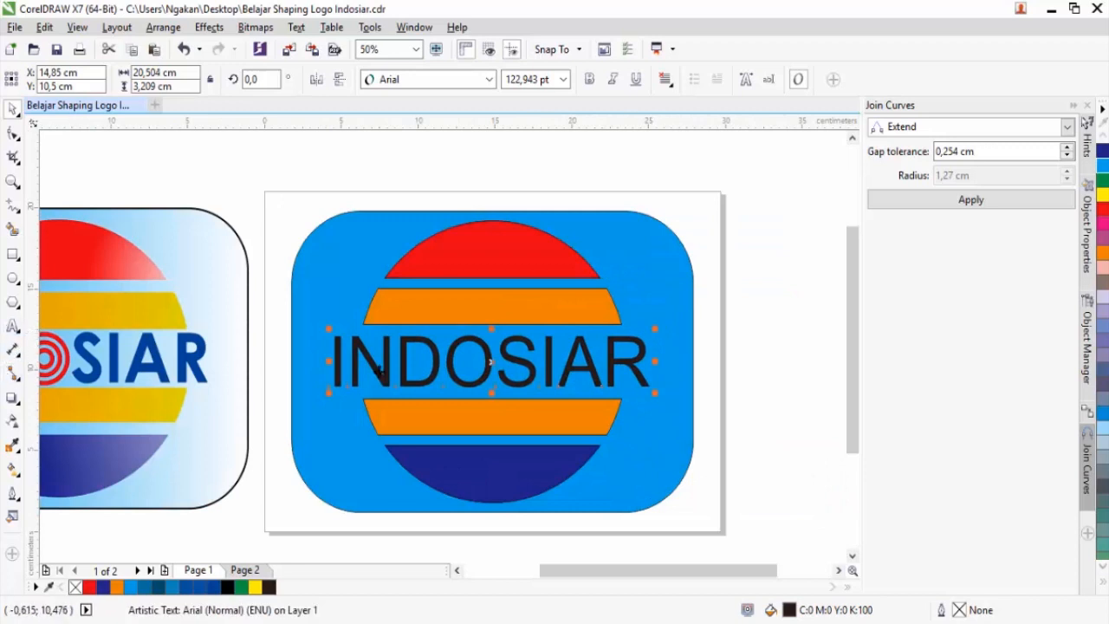
Replace the letter O in the INDOSIAR text with spaces, leaving a gap between IND and SIAR.
click(502, 353)
double_click(492, 360)
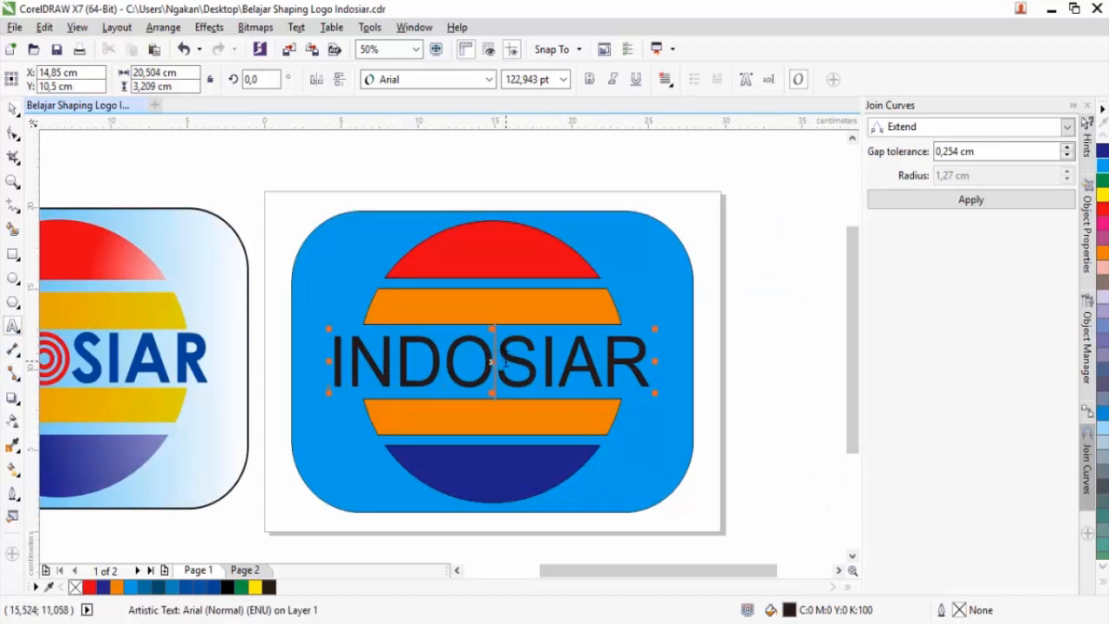
key(BackSpace)
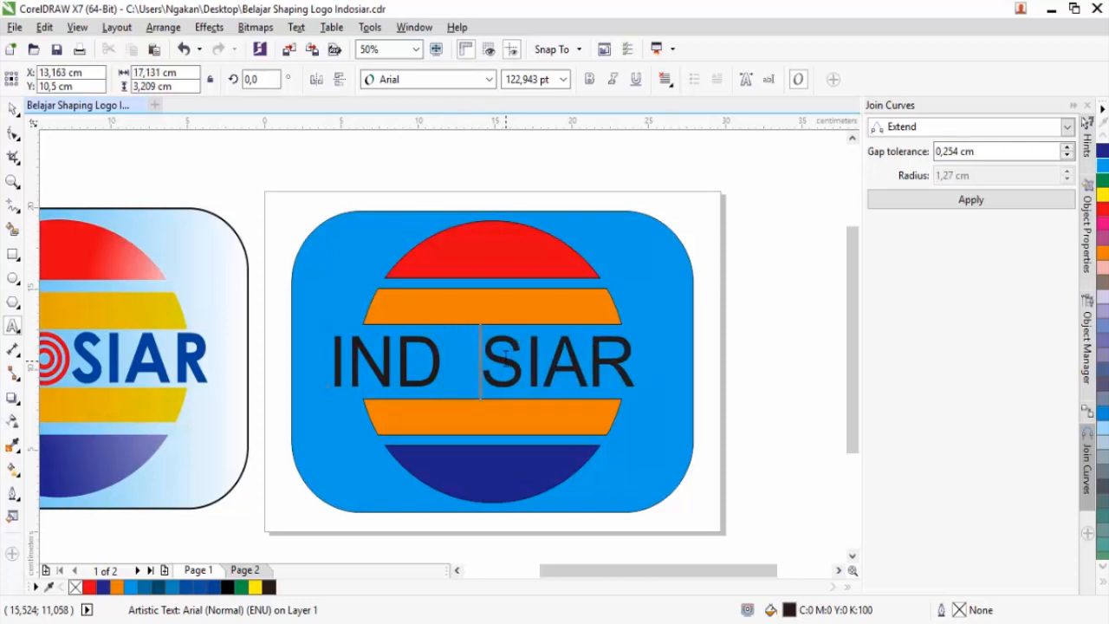
key(Escape)
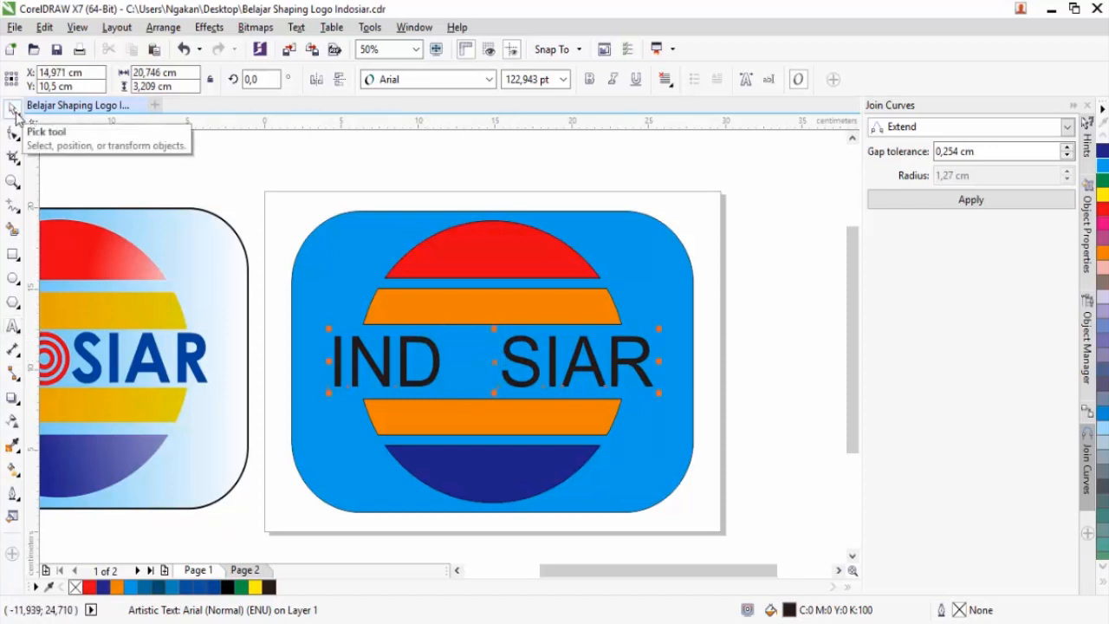
Draw a circle about 3.65 cm in diameter in the gap between IND and SIAR.
scroll(234, 364, down, 2)
scroll(217, 363, up, 2)
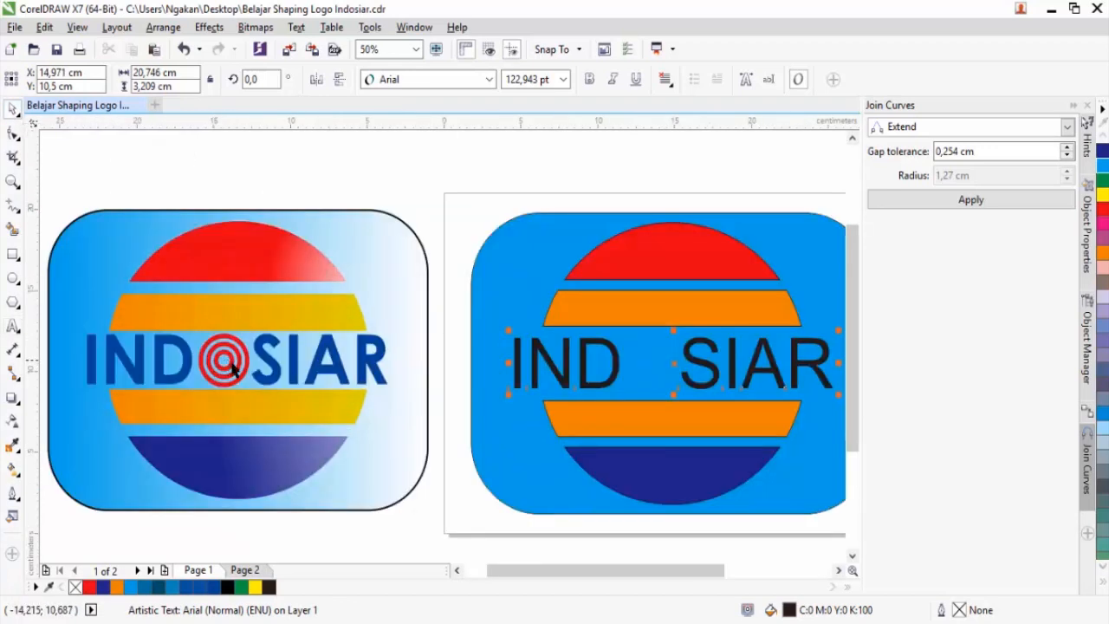
click(13, 279)
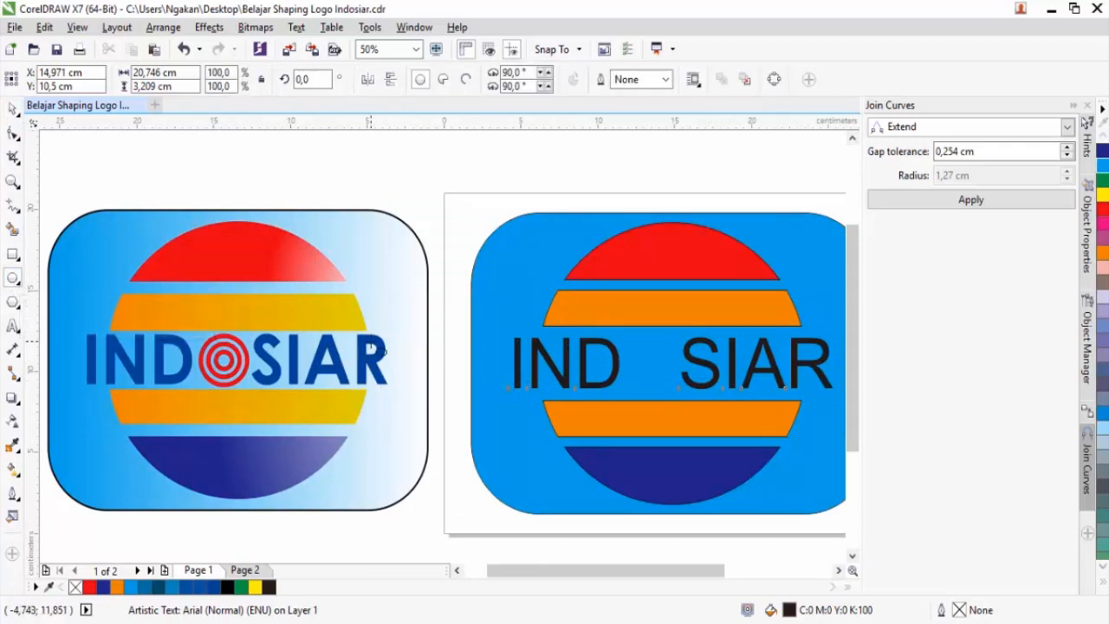
scroll(374, 347, down, 1)
scroll(520, 366, up, 1)
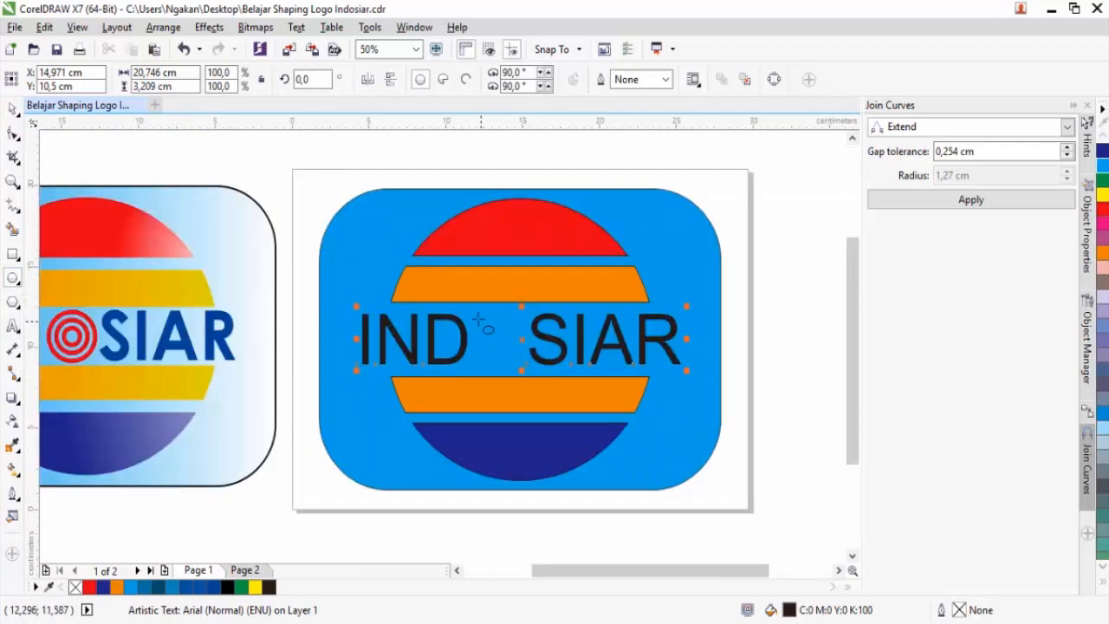
drag(475, 320, 509, 339)
key(space)
scroll(520, 364, up, 1)
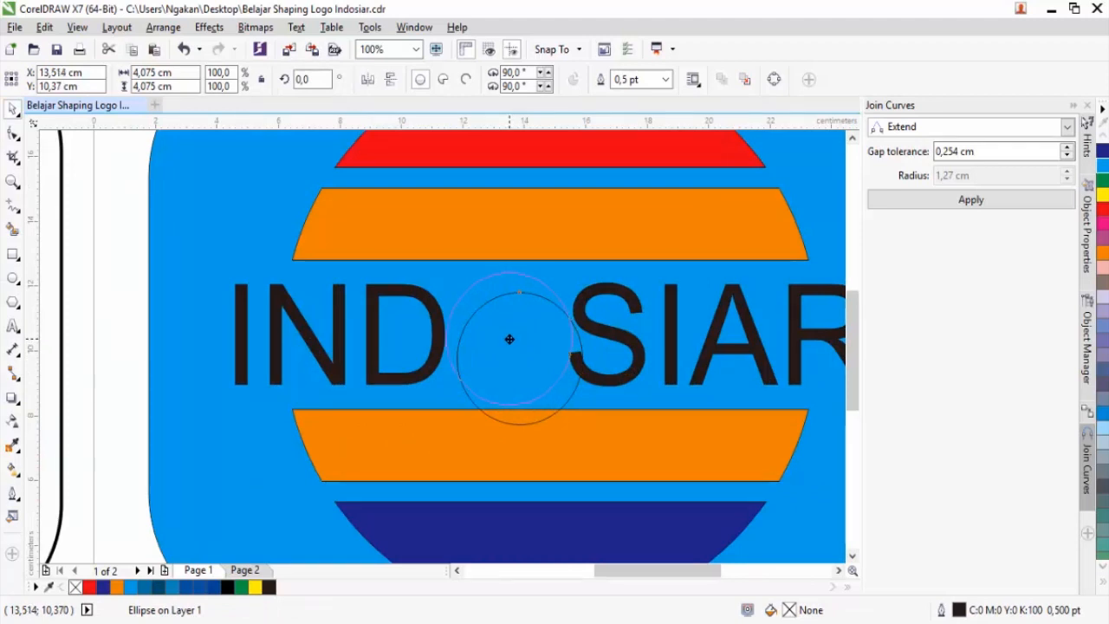
drag(577, 269, 571, 272)
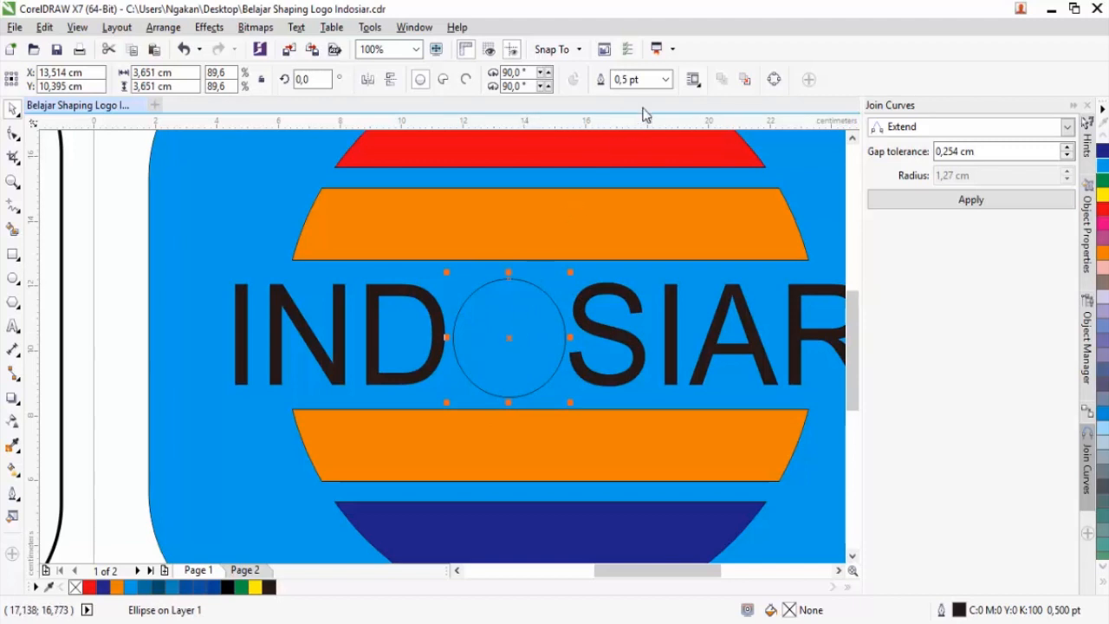
Give the circle an 8 pt outline and scale it into three concentric rings about 3.44, 2.35 and 1.38 cm wide.
click(666, 80)
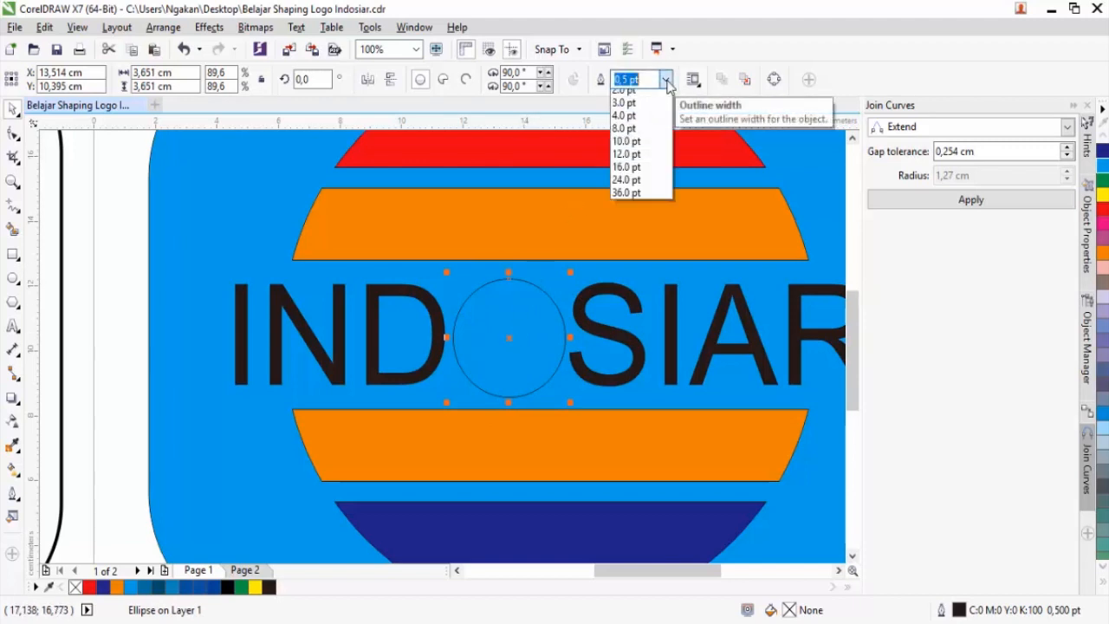
click(626, 199)
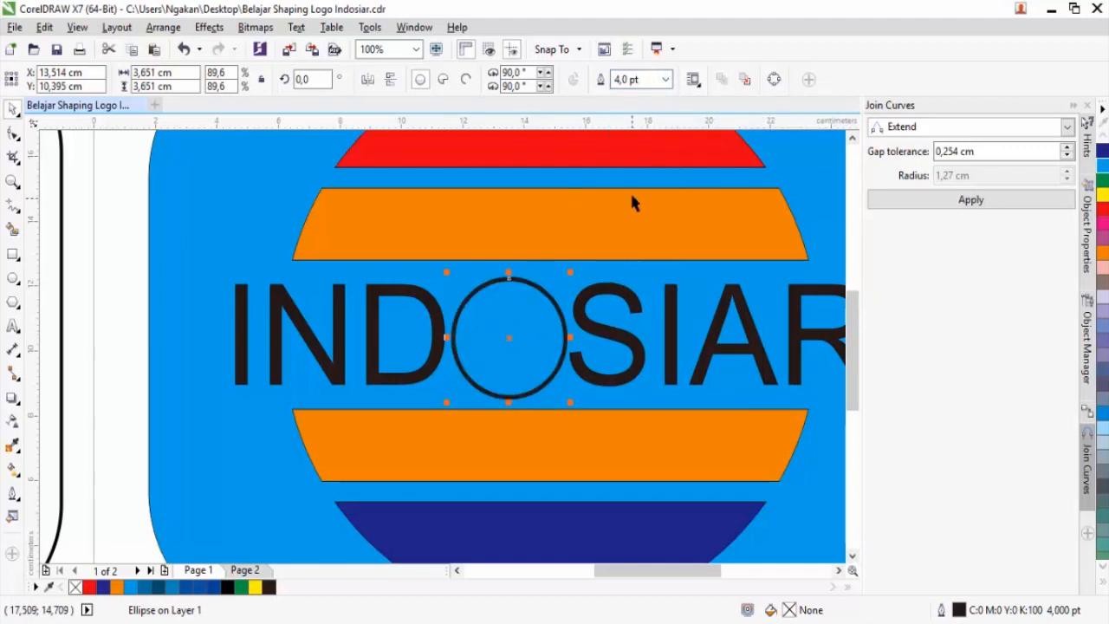
click(665, 79)
click(633, 208)
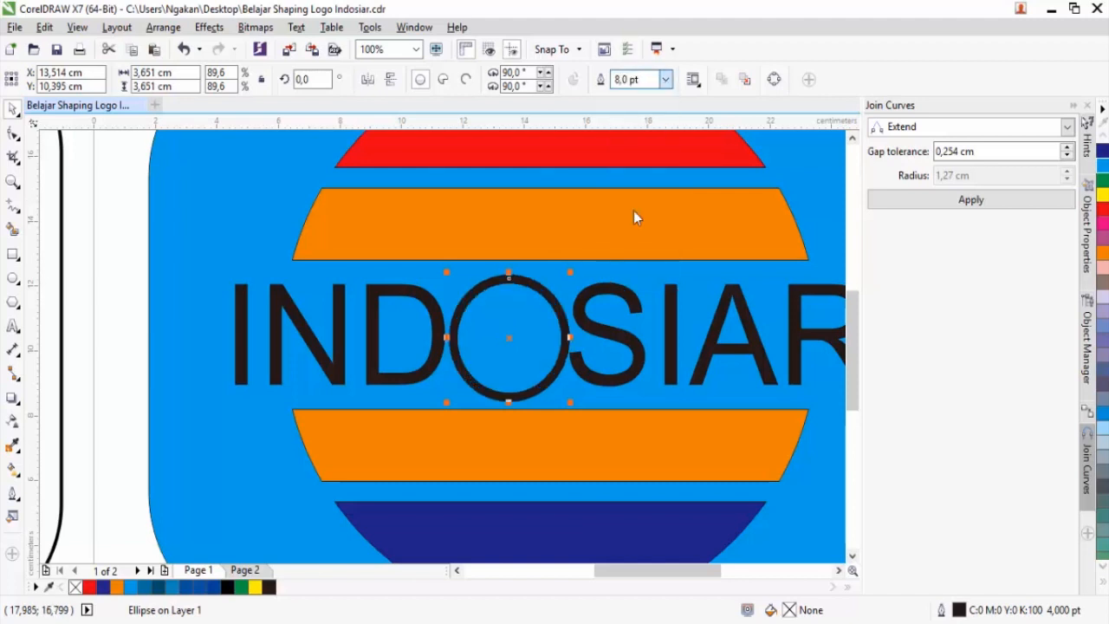
drag(570, 272, 537, 309)
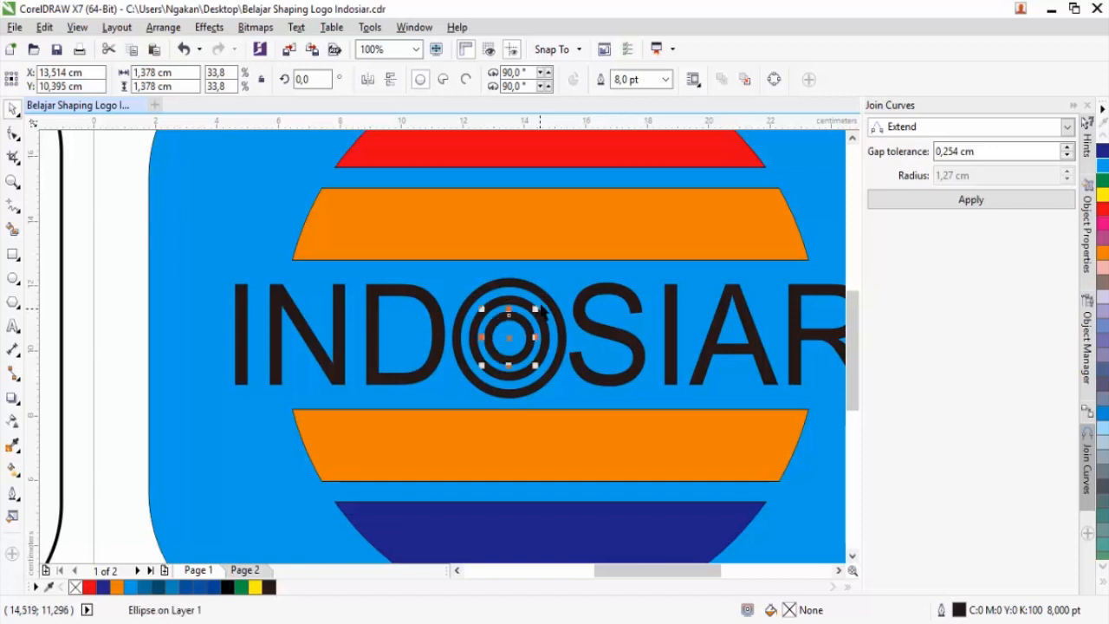
Colour the outlines of all three concentric rings red.
click(545, 299)
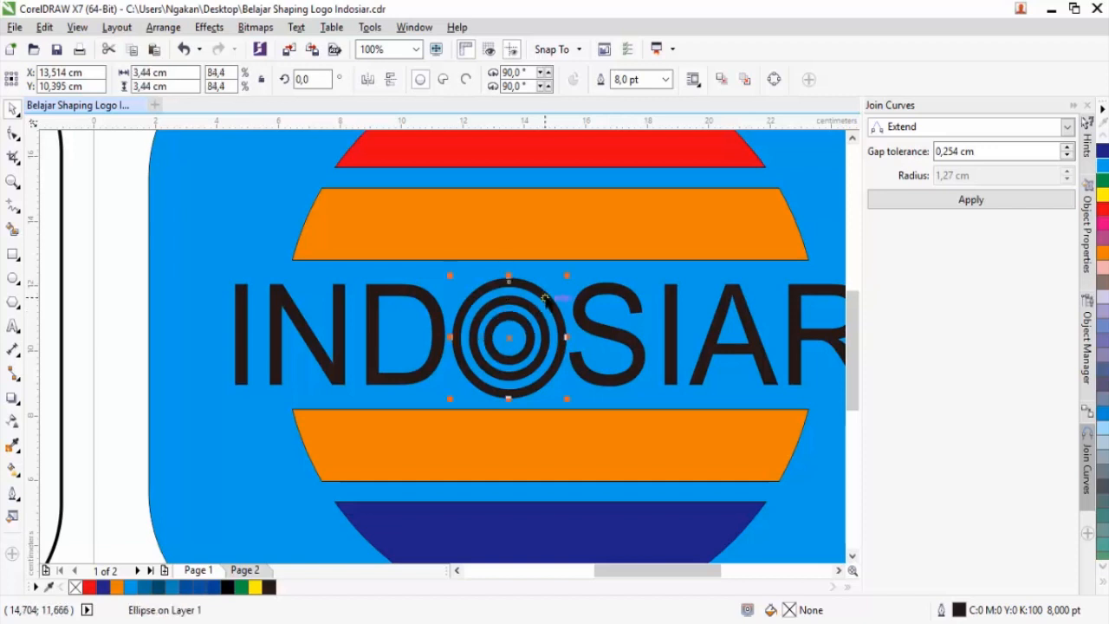
right_click(1102, 211)
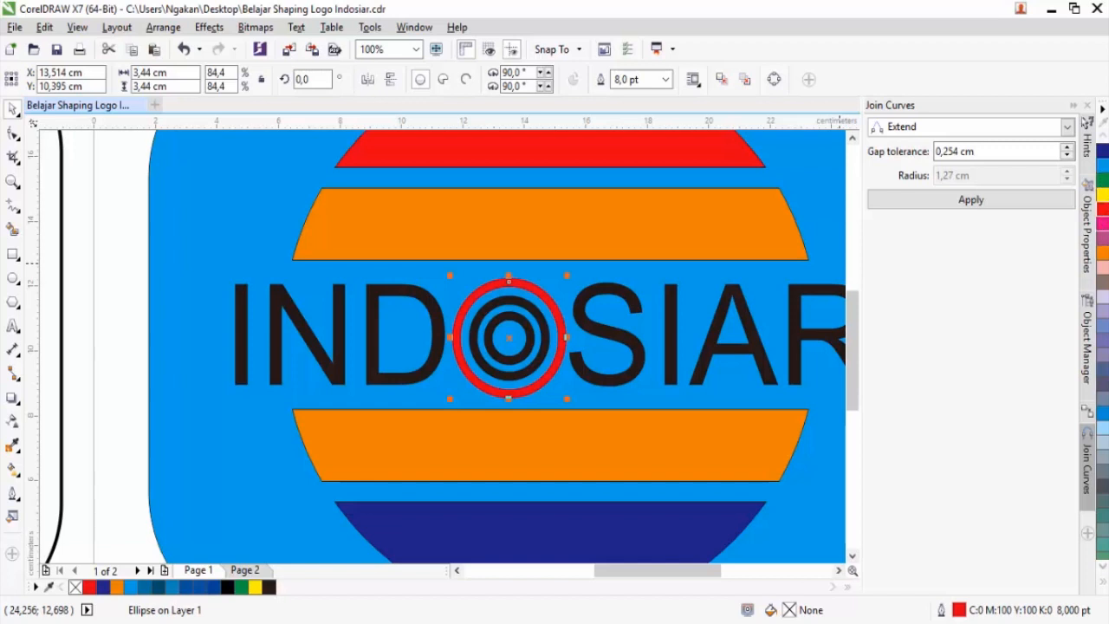
click(526, 312)
right_click(1102, 211)
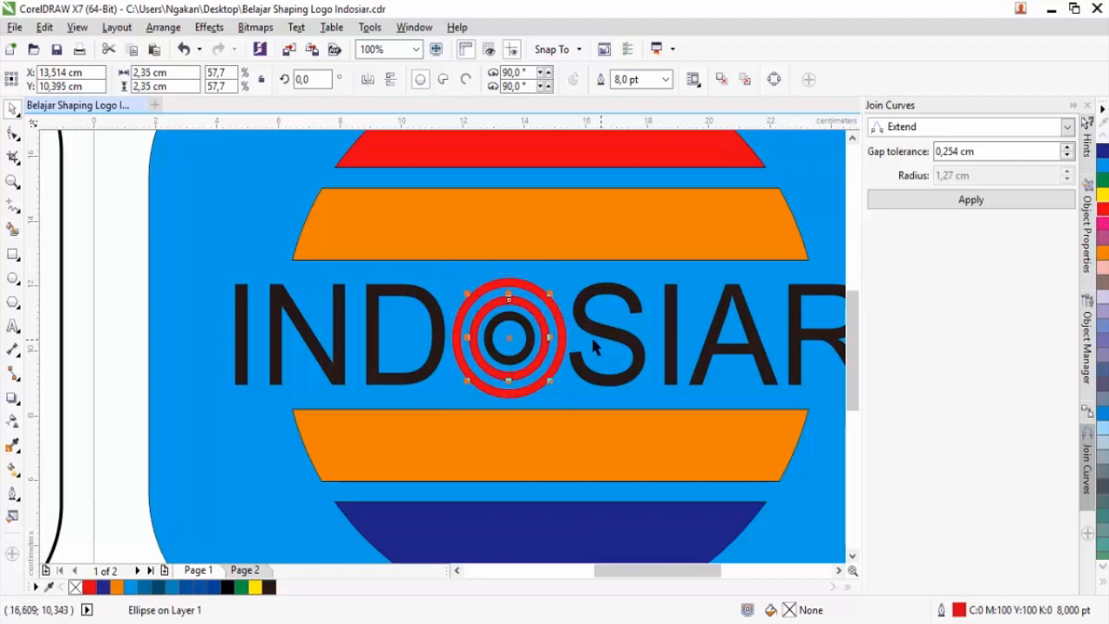
key(Tab)
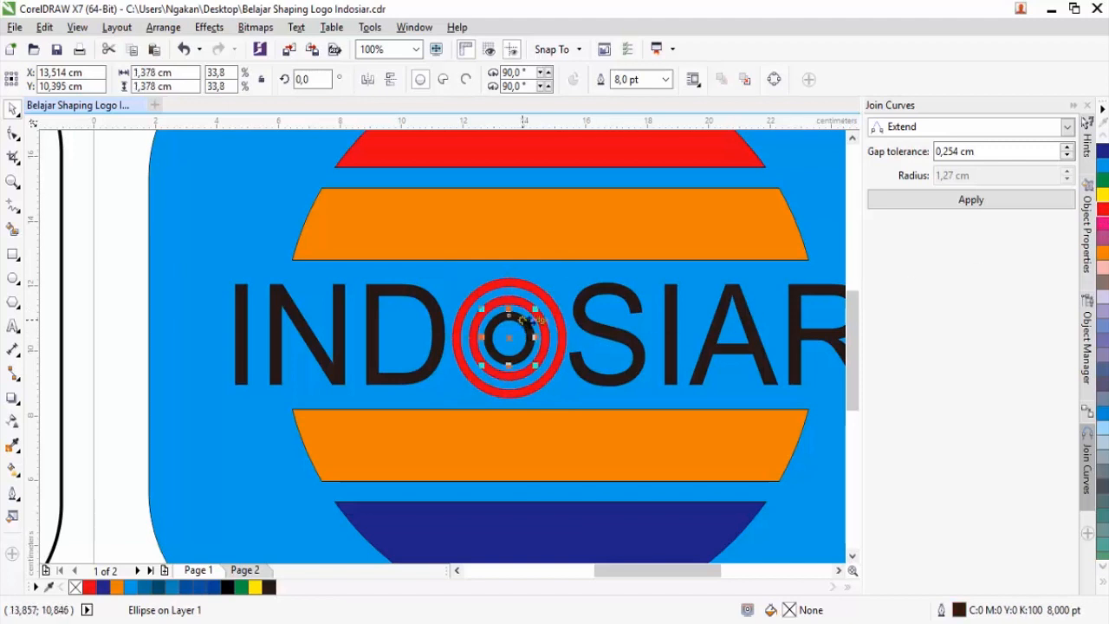
right_click(1101, 211)
Scale the lettering and the three rings together to about 19.2 cm wide.
scroll(448, 320, down, 1)
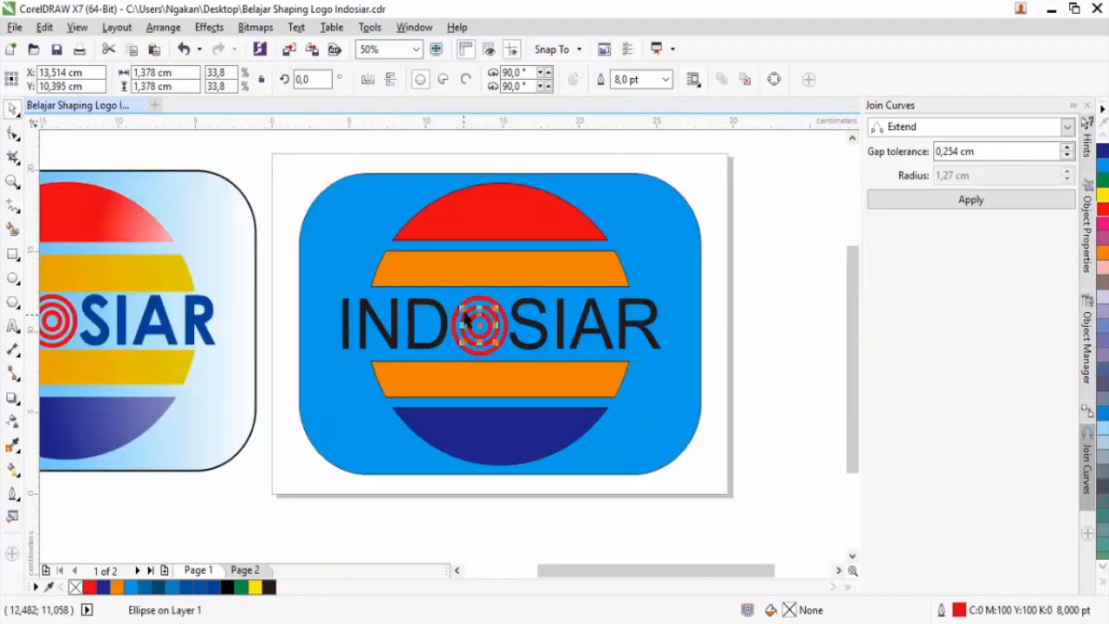
drag(766, 391, 303, 273)
scroll(486, 331, up, 1)
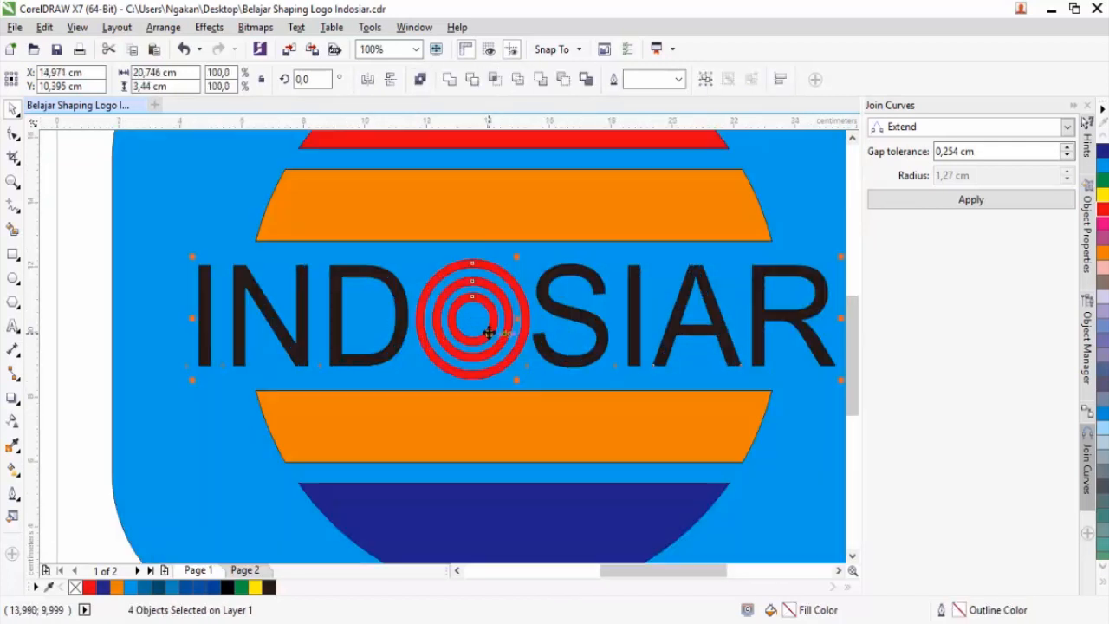
drag(840, 258, 828, 260)
scroll(429, 302, down, 1)
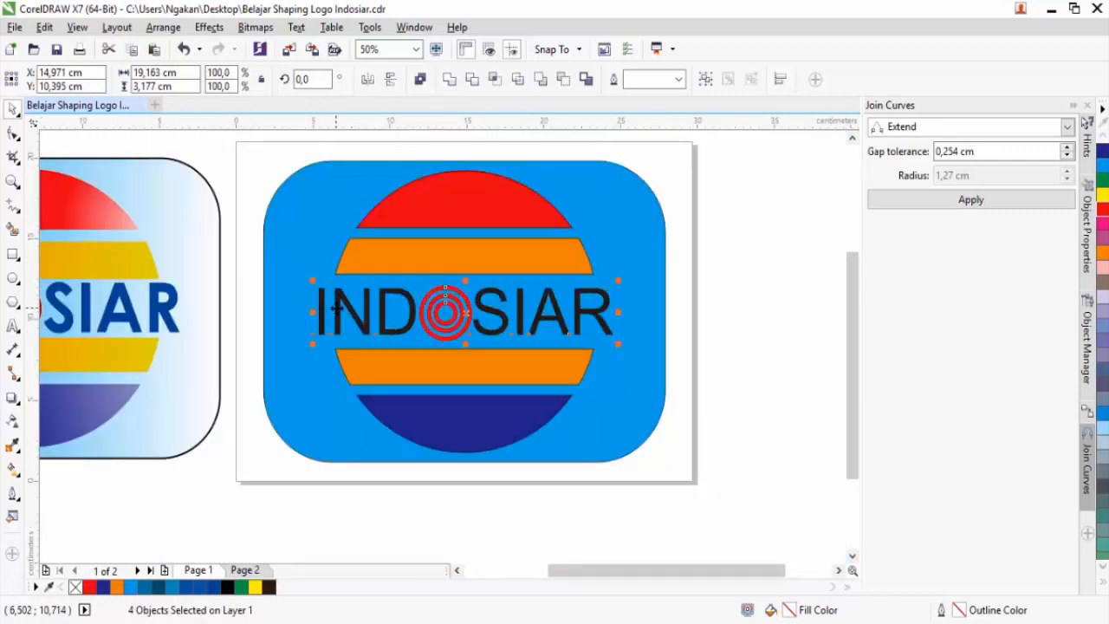
Set the lettering's font to Century Gothic bold and nudge it slightly to the right around the rings.
click(334, 290)
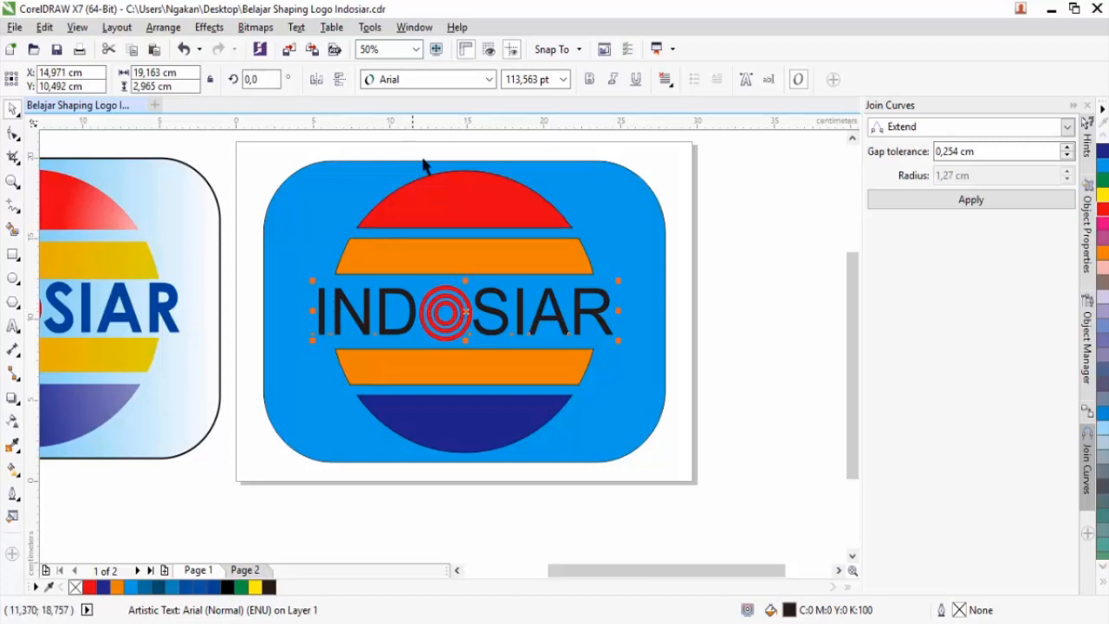
click(488, 79)
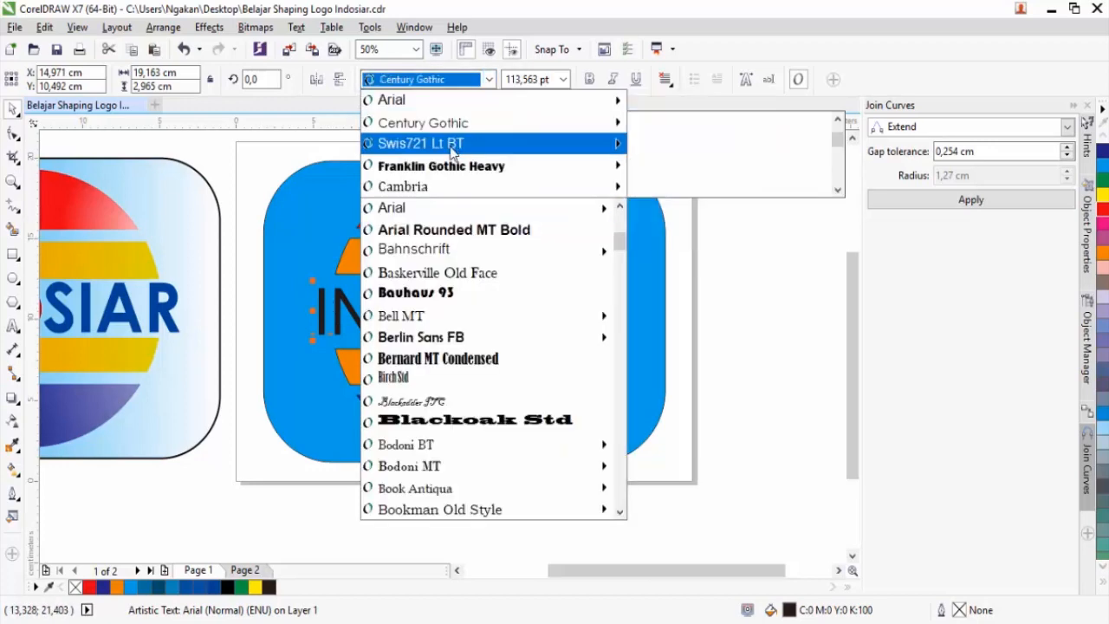
click(446, 122)
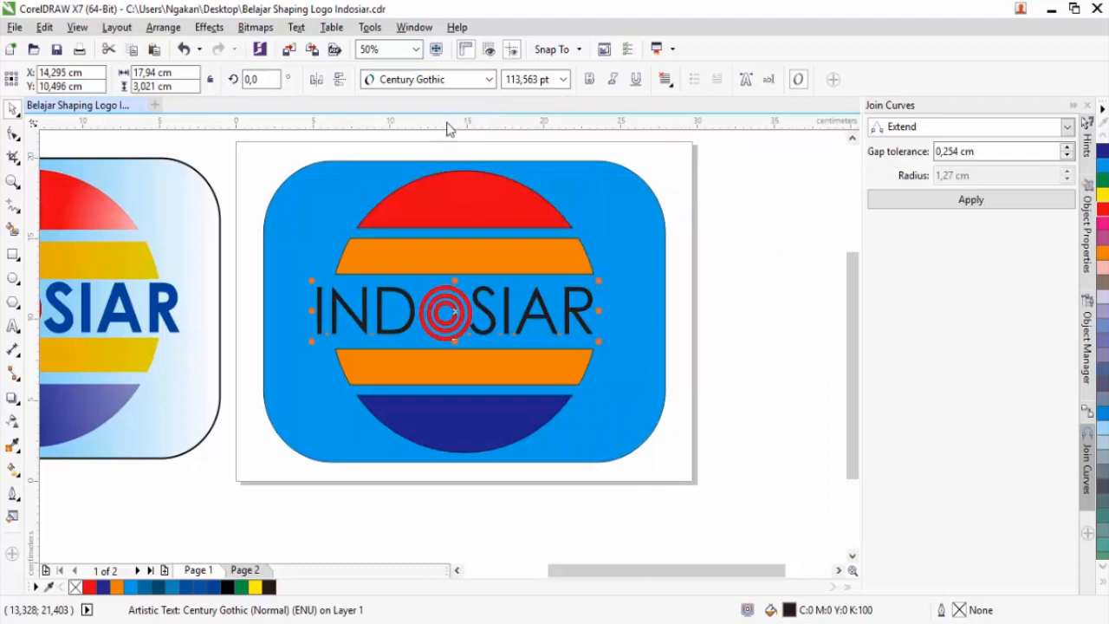
click(589, 80)
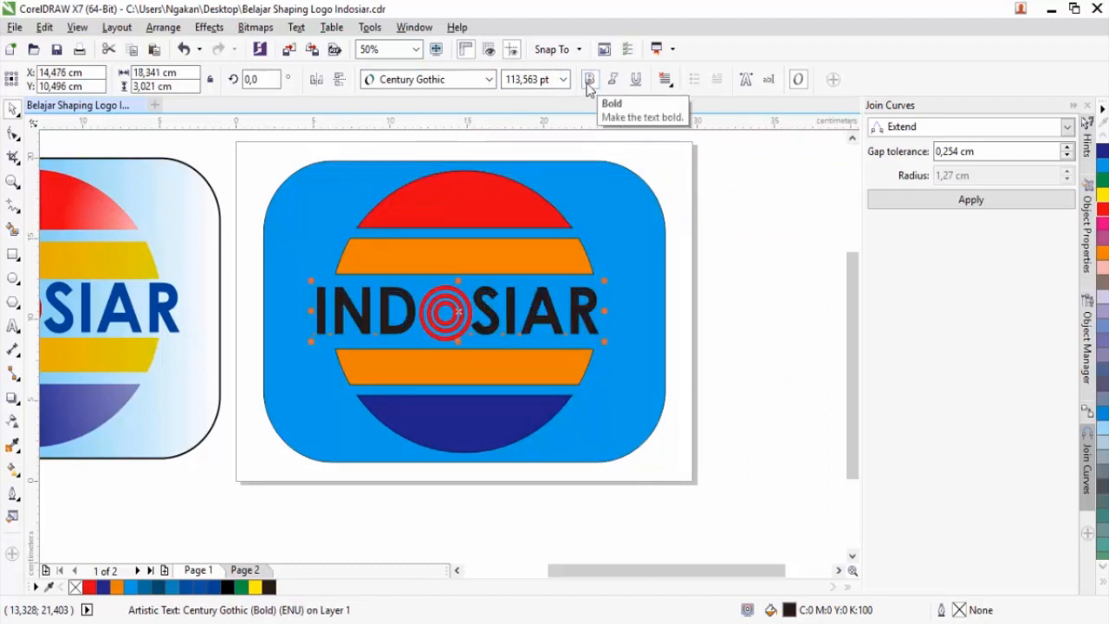
key(ctrl+Right)
key(ctrl+Right)
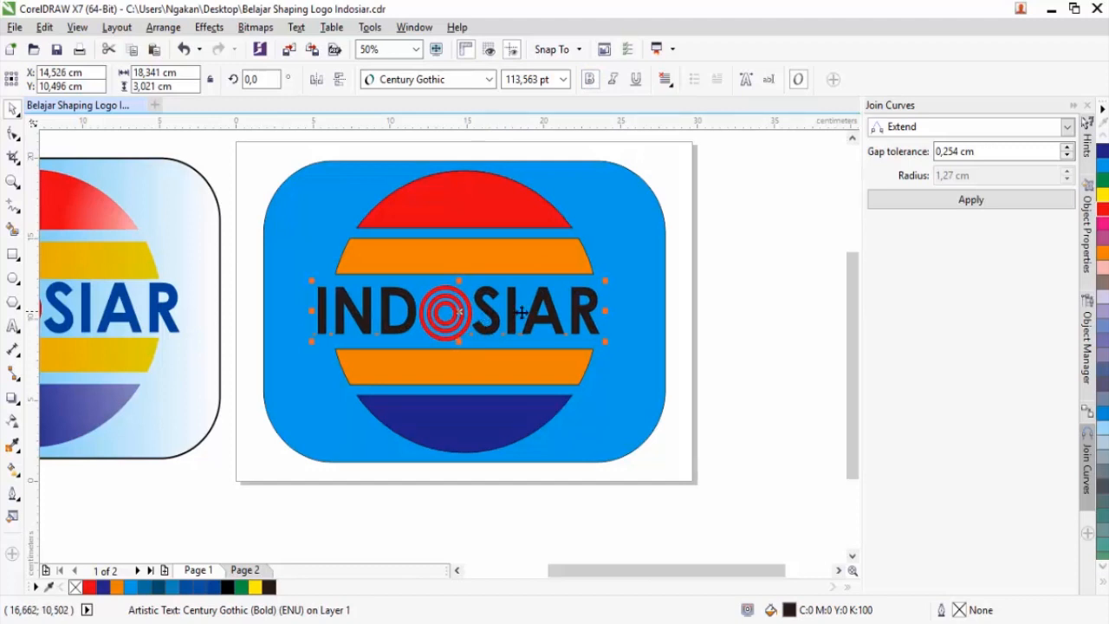
Scale the lettering and rings together to about 19.7 cm wide and centre them on the page as a group.
drag(736, 372, 294, 255)
drag(607, 281, 616, 274)
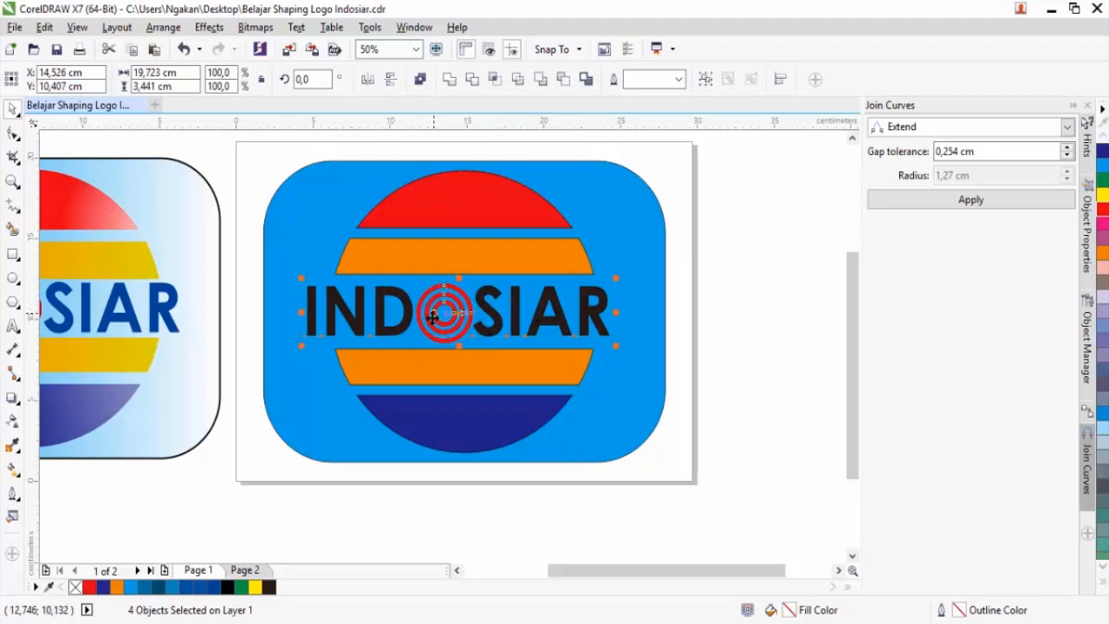
key(ctrl+g)
drag(432, 316, 451, 310)
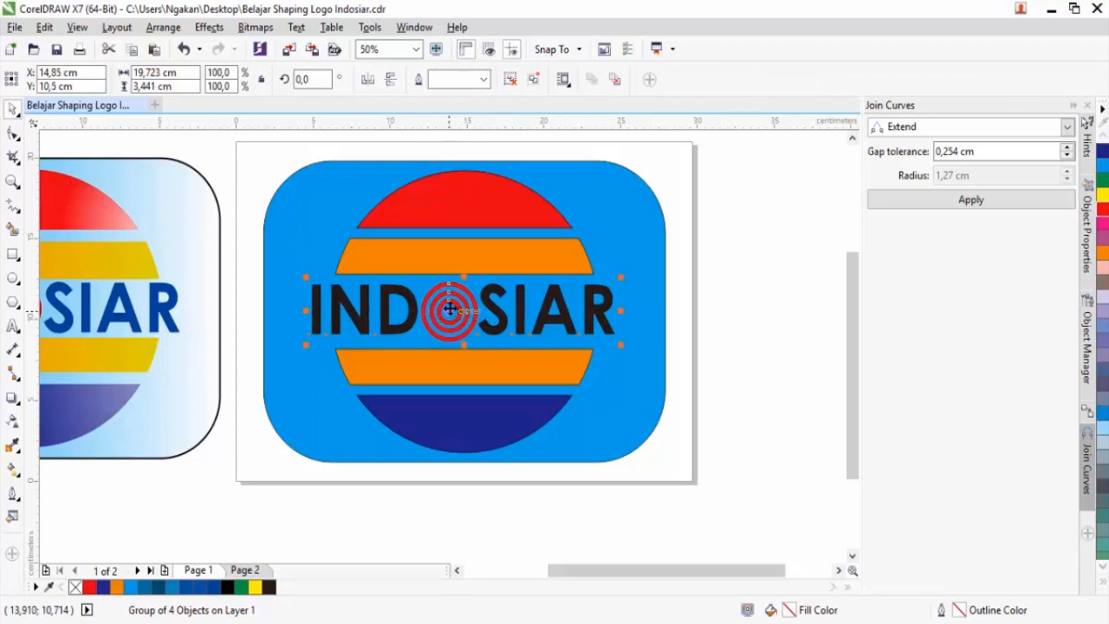
Apply a linear red-to-white fountain fill to the top red segment, running from its lower-right corner toward the upper left.
scroll(461, 312, down, 1)
scroll(465, 314, up, 1)
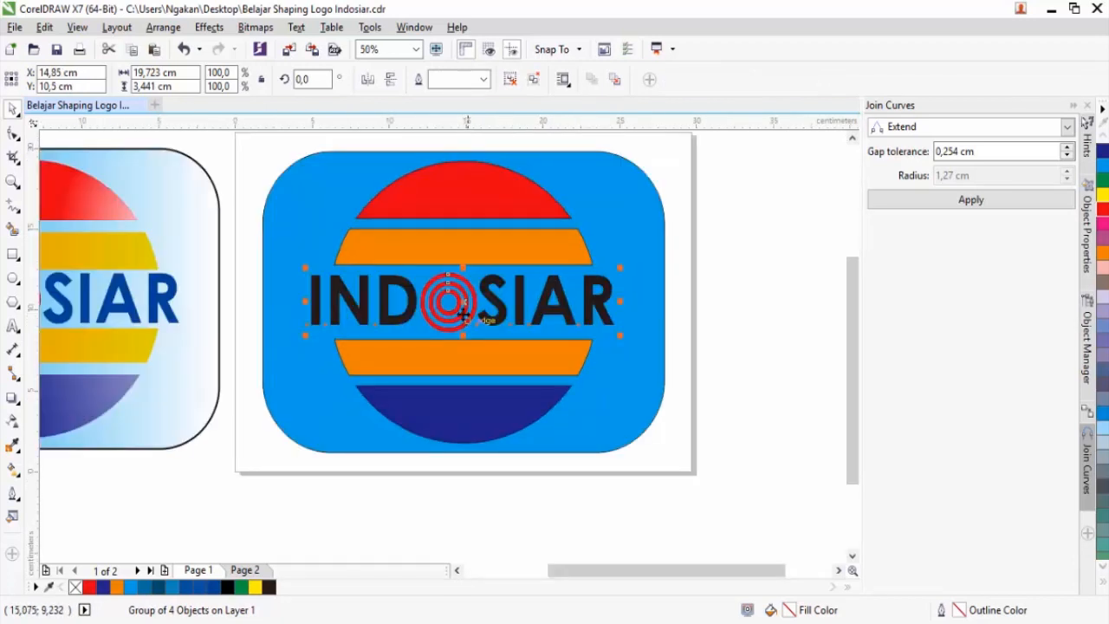
scroll(464, 312, down, 1)
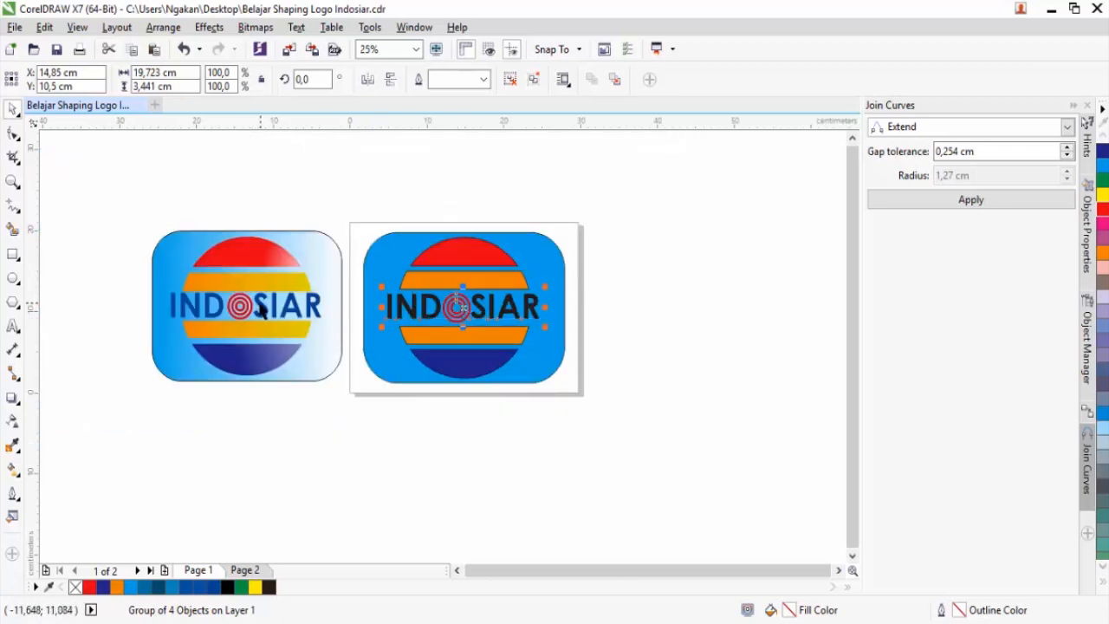
click(463, 253)
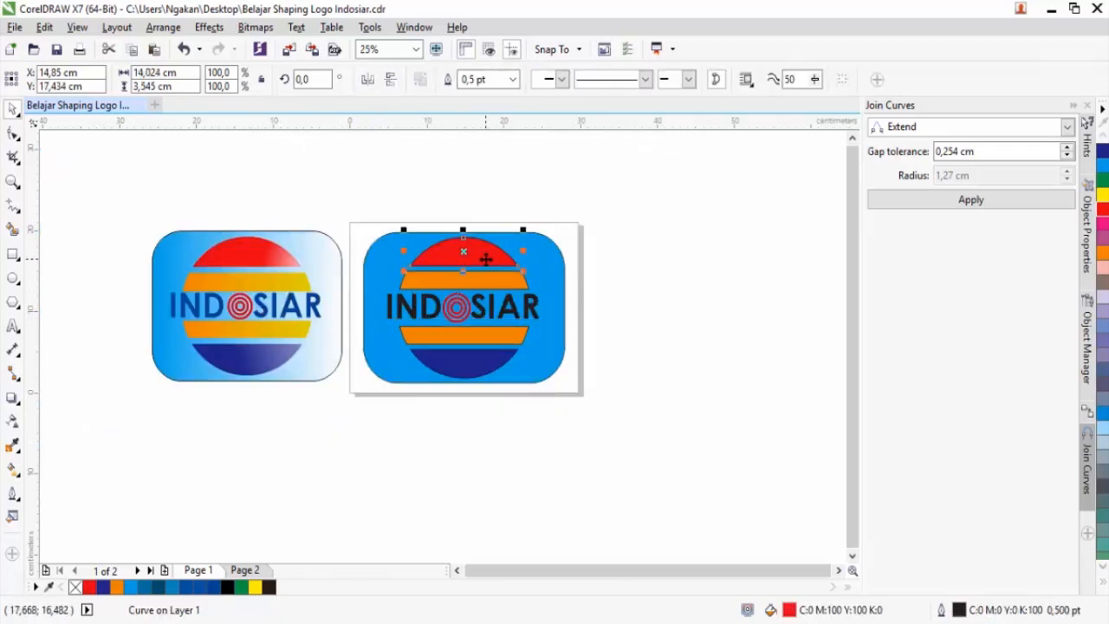
scroll(486, 259, up, 1)
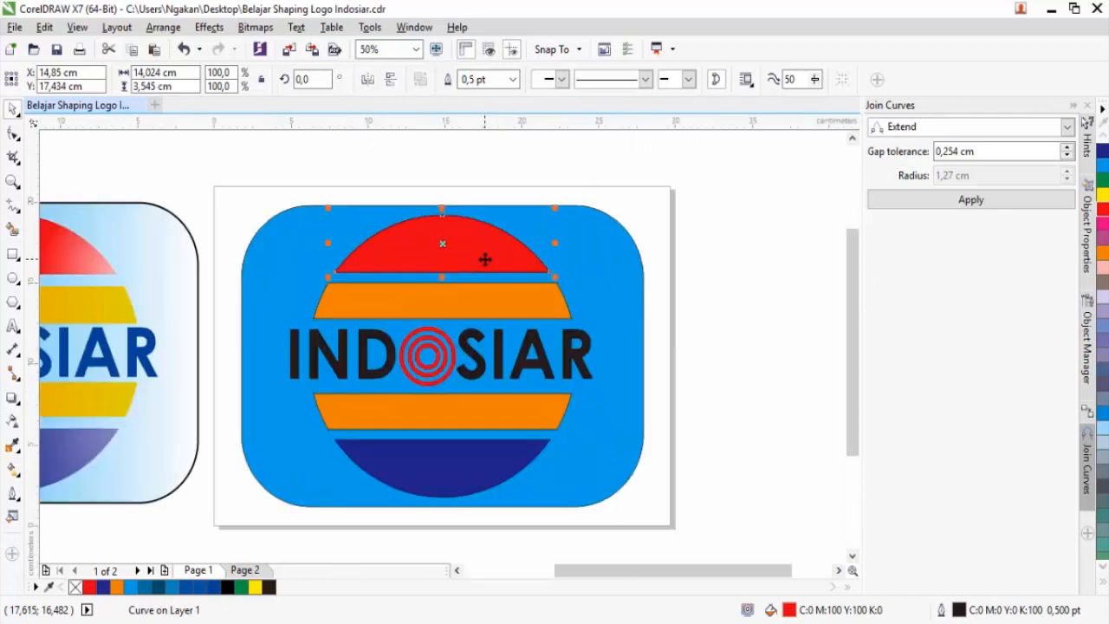
scroll(485, 262, down, 1)
scroll(292, 260, up, 1)
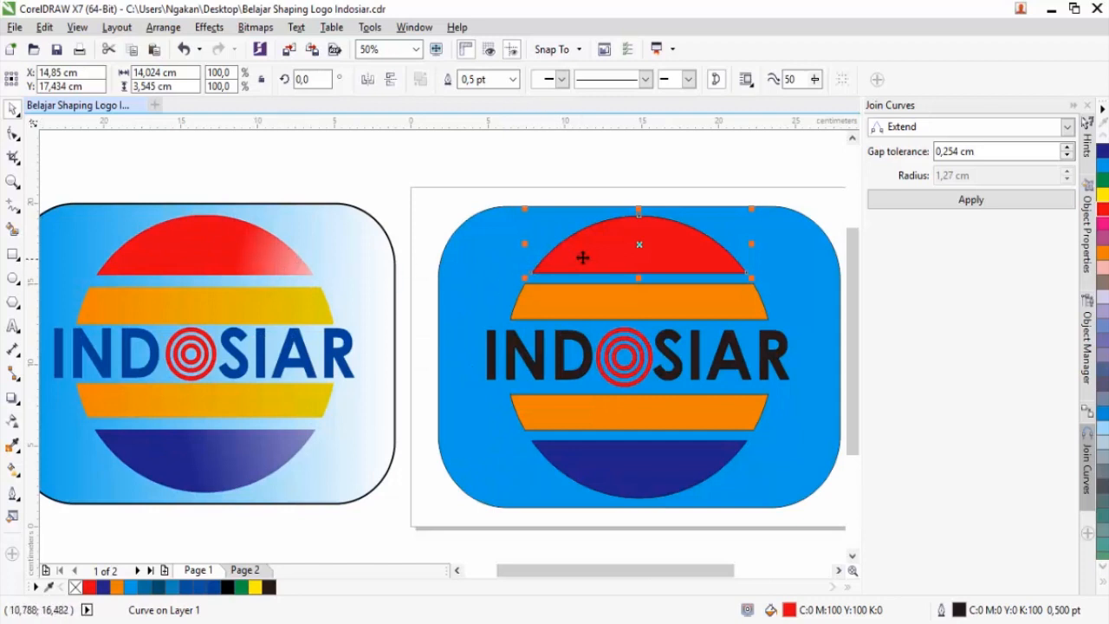
click(612, 257)
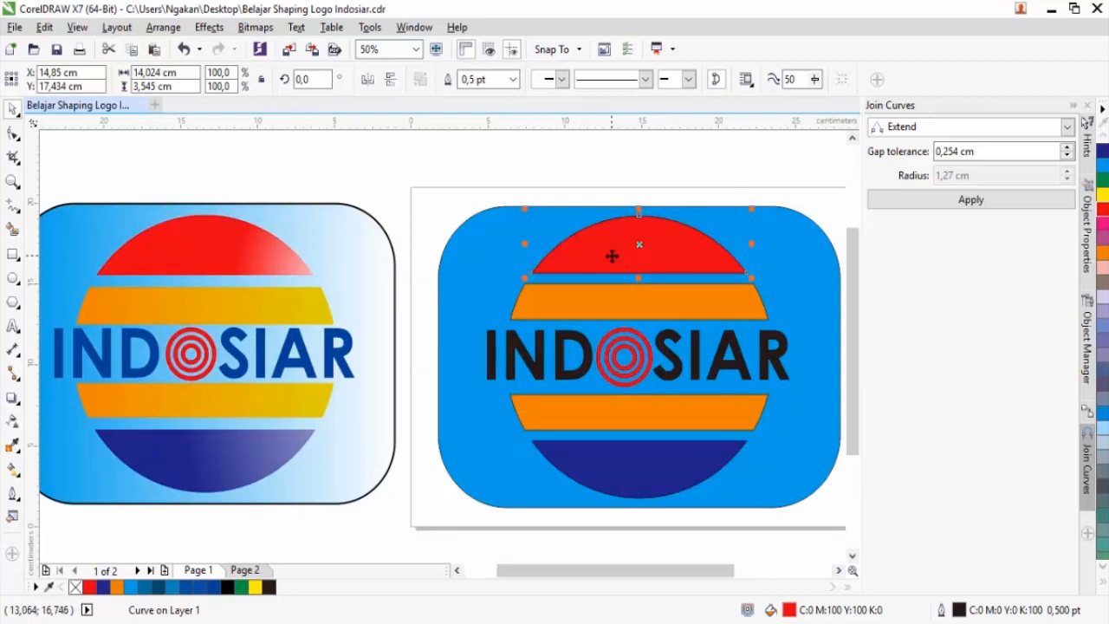
click(12, 469)
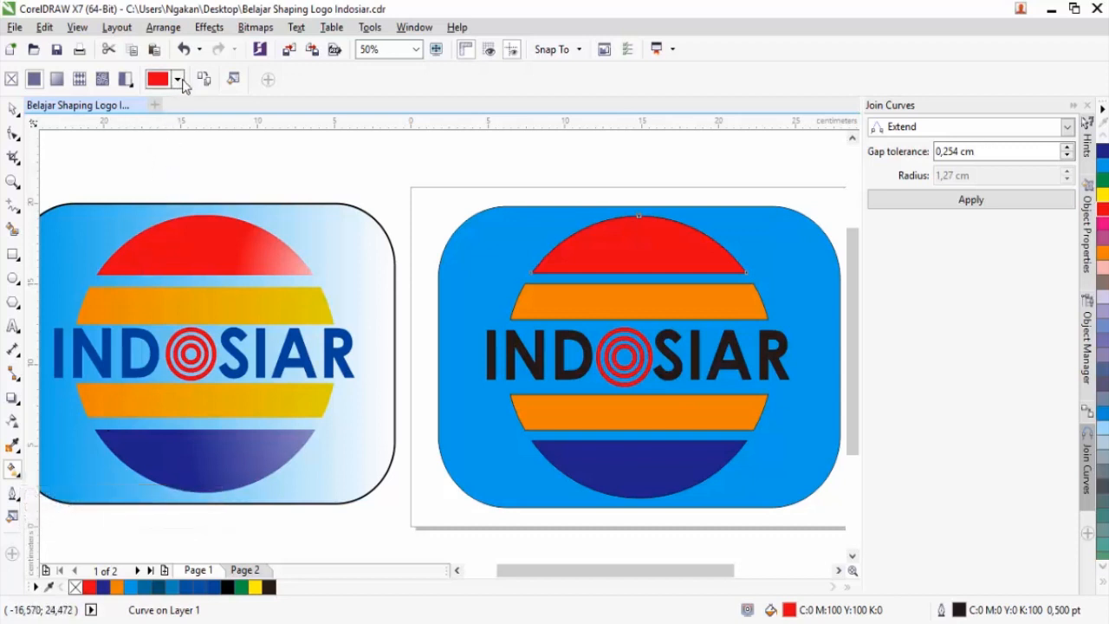
drag(742, 274, 537, 230)
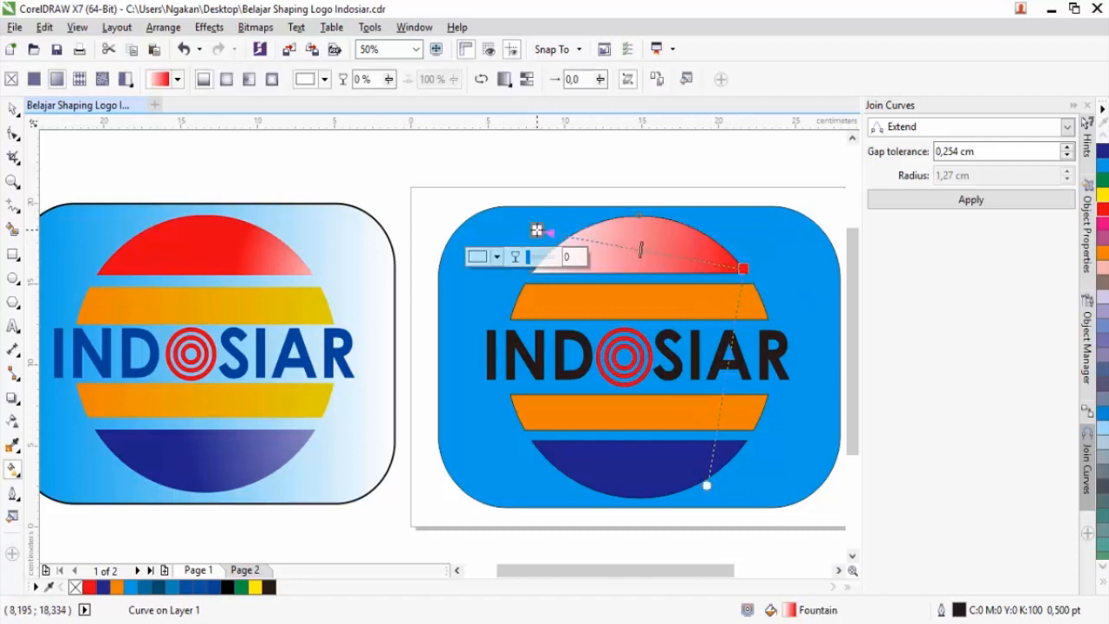
Recolour the white end of the top segment's fountain fill with red sampled by the colour eyedropper.
click(497, 256)
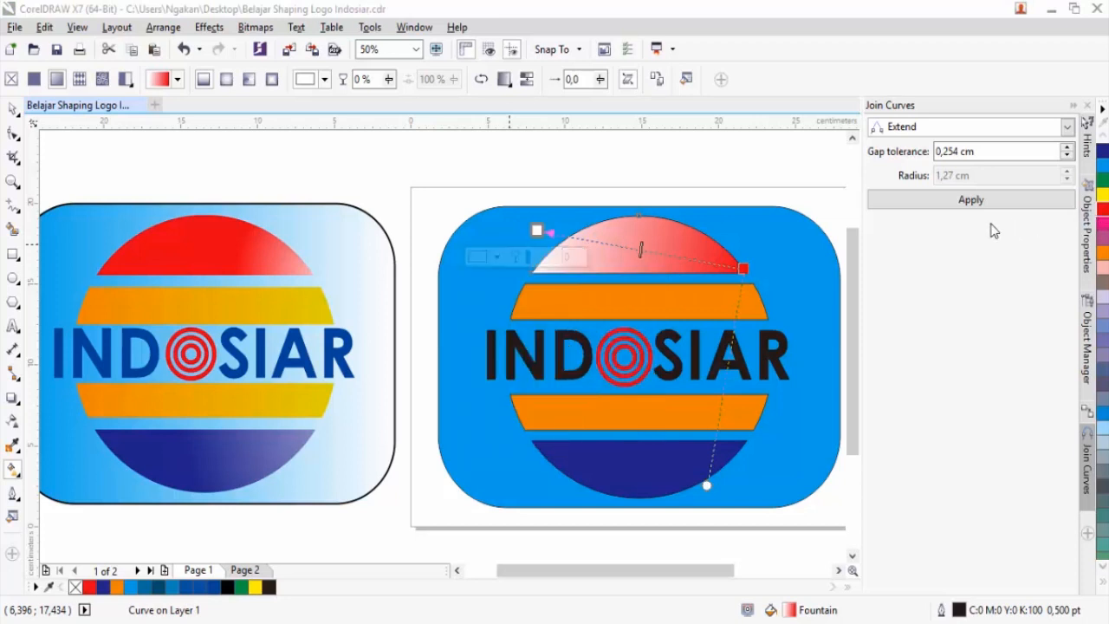
click(496, 256)
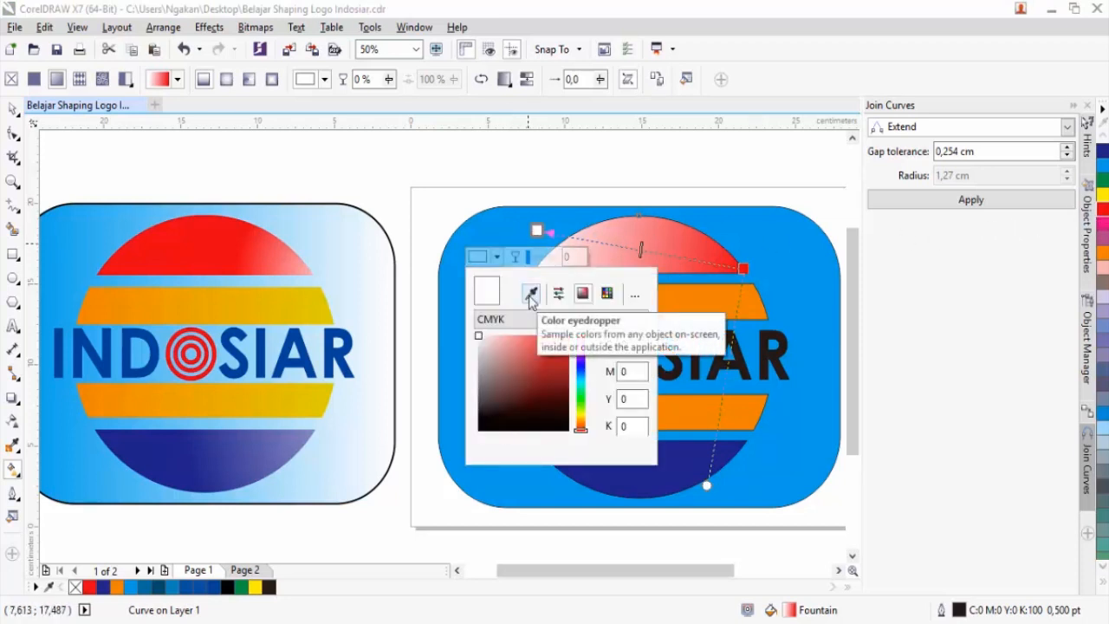
click(531, 295)
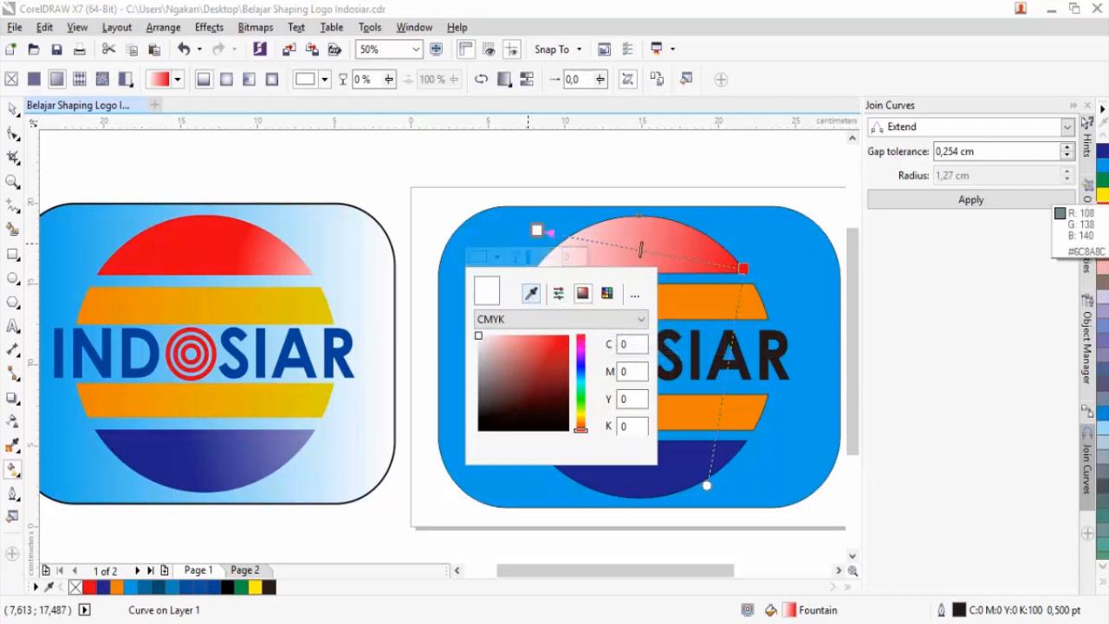
click(1102, 209)
click(747, 269)
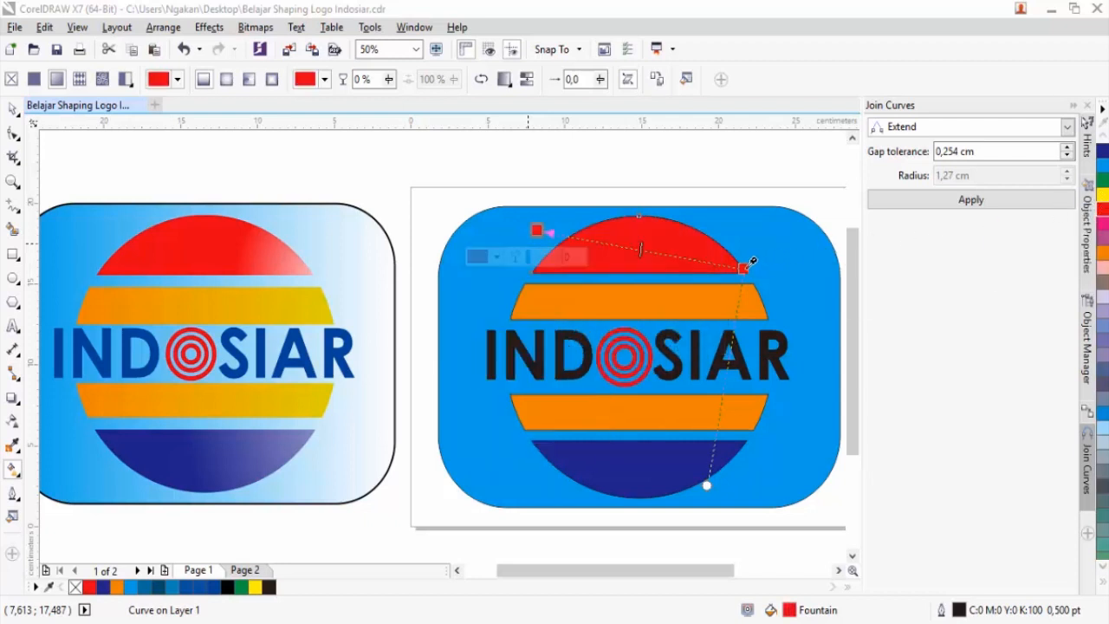
Recolour the lower-right end of the top red segment's fountain fill to white, CMYK 0, 0, 0, 0.
click(744, 270)
click(704, 295)
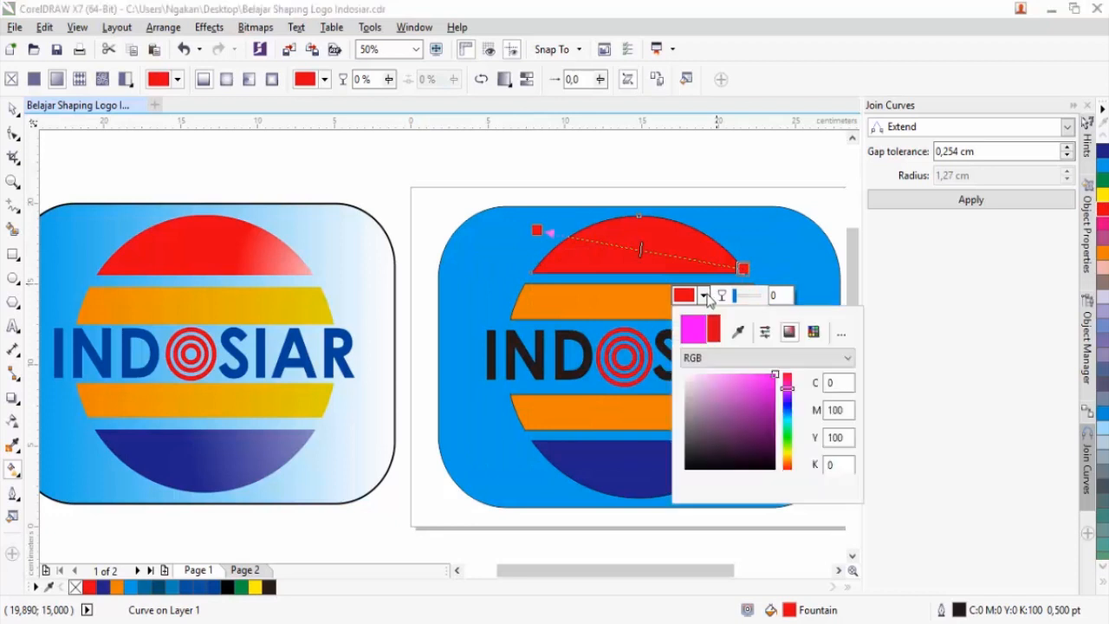
drag(762, 387, 685, 374)
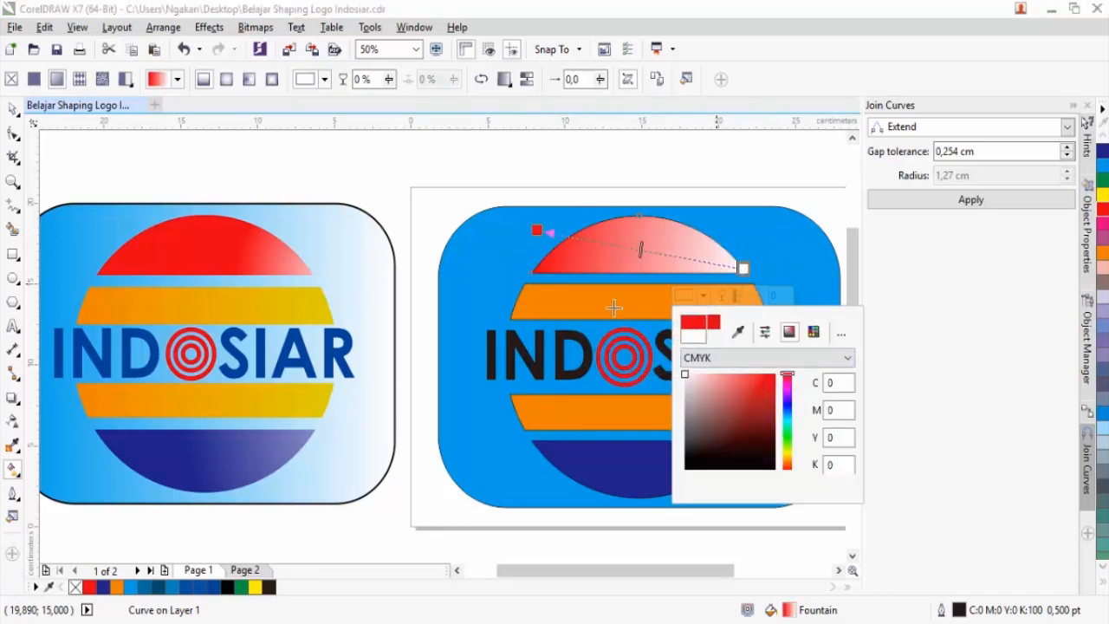
click(538, 231)
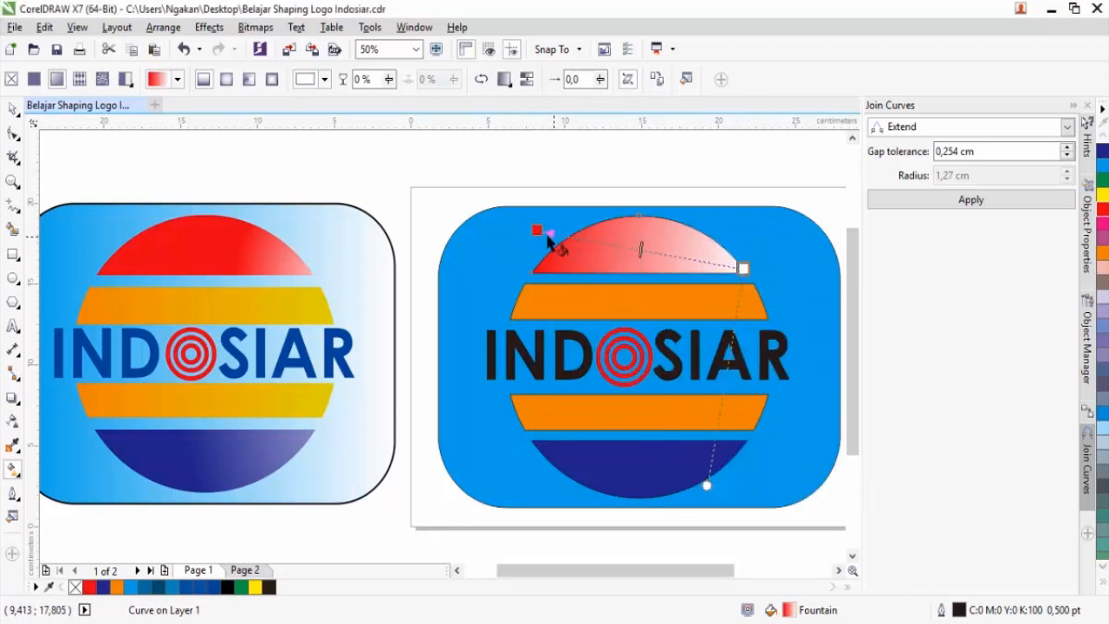
Reposition both ends of the top segment's fountain fill so the fade to white covers only its right part.
drag(538, 231, 669, 240)
drag(743, 268, 775, 280)
drag(669, 241, 667, 232)
key(space)
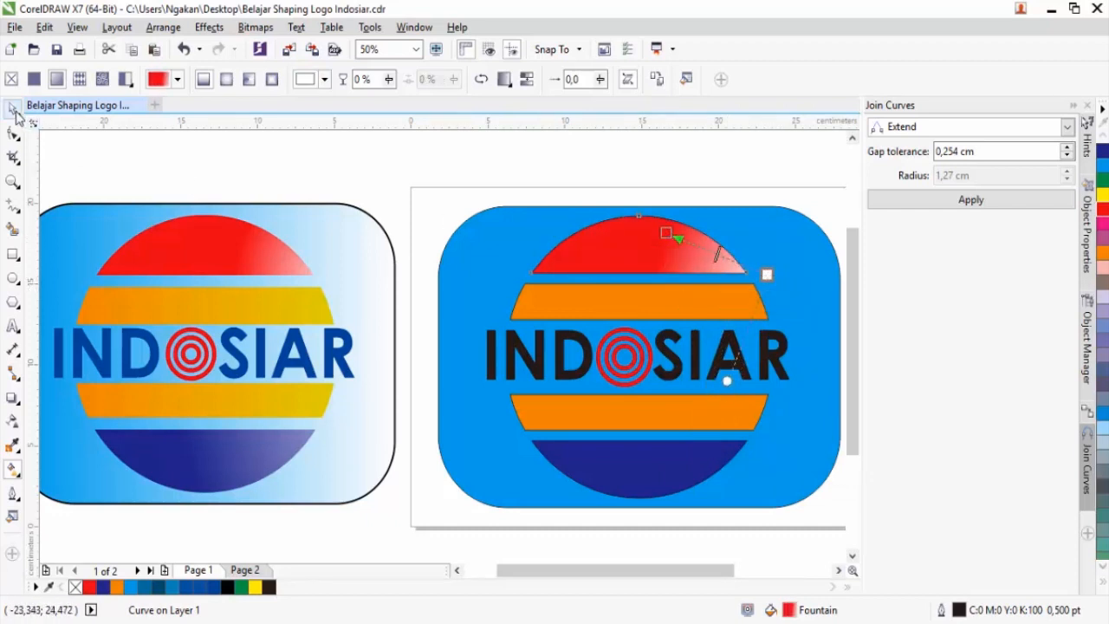
click(394, 163)
Apply a linear fountain fill to both orange bands and move each fill's orange start inward toward the lettering's D.
click(563, 302)
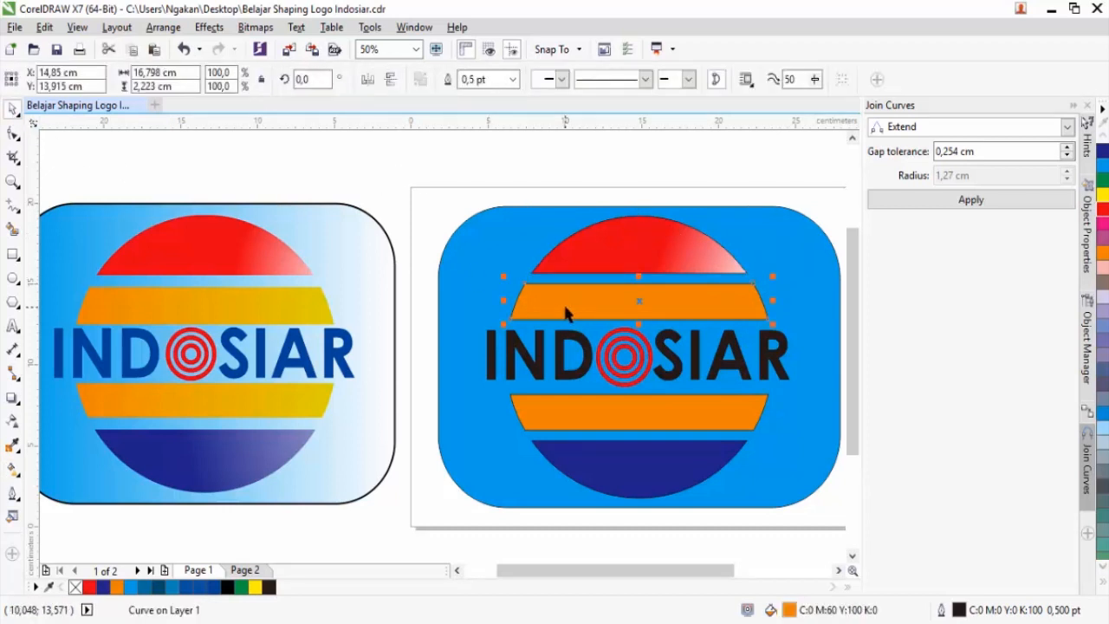
shift+click(570, 416)
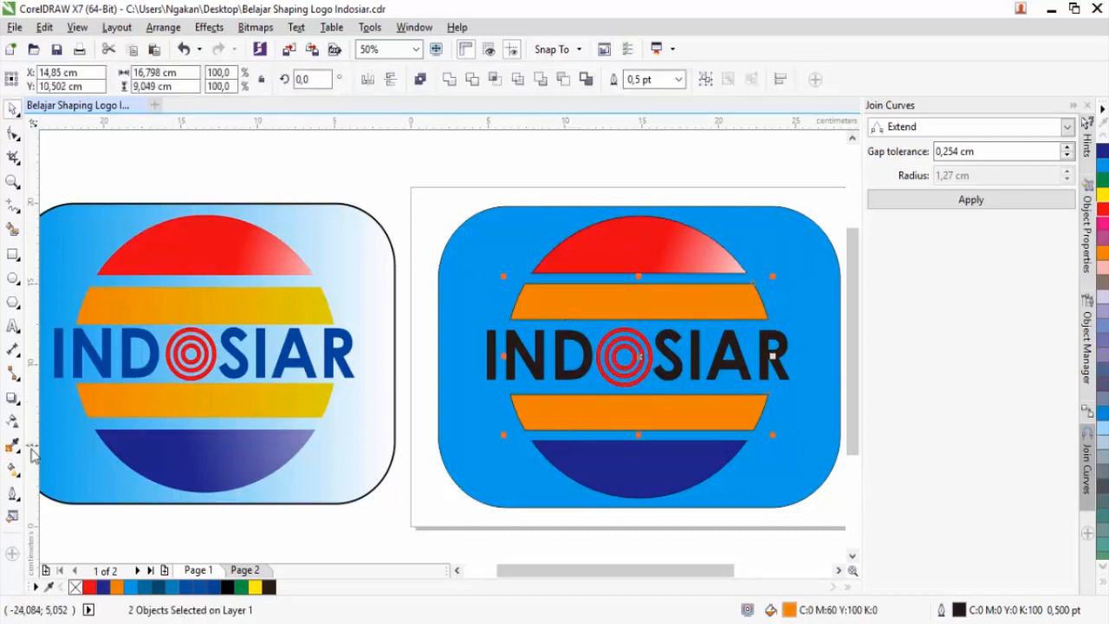
click(13, 472)
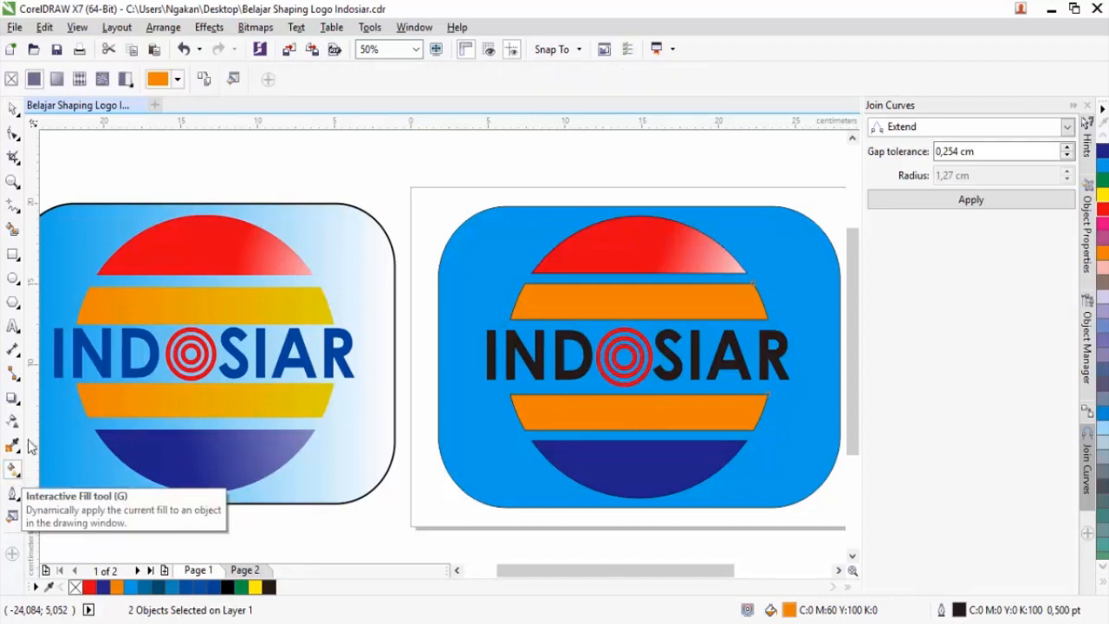
click(57, 80)
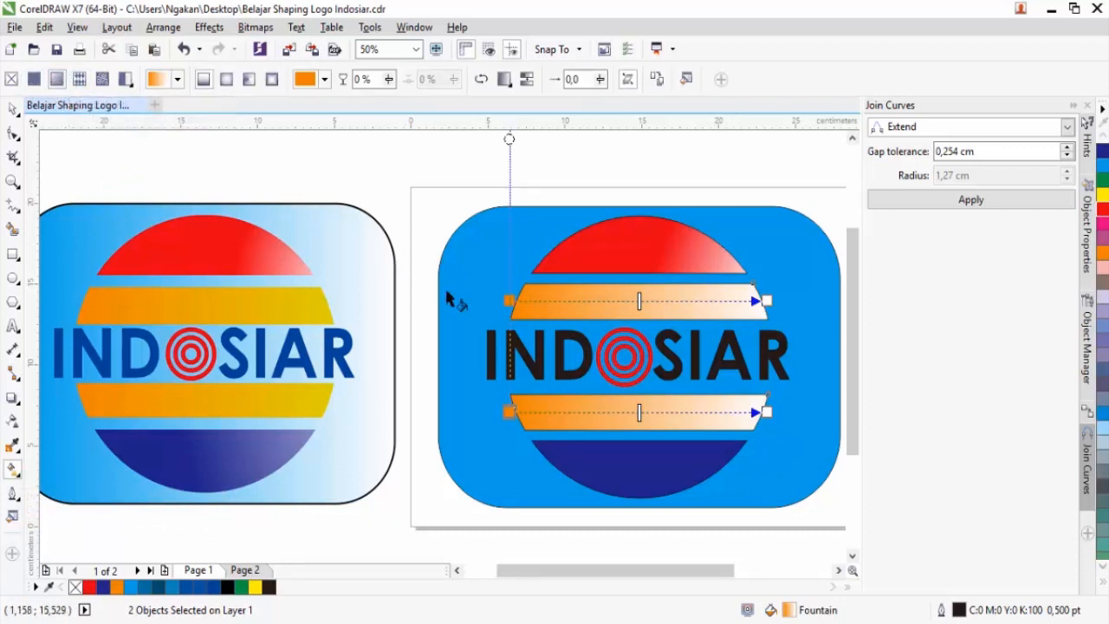
drag(509, 301, 586, 299)
drag(510, 412, 581, 411)
Set the white end of both orange bands' fountain fill to a dark yellow, C21 M19 Y96 K0.
click(766, 301)
click(737, 329)
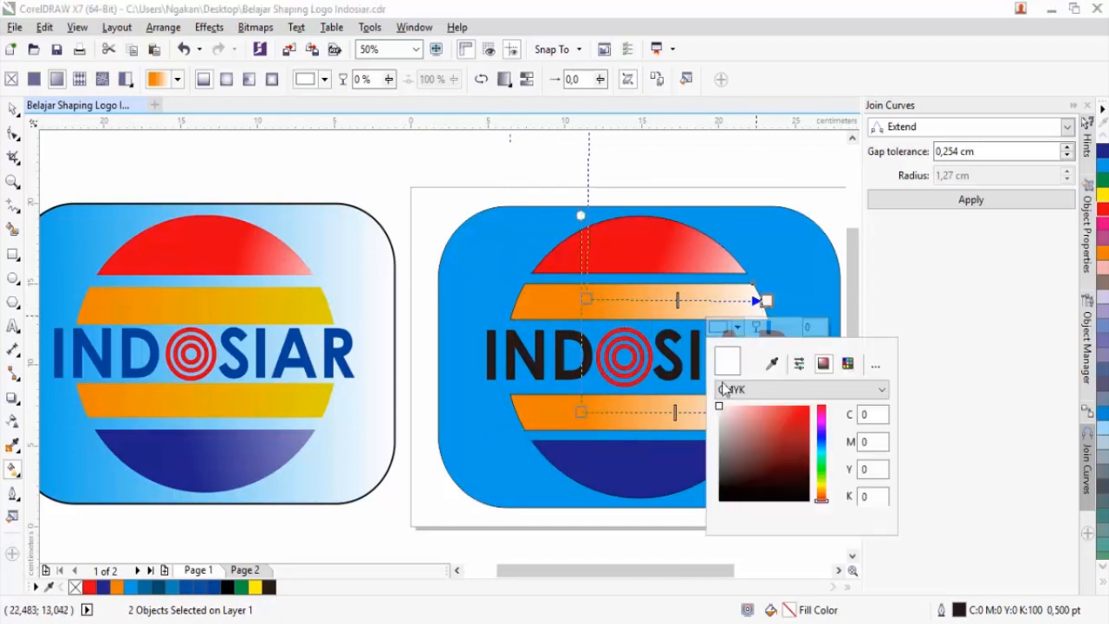
drag(821, 494, 821, 487)
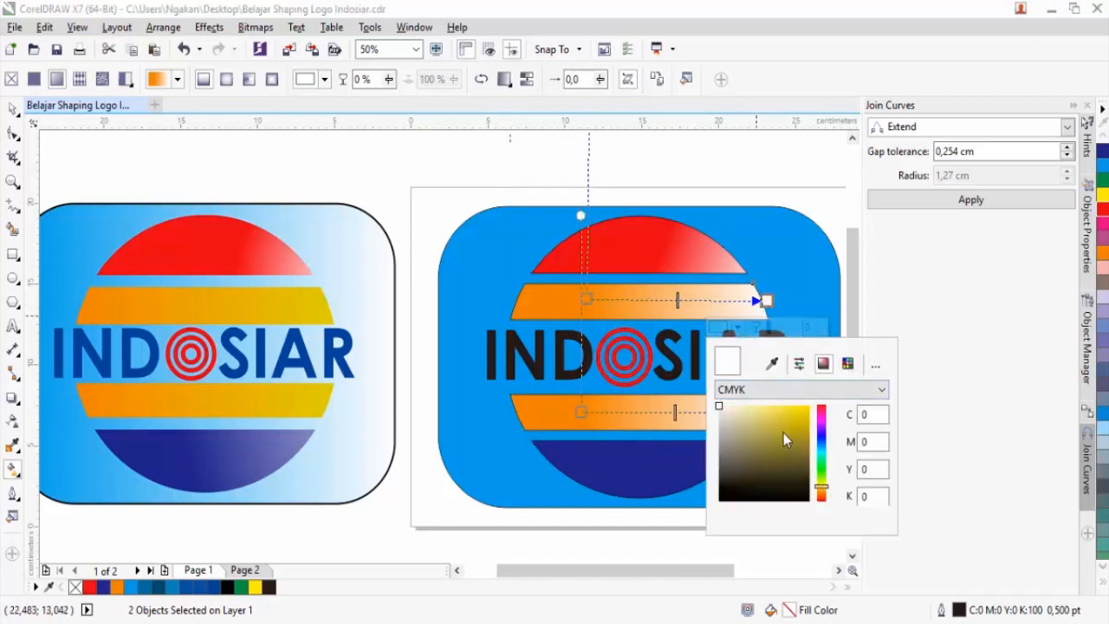
click(783, 421)
click(795, 420)
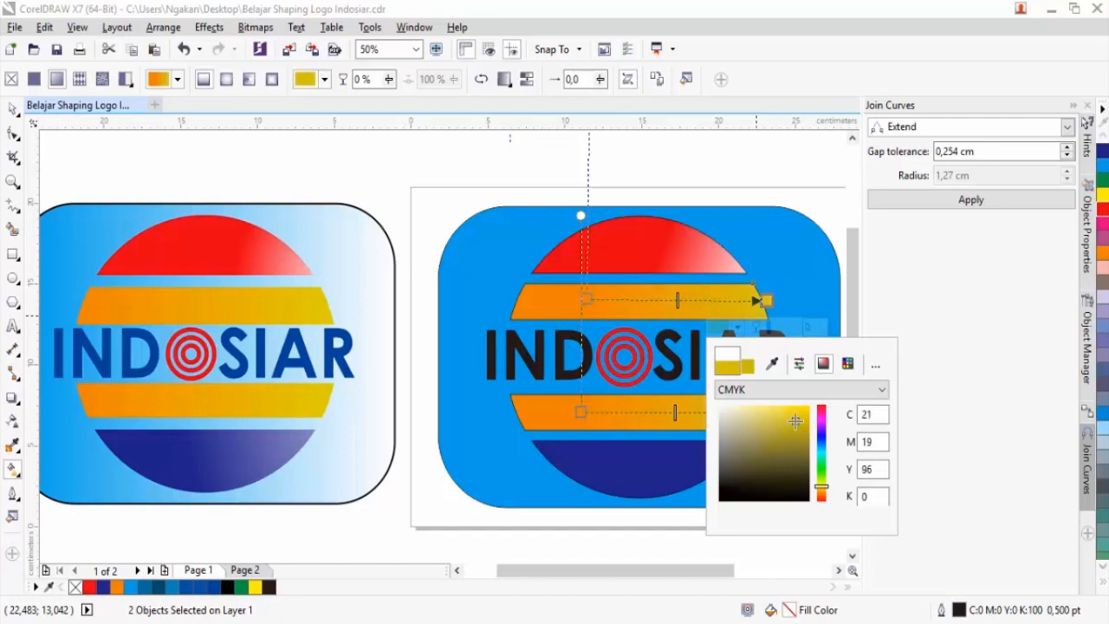
click(832, 214)
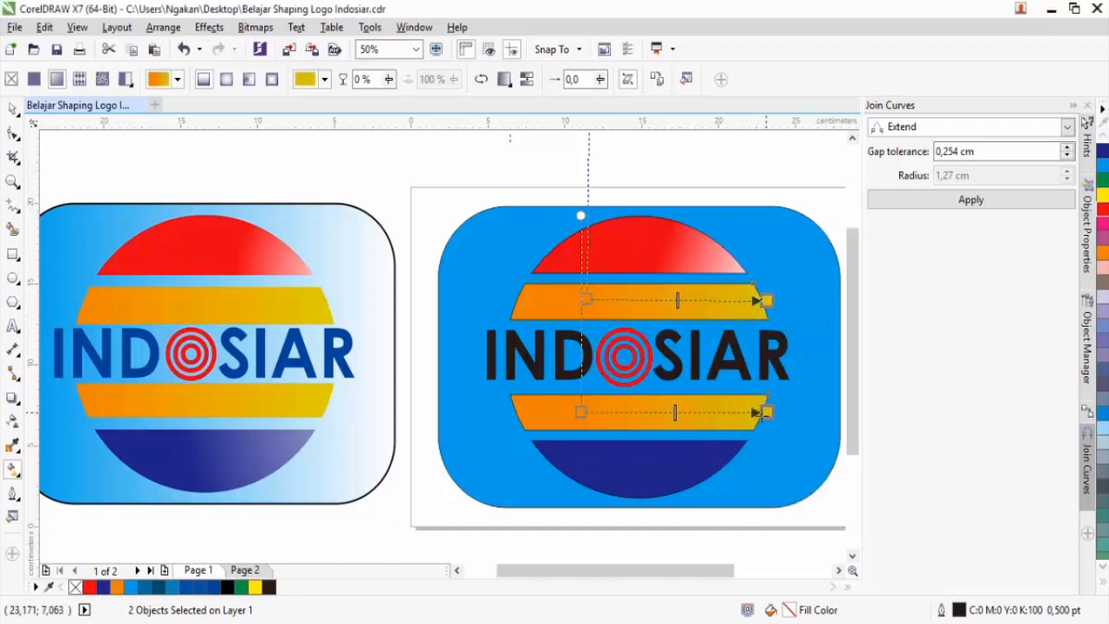
click(12, 108)
click(432, 202)
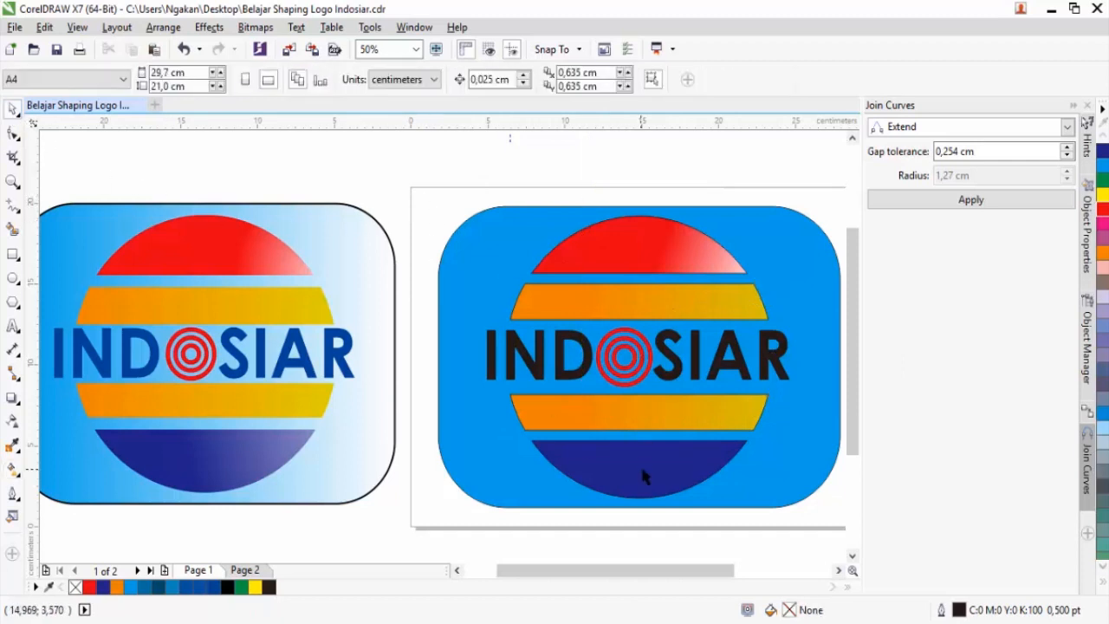
Apply a linear blue-to-white fountain fill to the bottom segment, starting at its centre and ending slightly higher beyond its right edge.
click(640, 464)
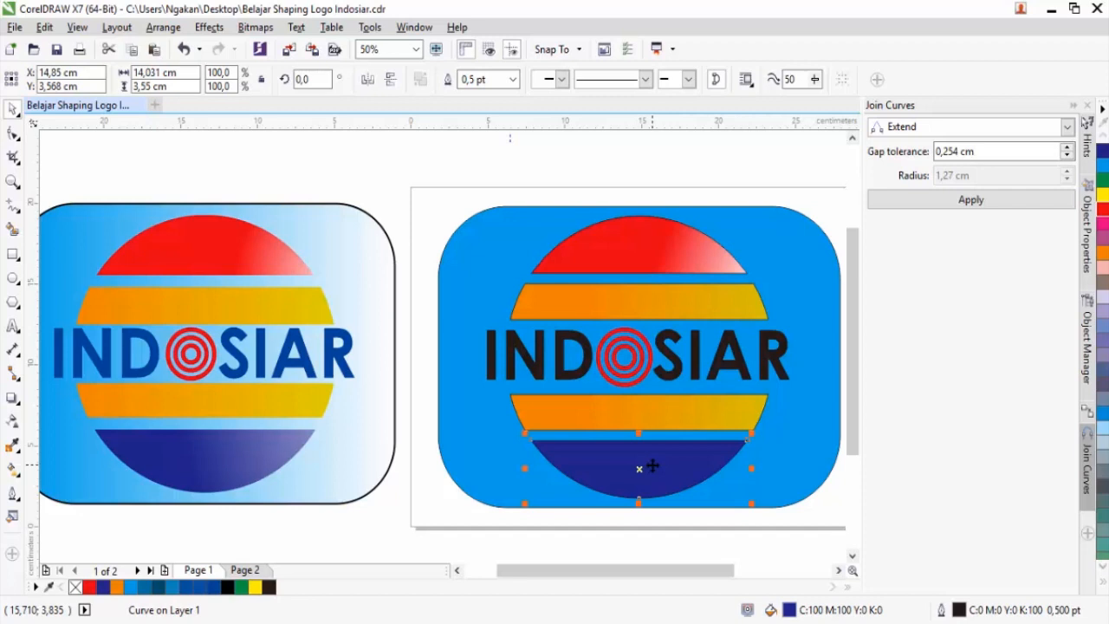
click(12, 469)
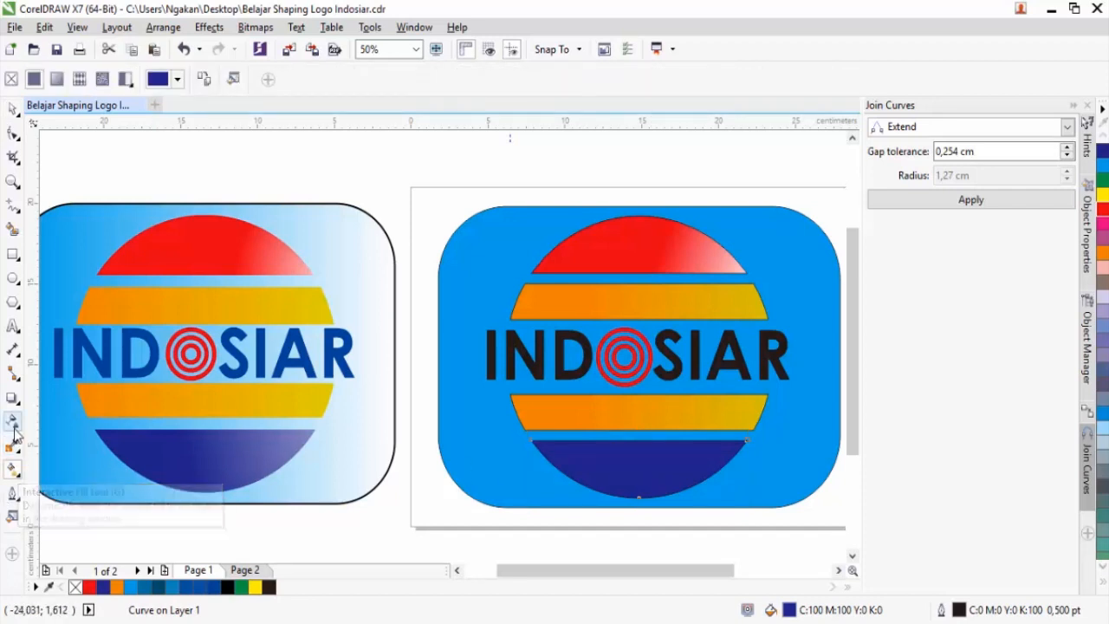
click(55, 80)
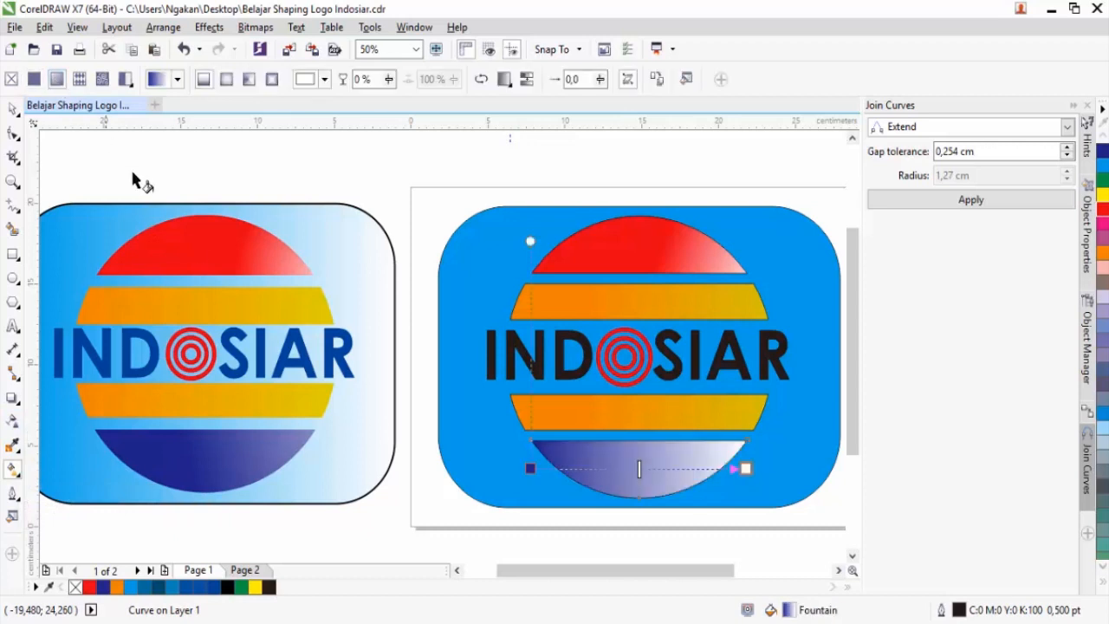
drag(530, 466, 638, 469)
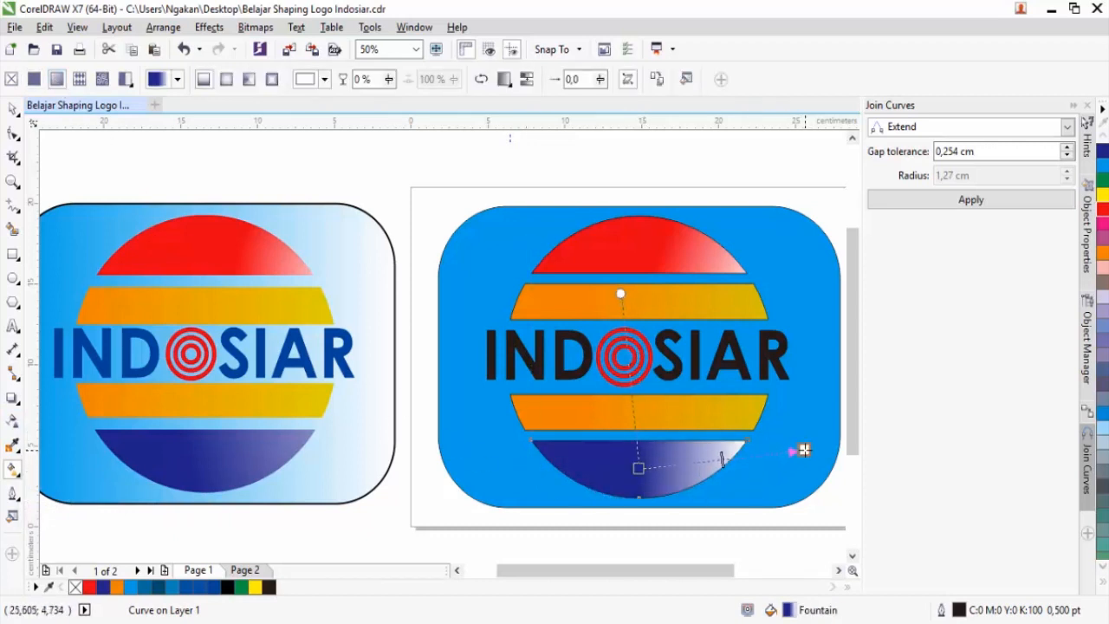
click(798, 450)
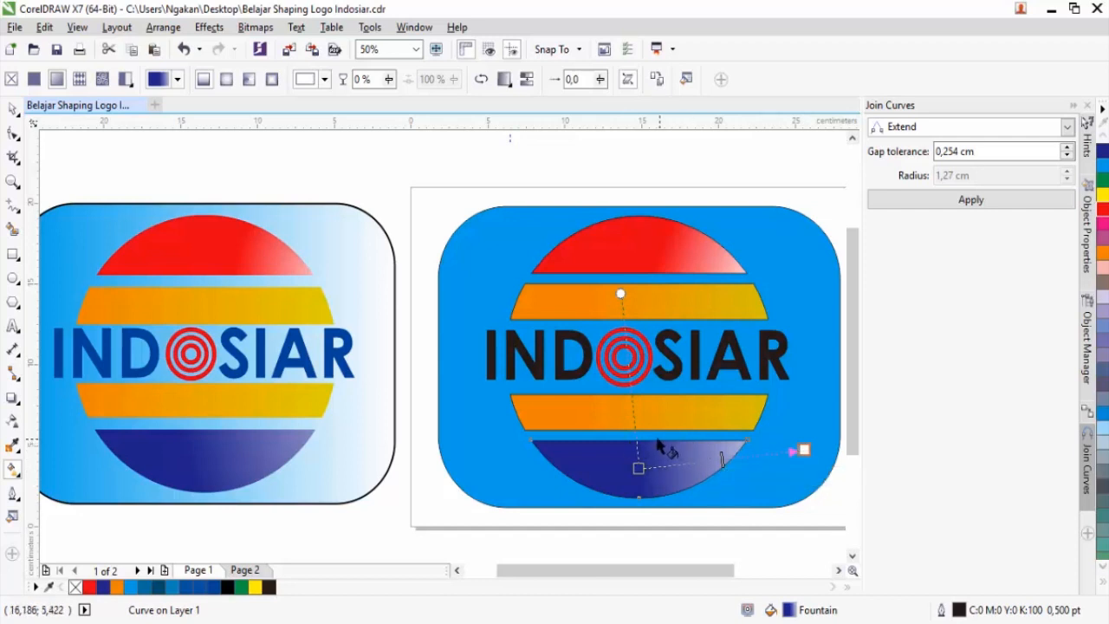
click(13, 108)
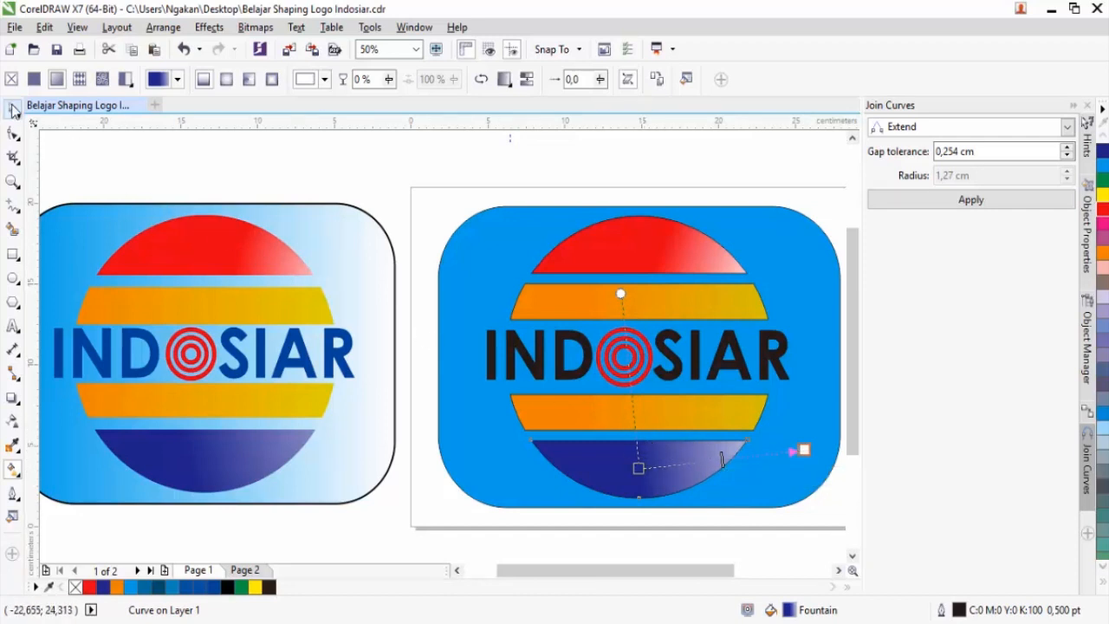
click(438, 194)
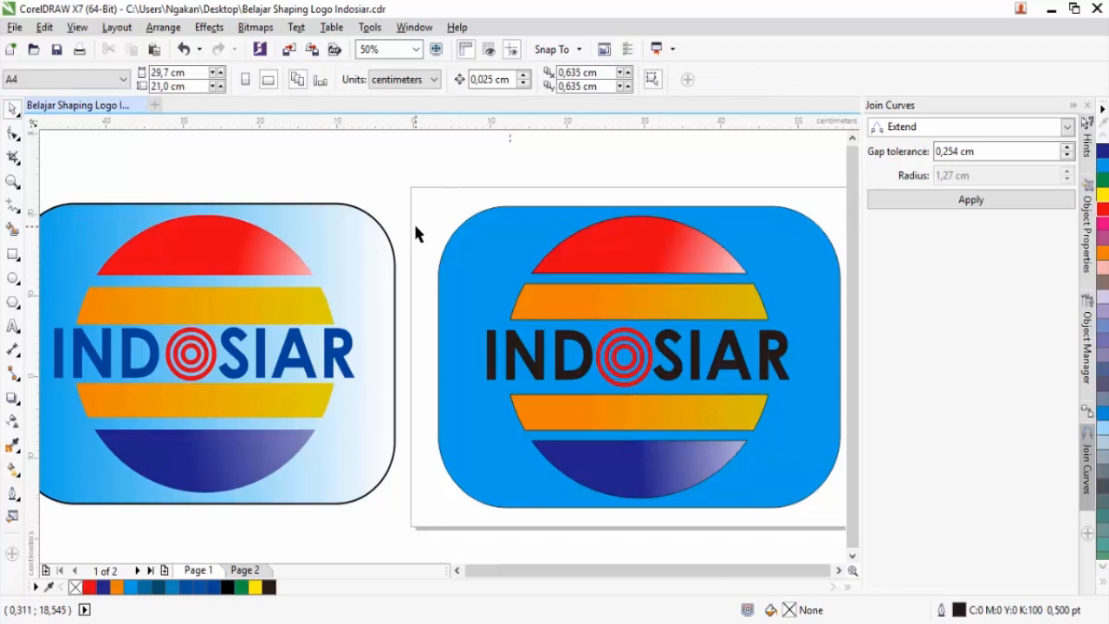
Apply a linear blue-to-white fountain fill to the rounded rectangle, extending the white end past its right edge and moving the blue start slightly inward.
scroll(416, 230, down, 2)
click(448, 250)
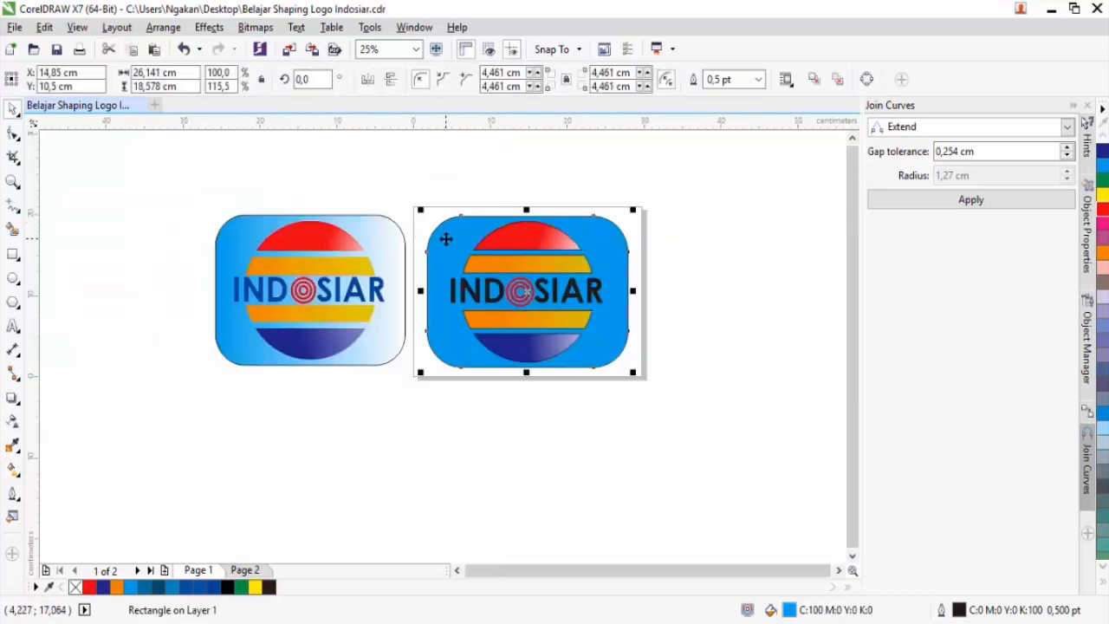
click(13, 468)
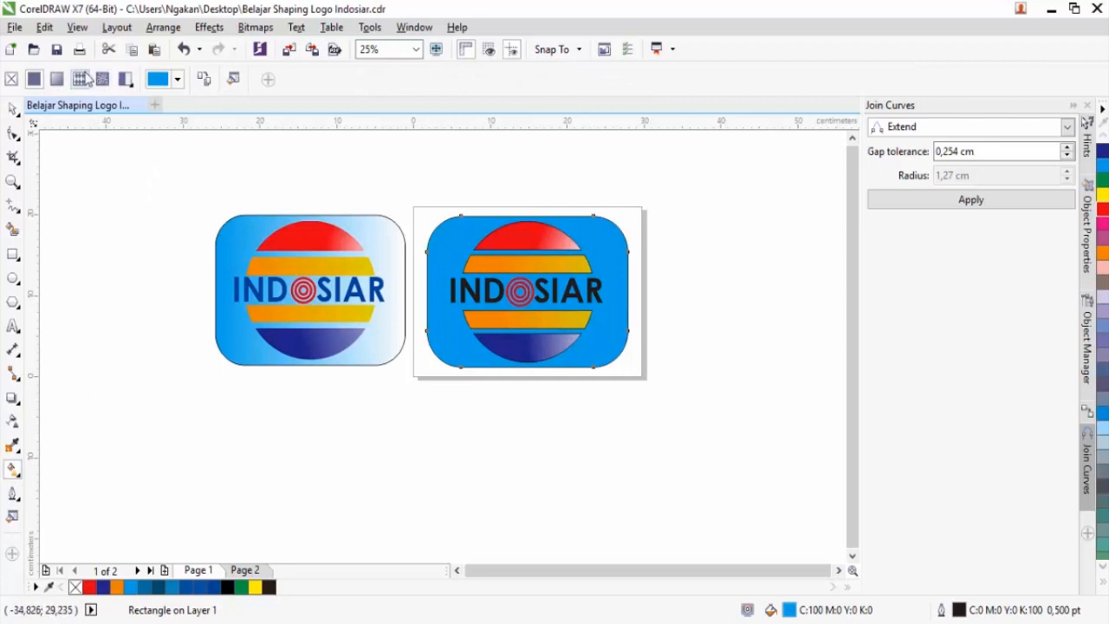
click(57, 81)
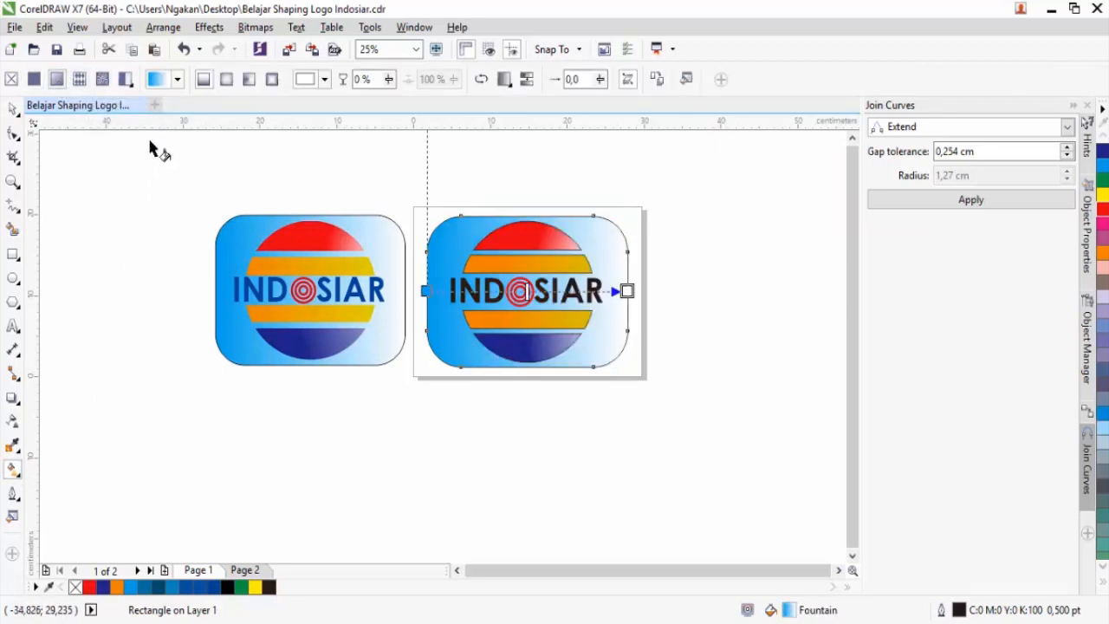
drag(626, 291, 725, 291)
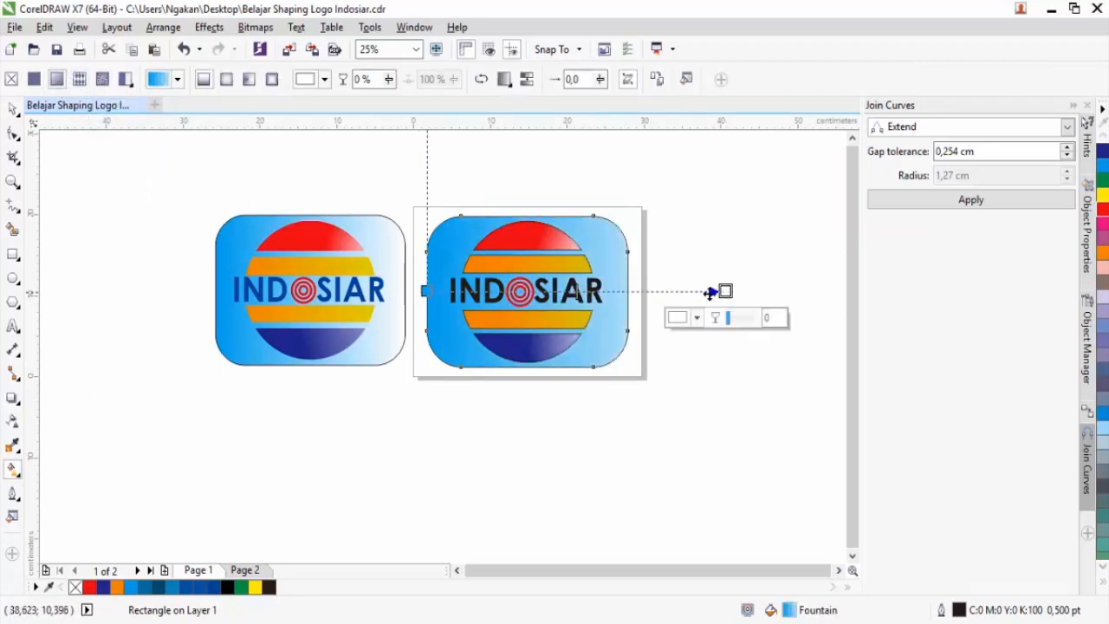
drag(426, 291, 443, 291)
click(13, 111)
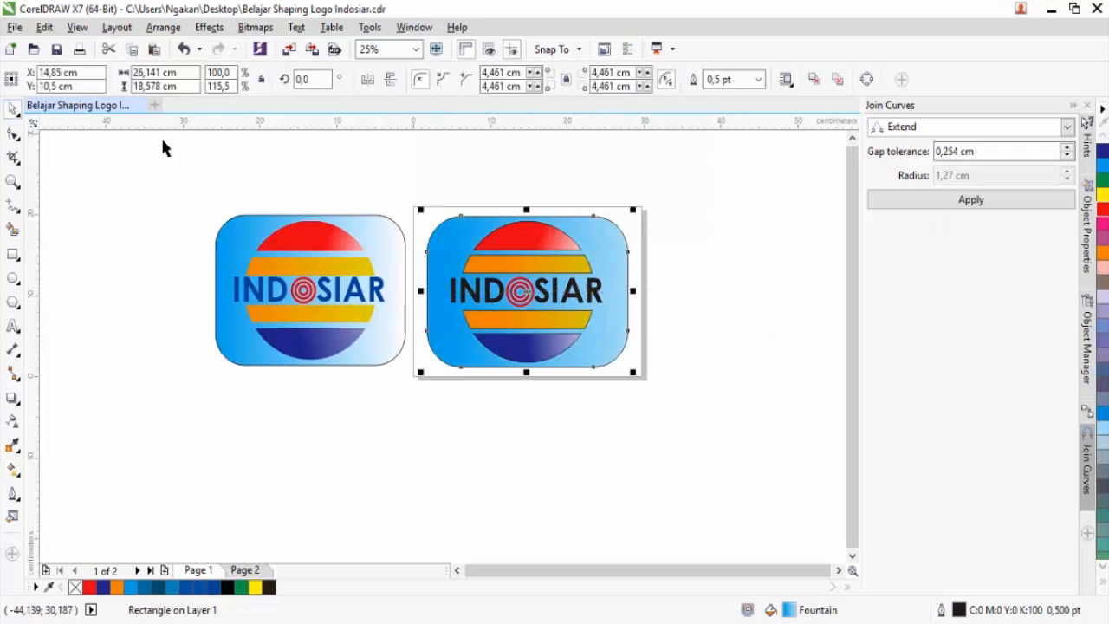
click(405, 178)
Remove the outline from the red, two orange and dark blue segments of the circle.
scroll(576, 286, up, 1)
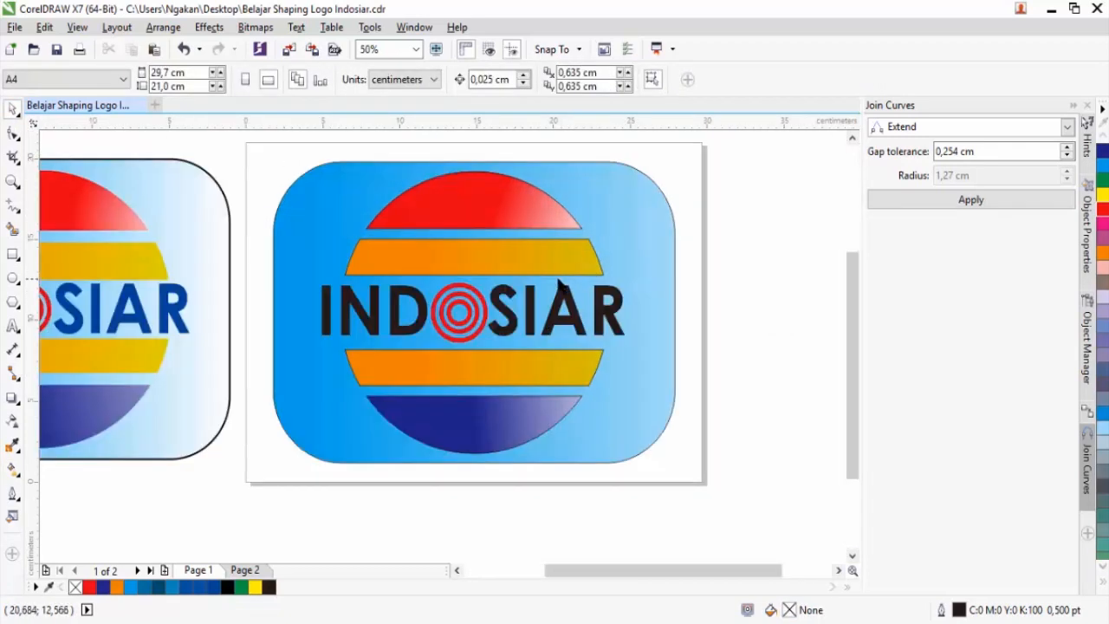
scroll(550, 310, down, 1)
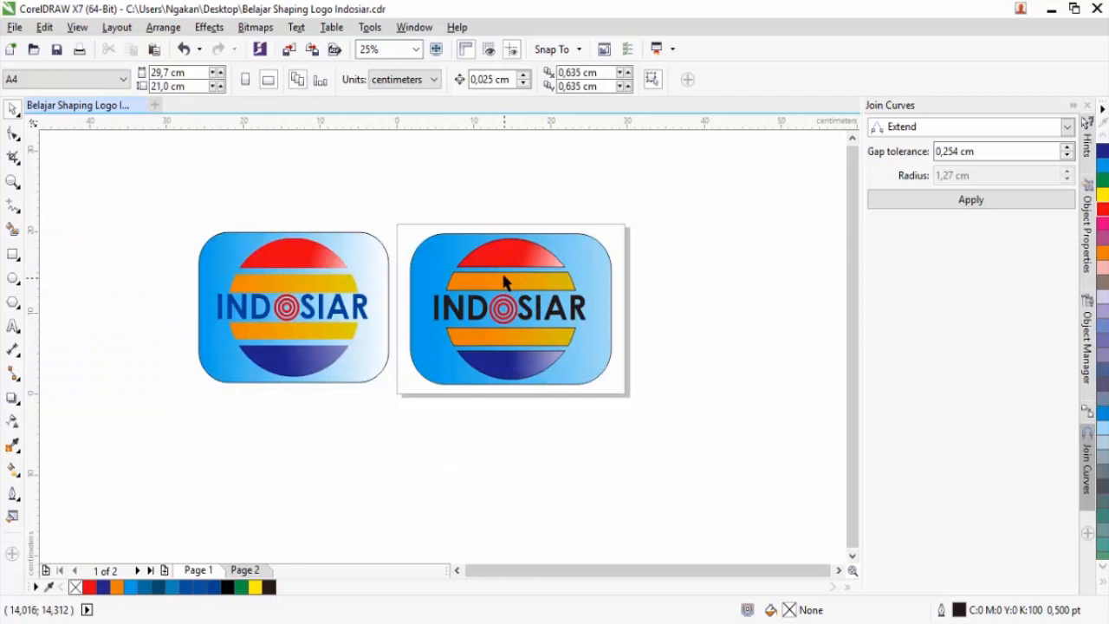
scroll(505, 280, up, 1)
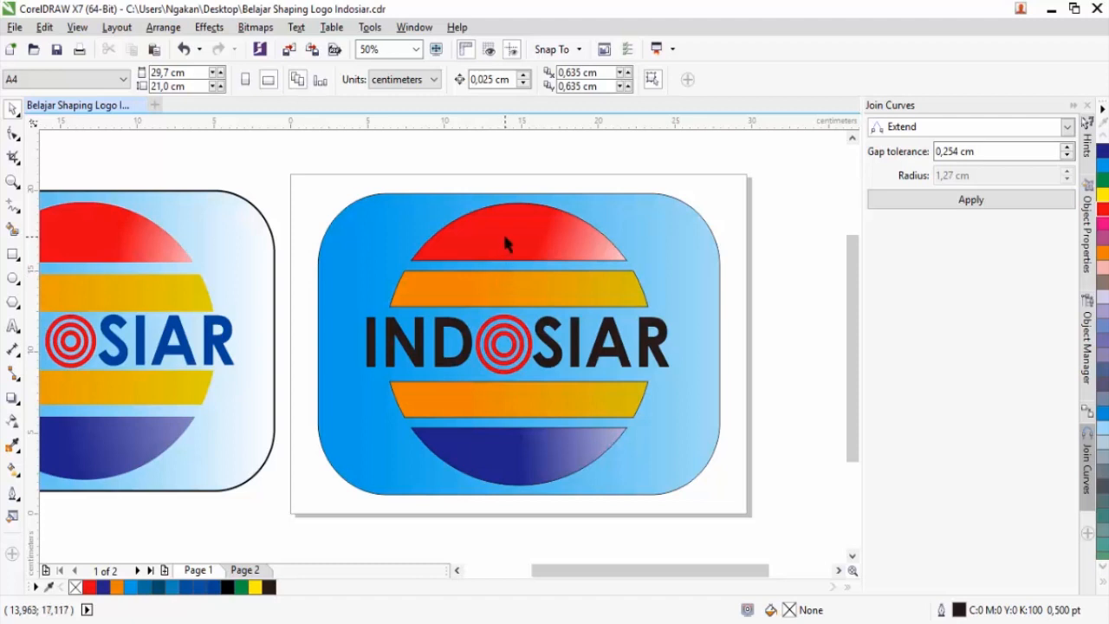
click(507, 245)
shift+click(462, 298)
shift+click(458, 397)
shift+click(475, 446)
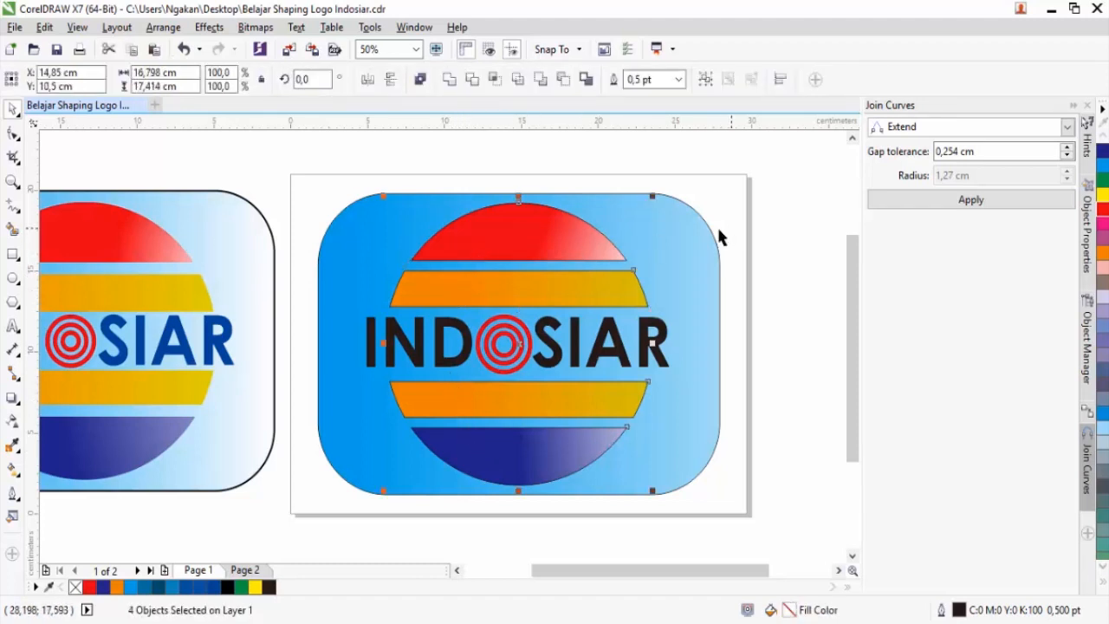
click(1103, 584)
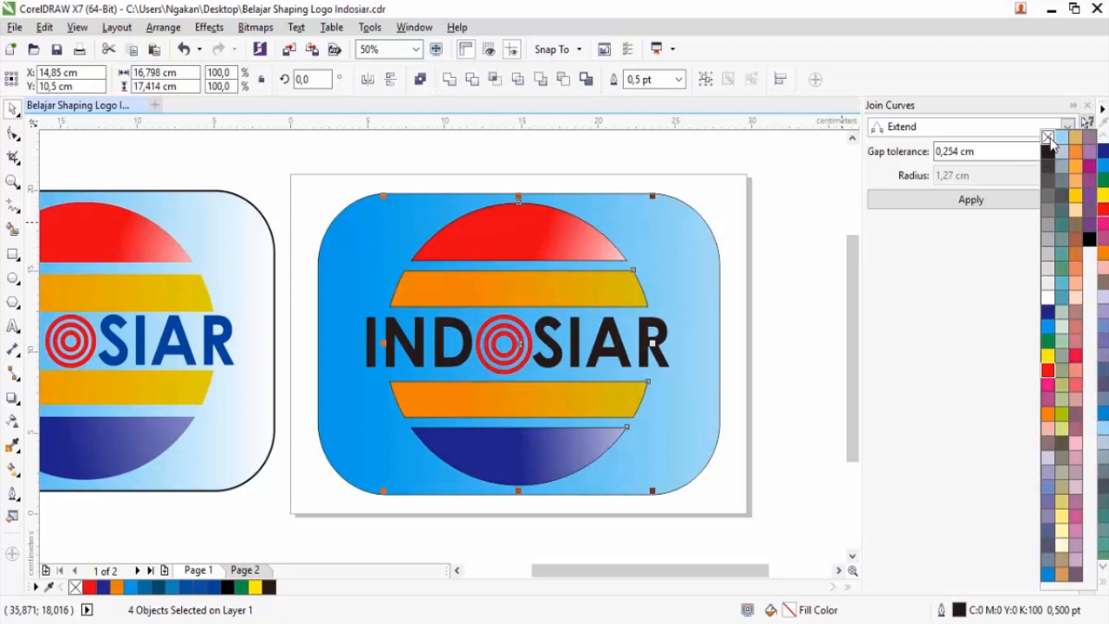
right_click(1050, 141)
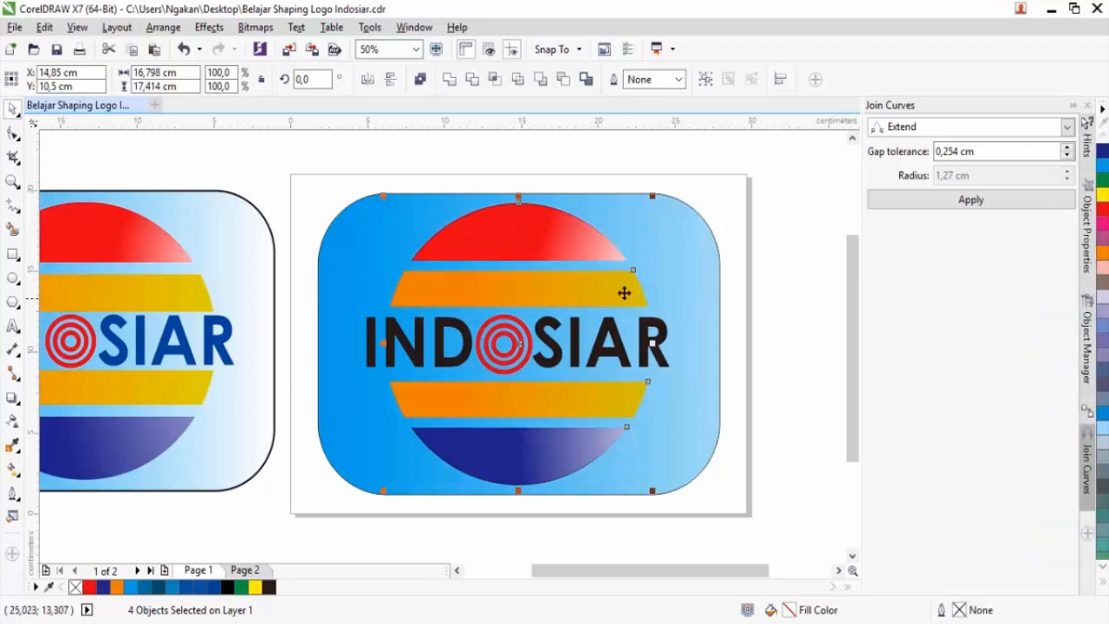
Set the rounded rectangle's outline width to 4.0 pt.
click(688, 261)
click(758, 79)
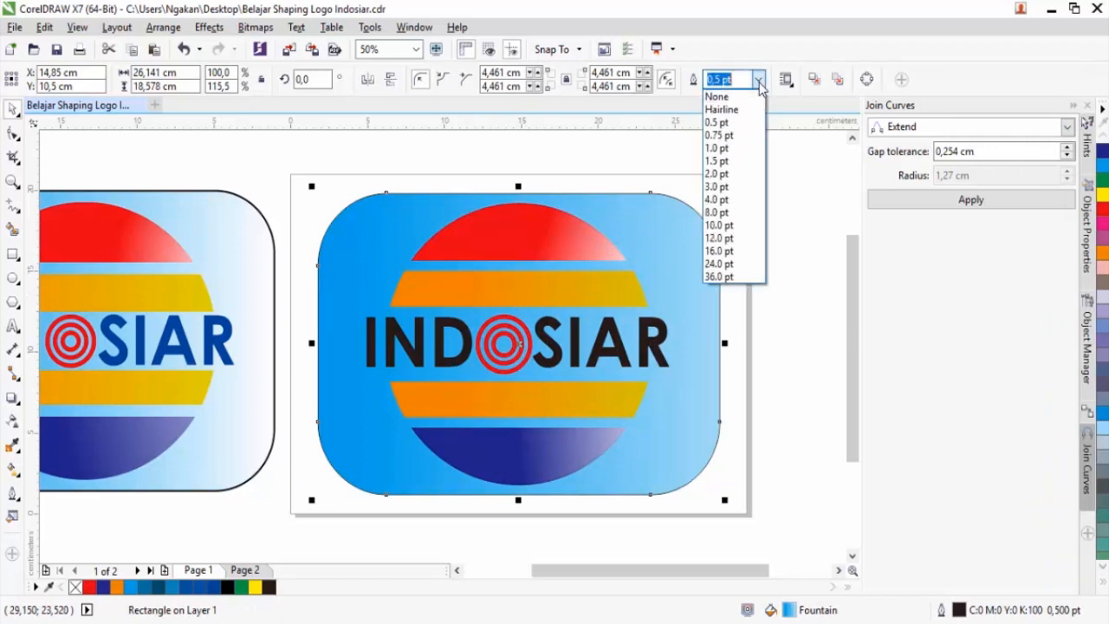
click(730, 200)
click(732, 206)
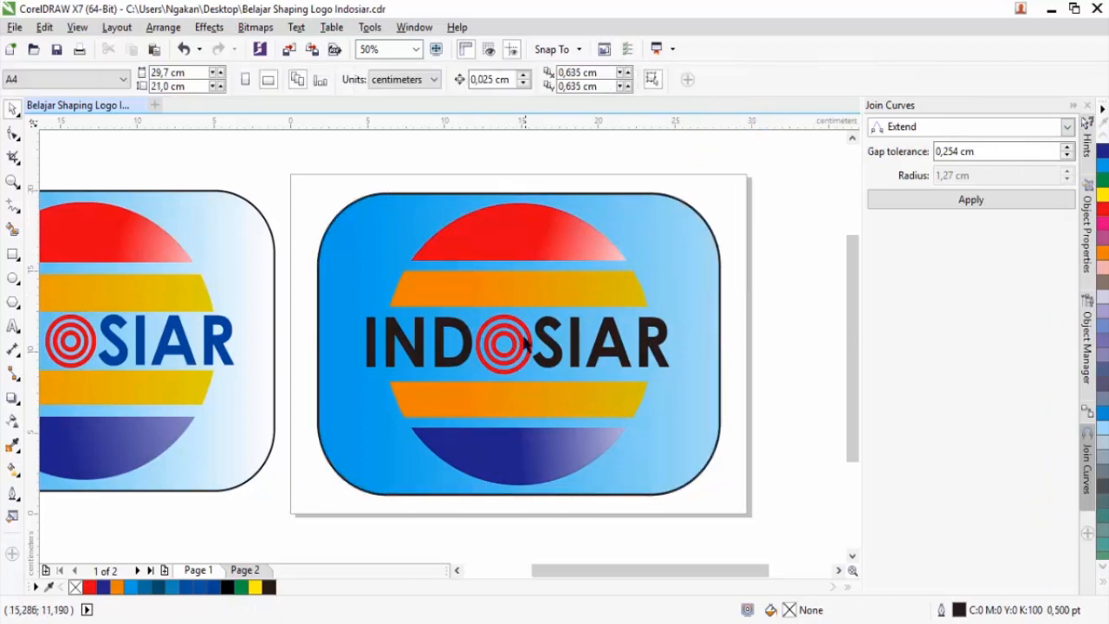
scroll(522, 358, down, 1)
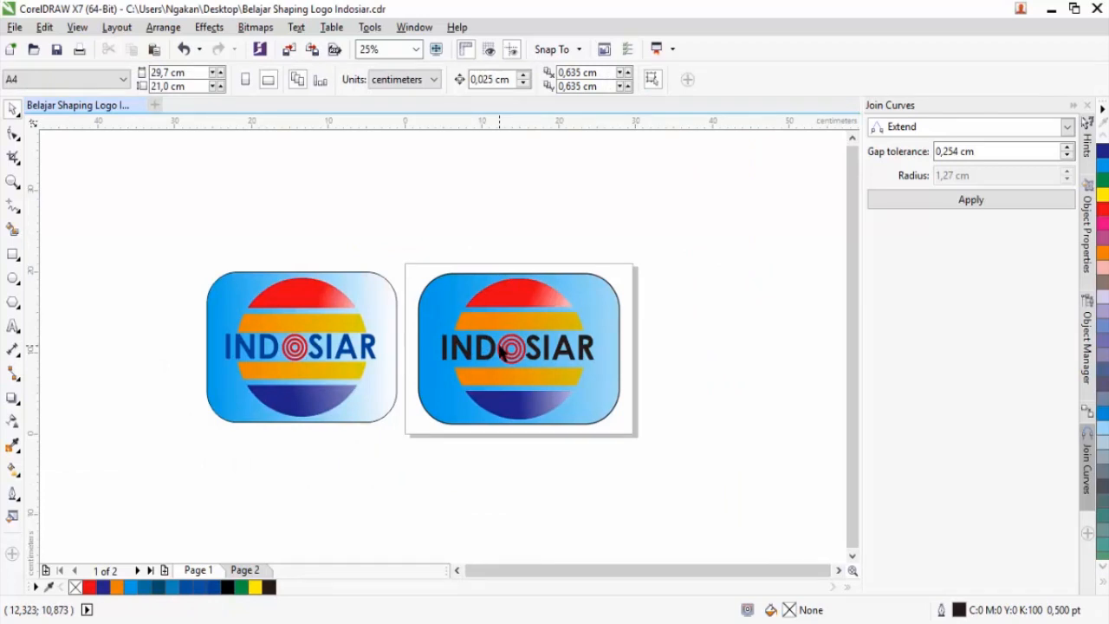
scroll(520, 361, up, 1)
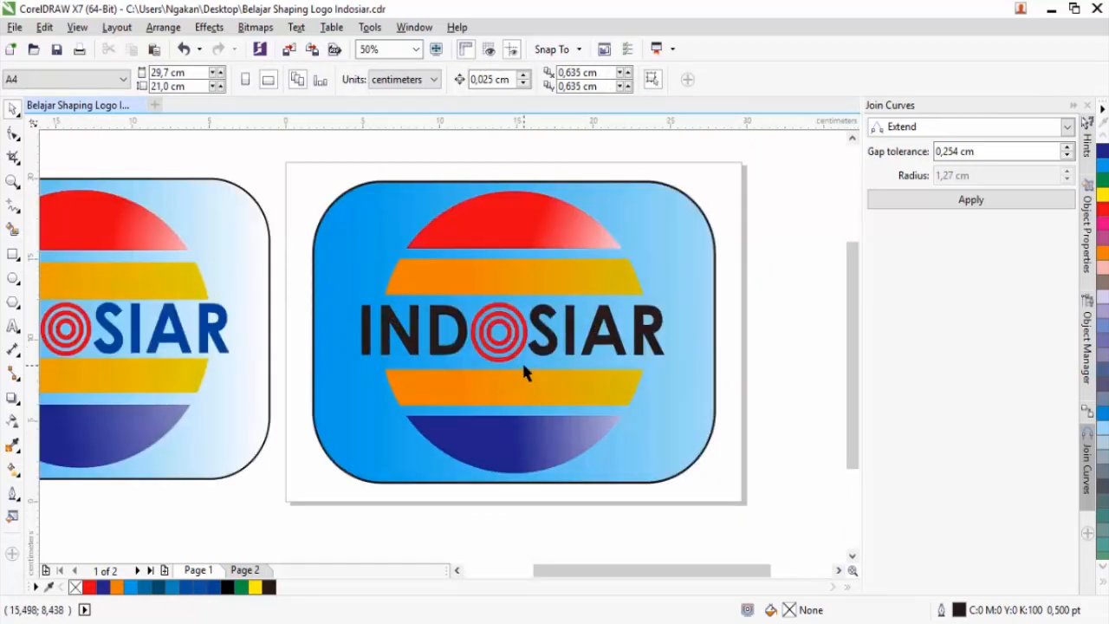